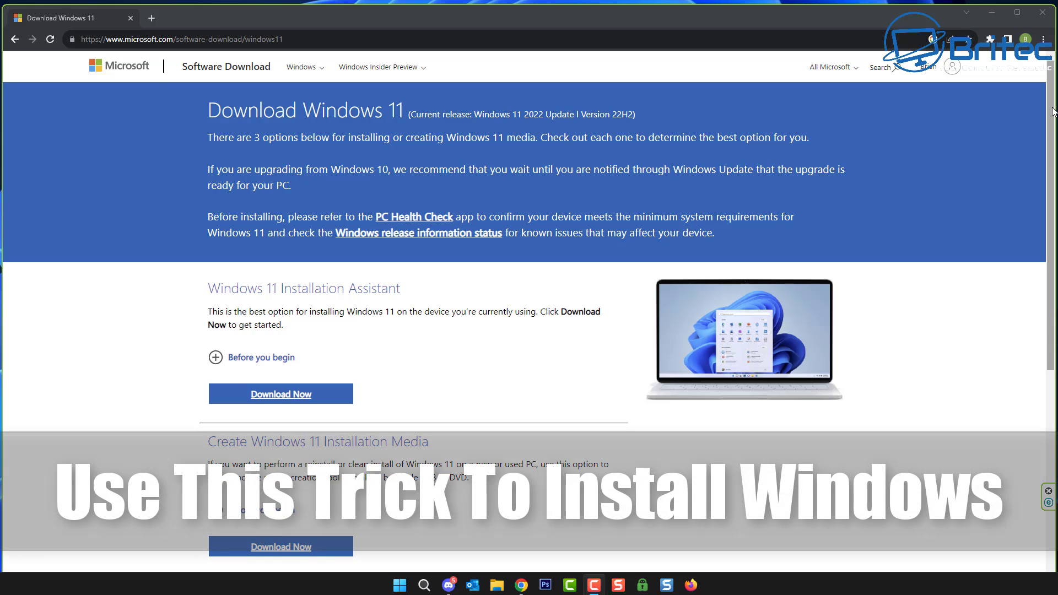
Step: Select the Windows 11 (multi-edition ISO) download and pick English (United States) as language
scroll(1052, 112, "down", 5)
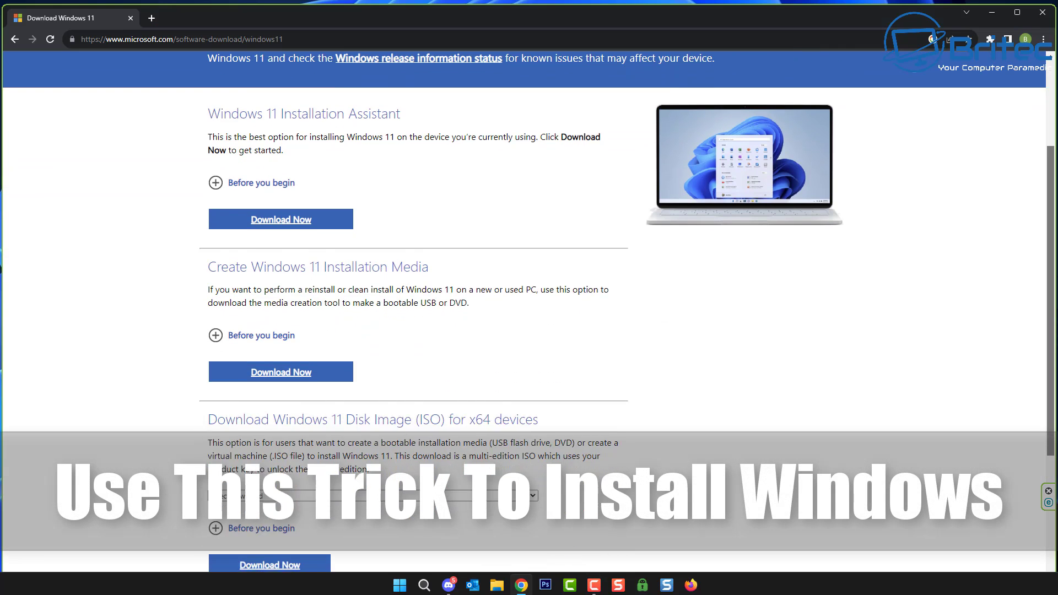
scroll(413, 248, "down", 5)
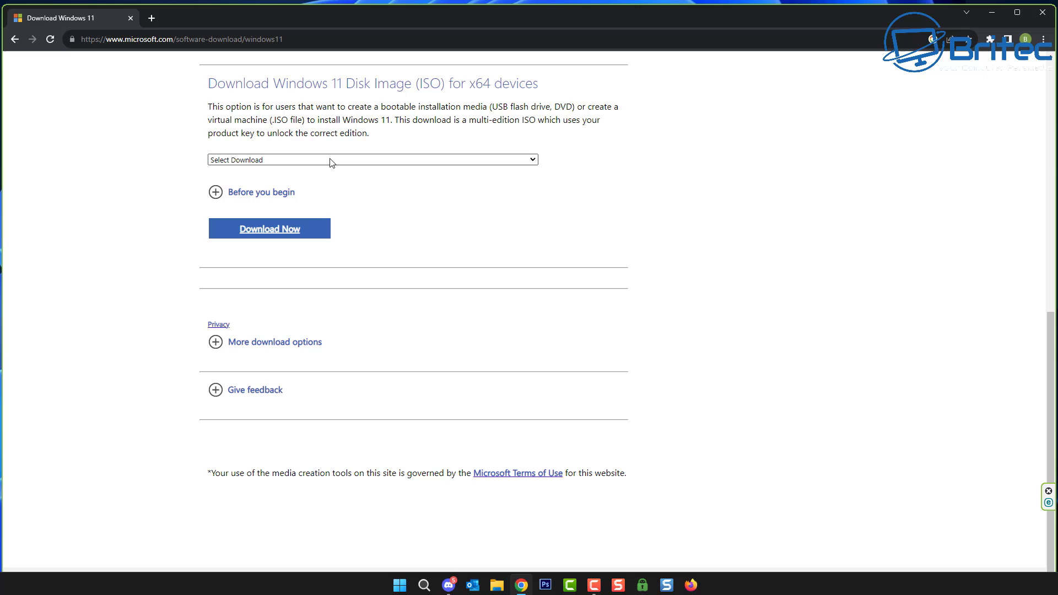
left_click(331, 160)
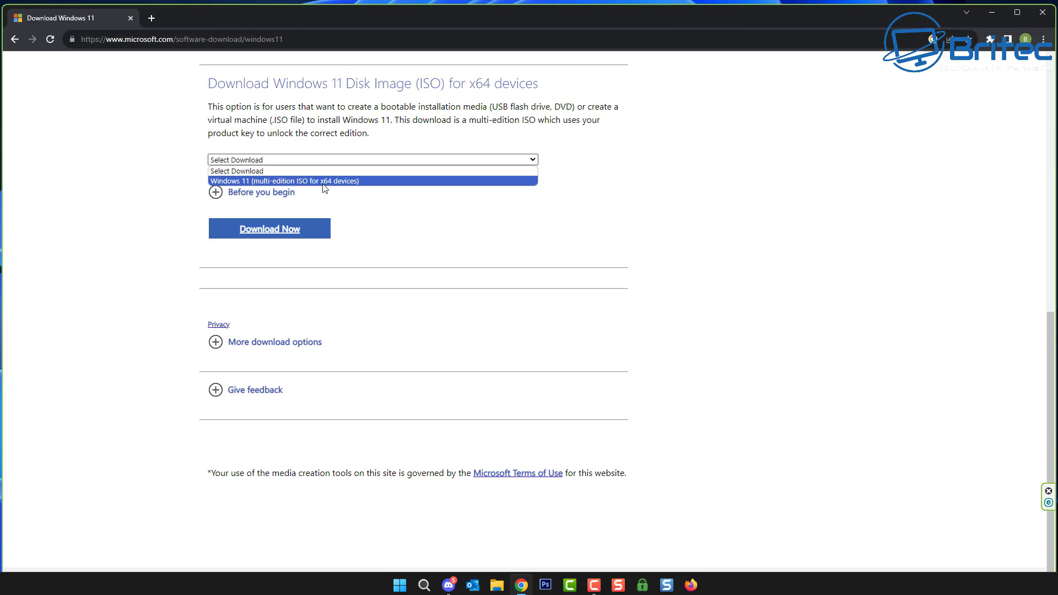
left_click(323, 181)
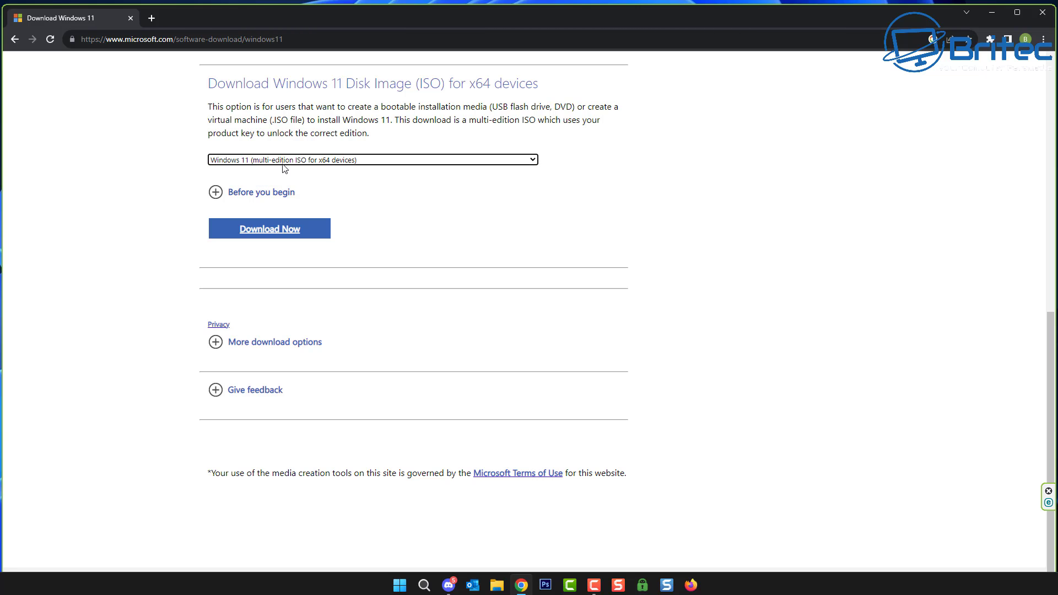
left_click(276, 230)
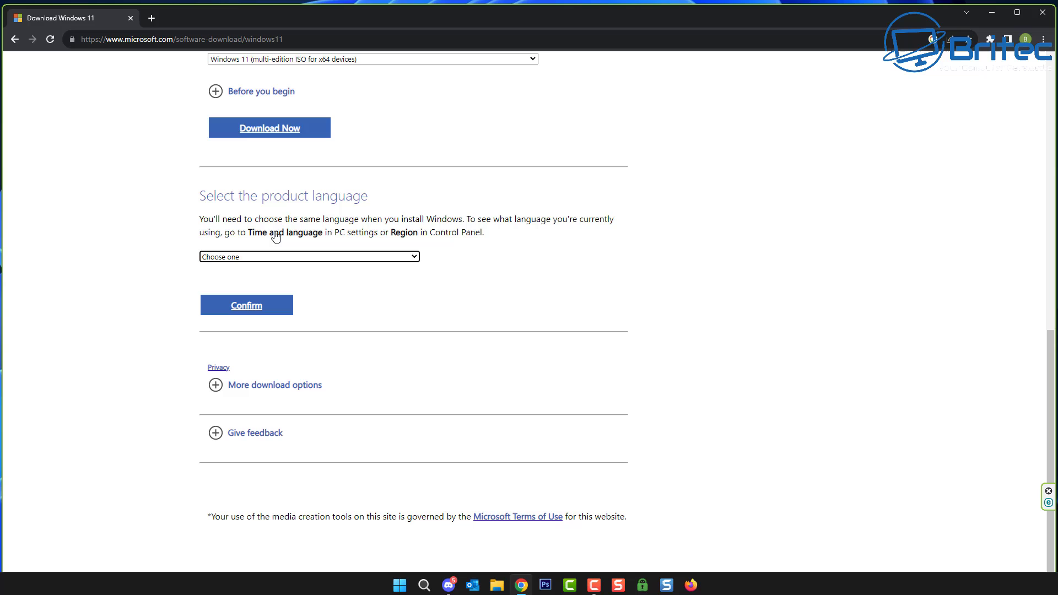
left_click(394, 258)
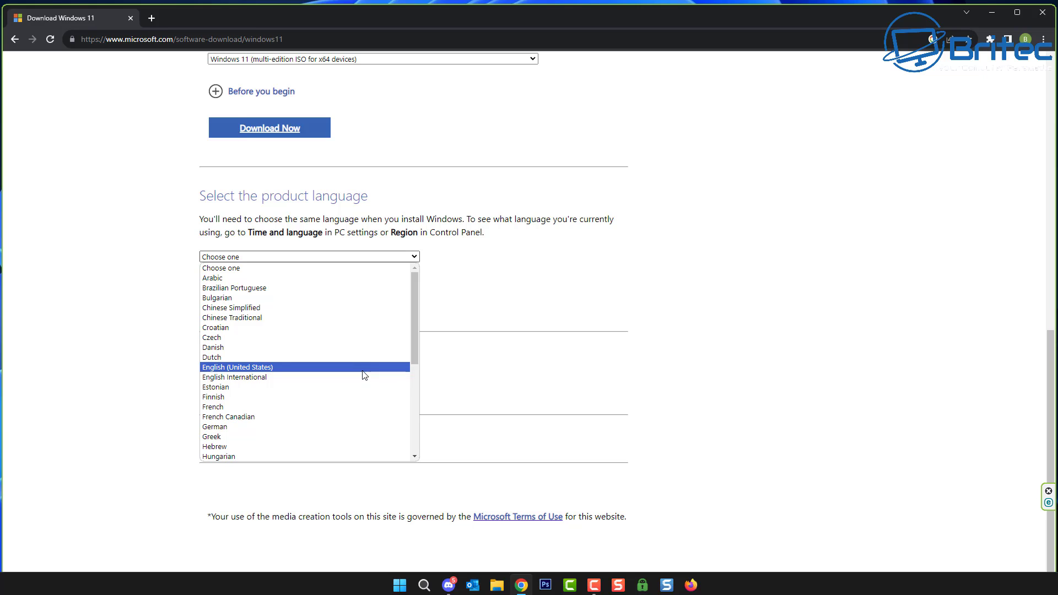
left_click(362, 367)
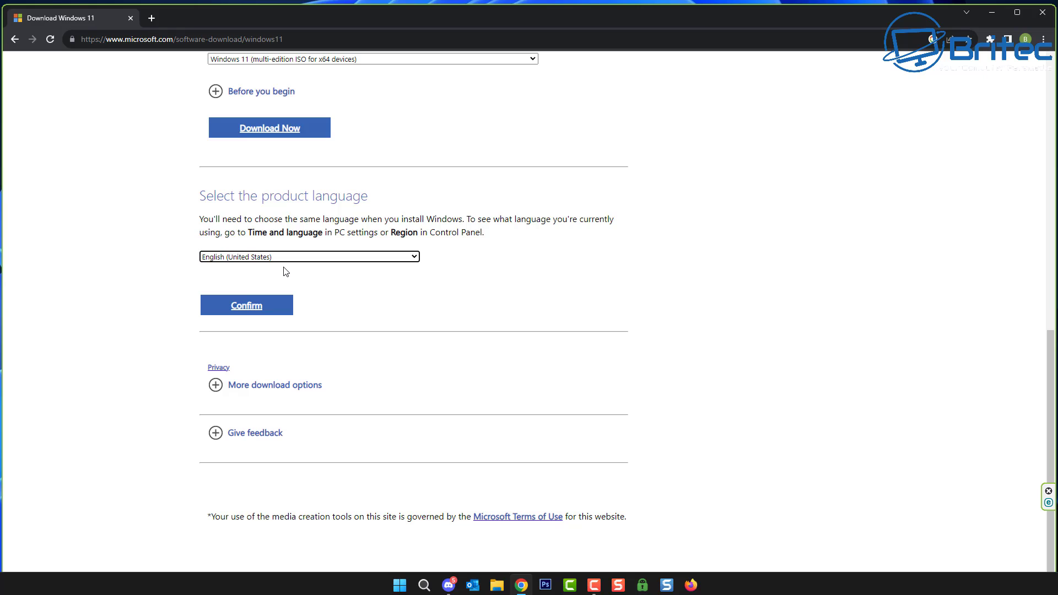
Step: Confirm English (United States) and start the 64-bit Windows 11 ISO download
left_click(258, 307)
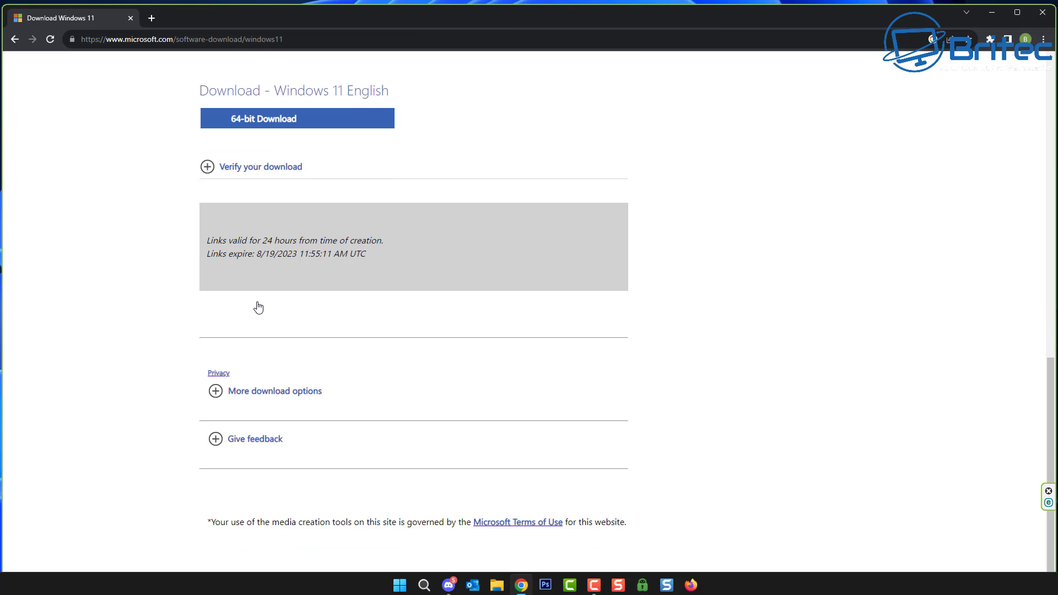
left_click(299, 125)
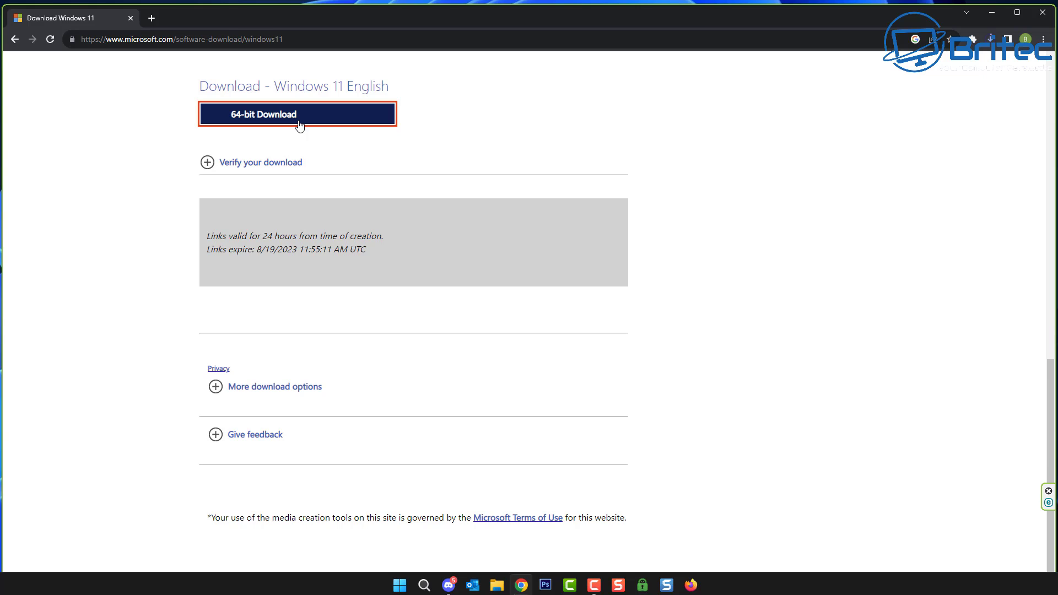
left_click(314, 124)
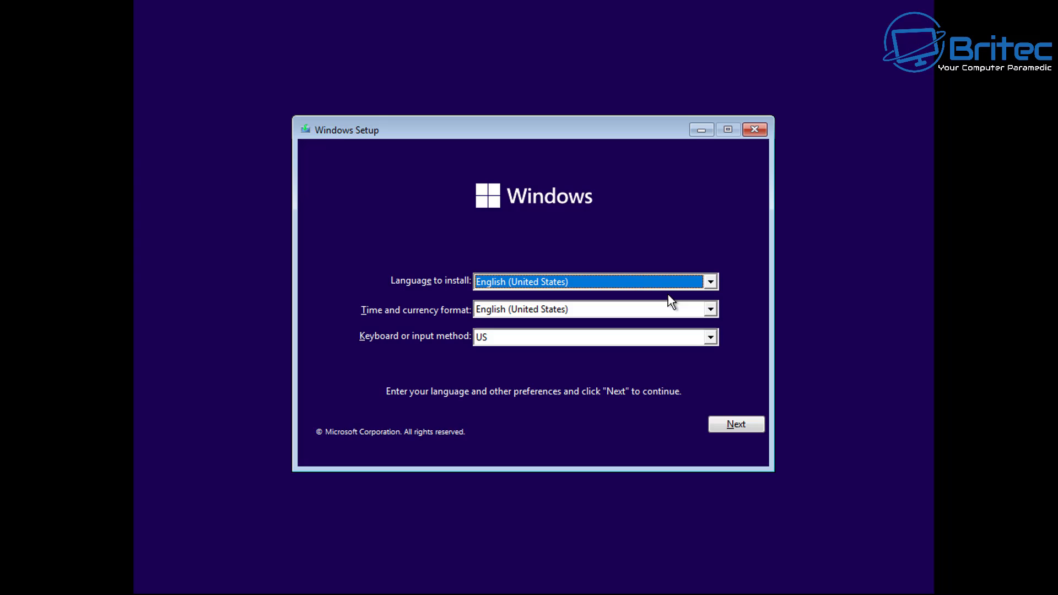
Step: Set time and currency format to English (World), keeping the US keyboard layout
left_click(599, 287)
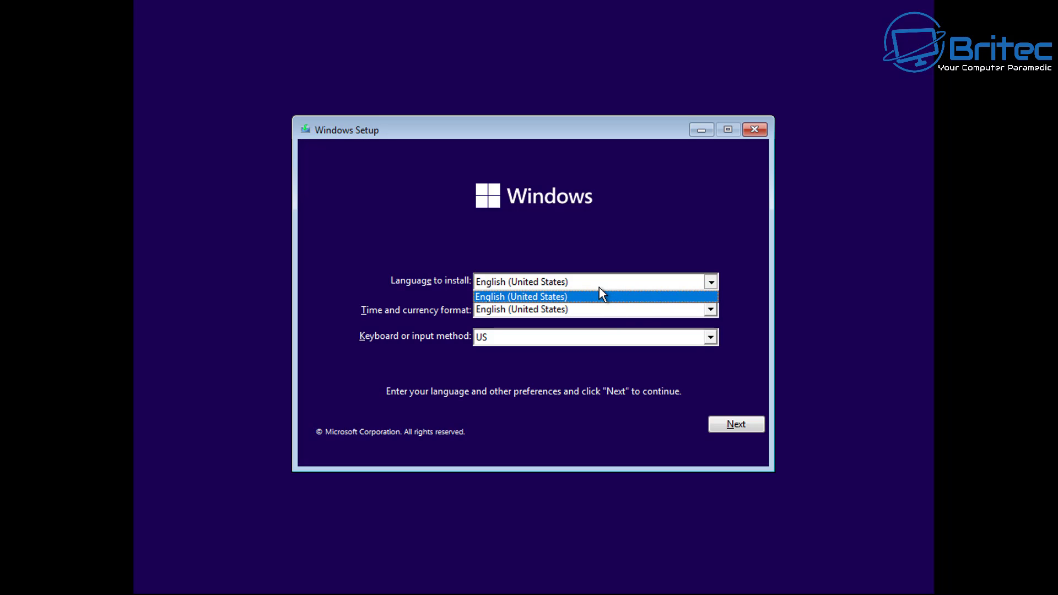
left_click(596, 300)
left_click(597, 302)
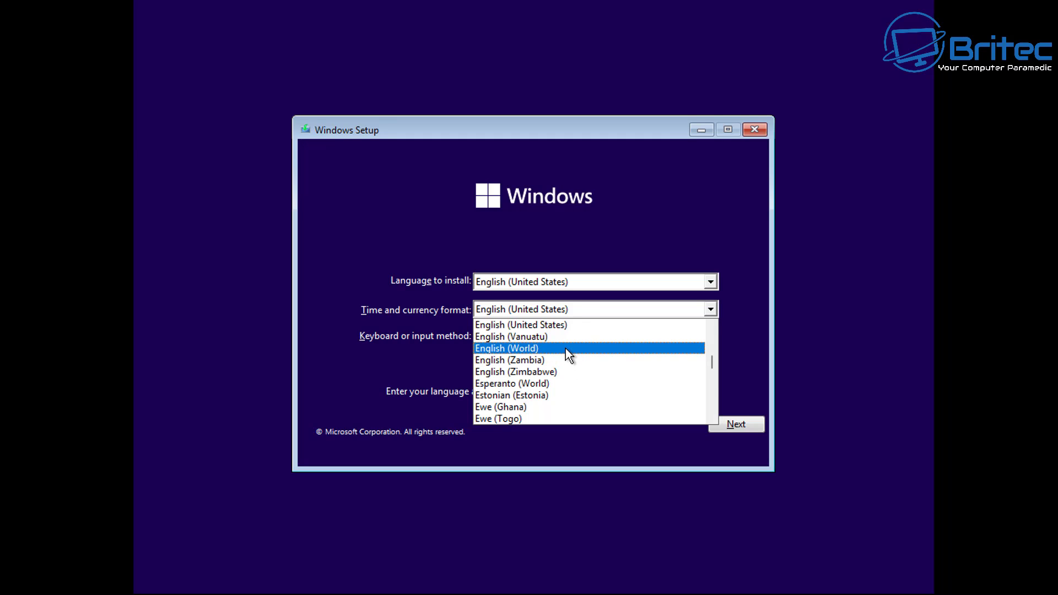
left_click(565, 348)
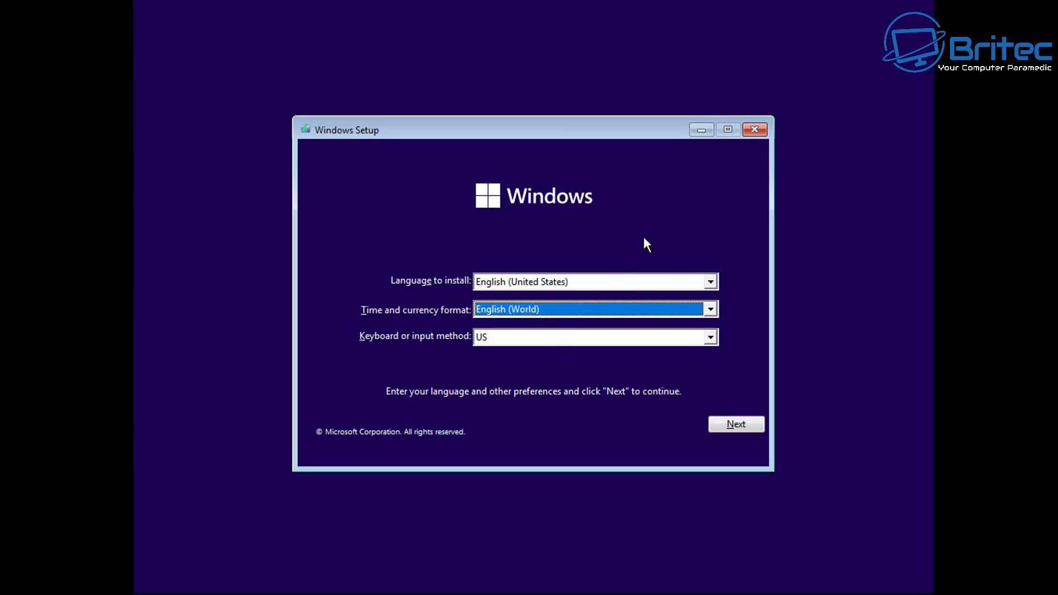
left_click(549, 334)
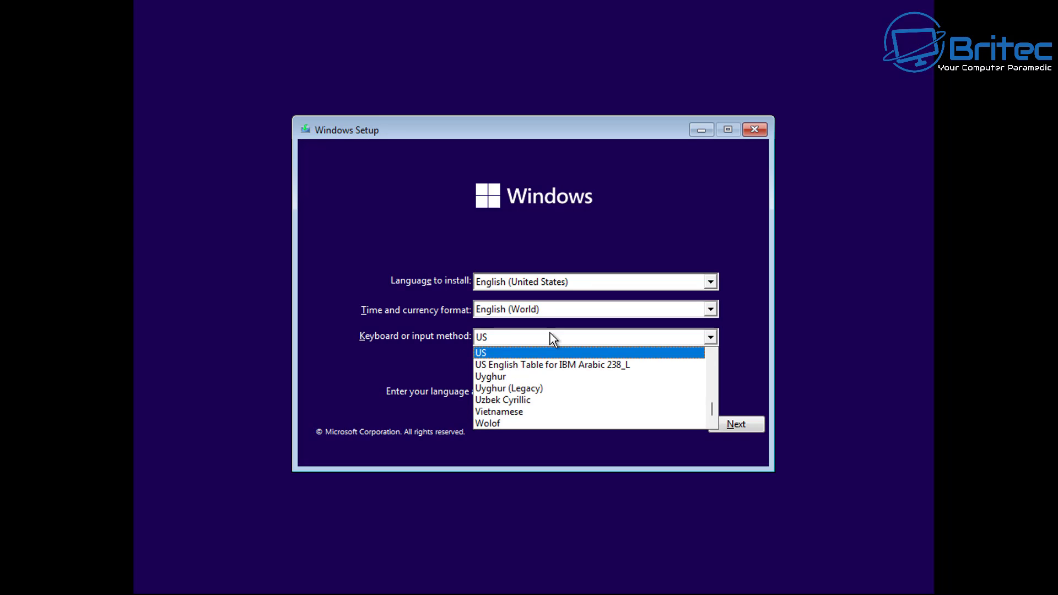
left_click(550, 333)
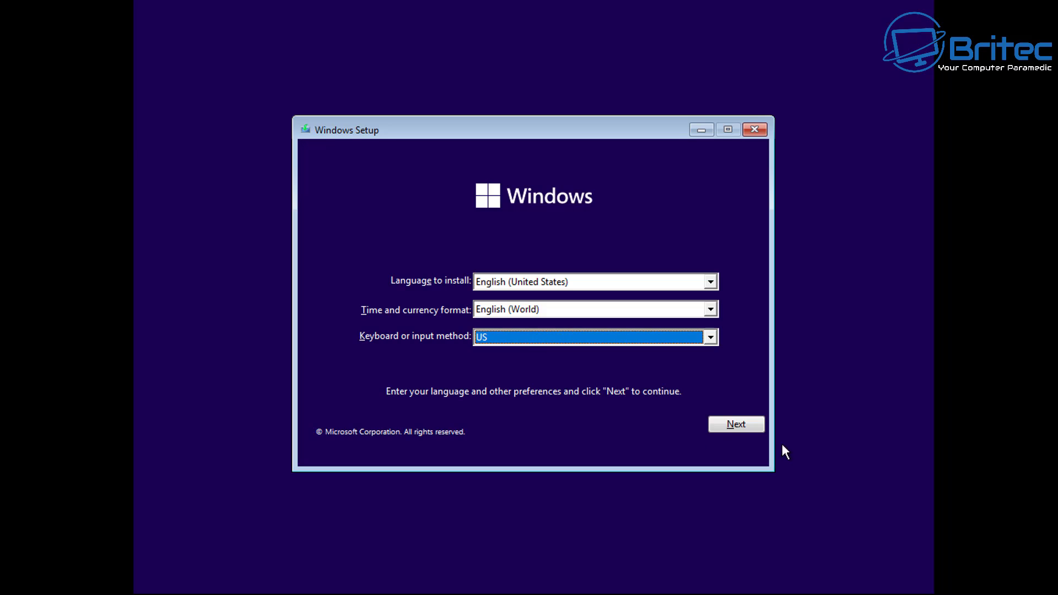
Step: Begin the installation without a product key and choose the Windows 11 Pro edition
left_click(736, 425)
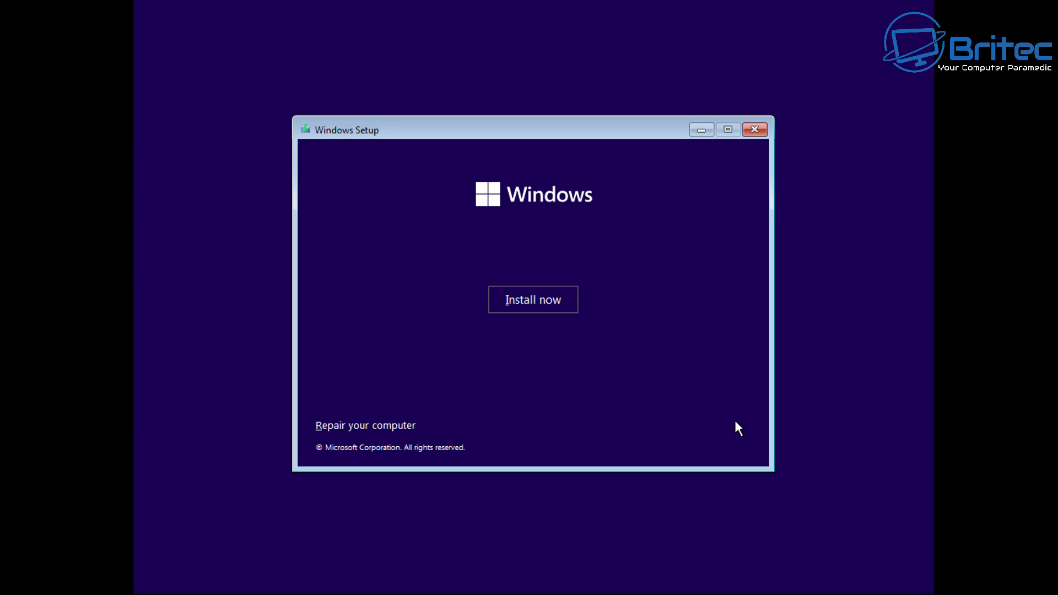
left_click(554, 304)
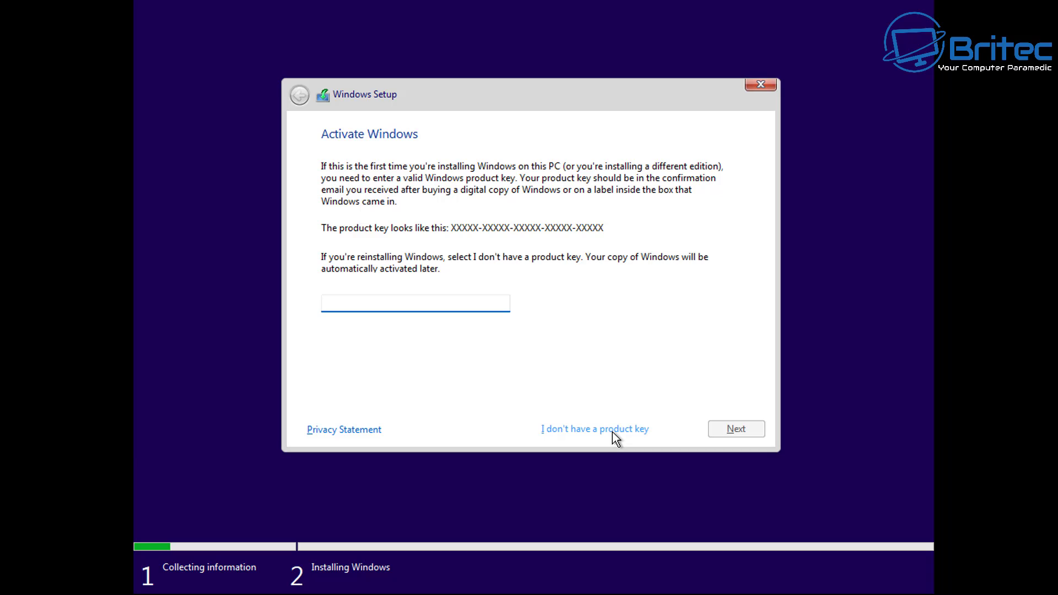
left_click(612, 431)
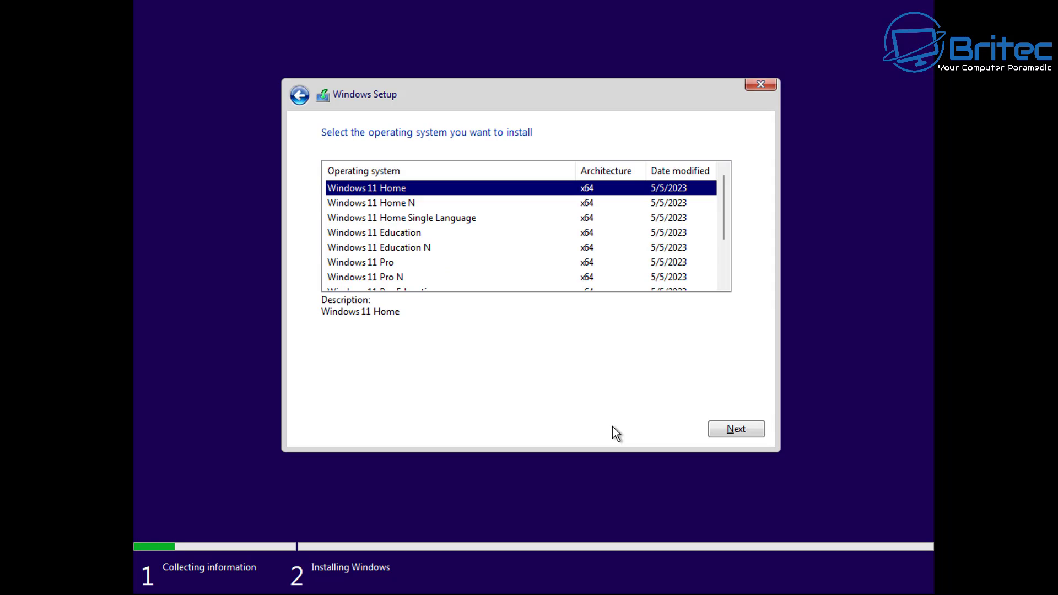
left_click(386, 266)
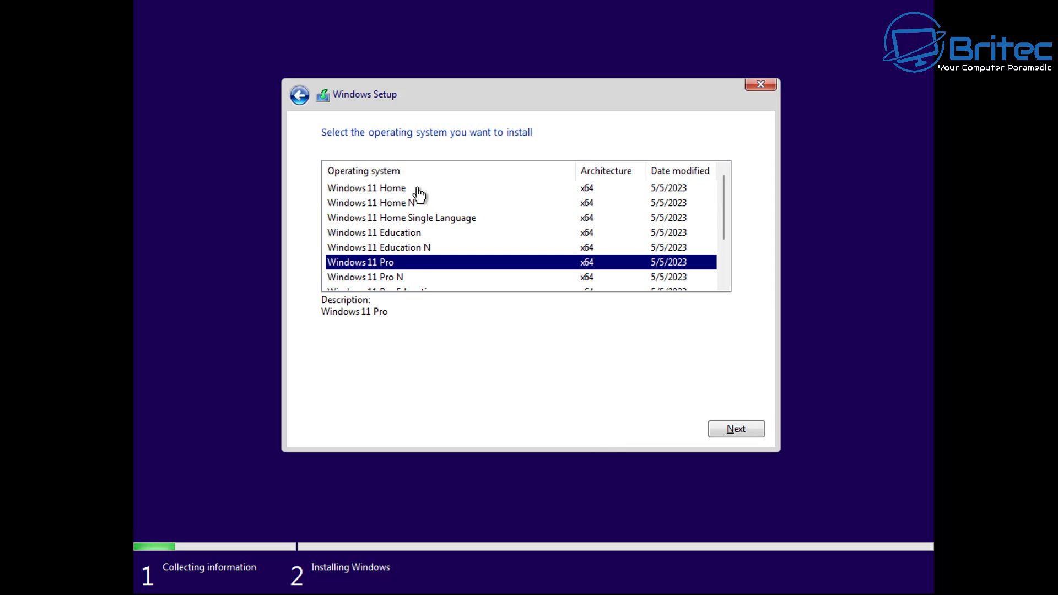
left_click(743, 430)
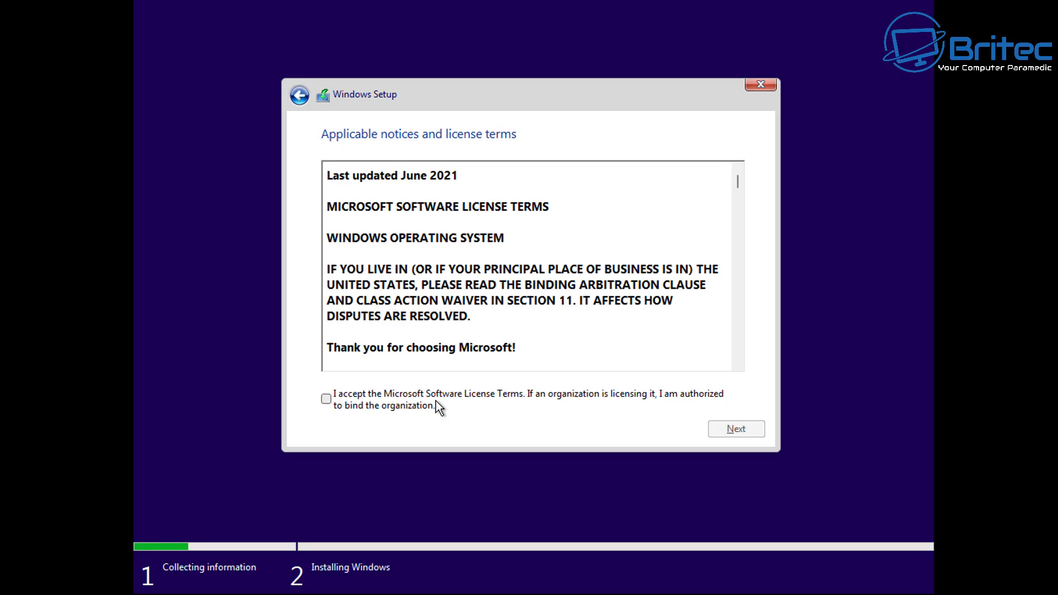
Step: Accept the license terms and choose Custom: Install Windows only
left_click(431, 400)
left_click(736, 430)
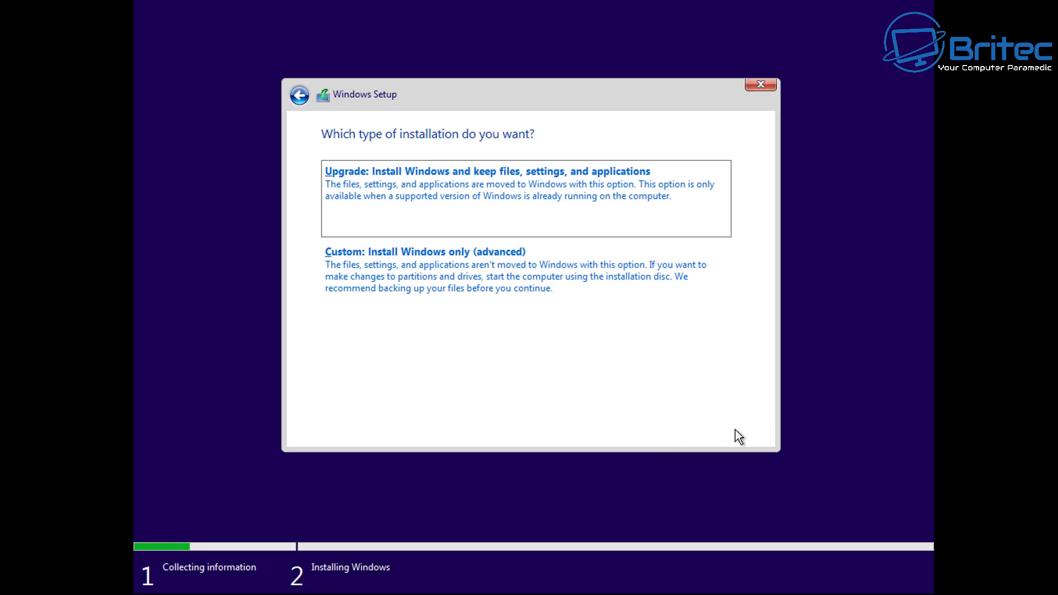
left_click(453, 296)
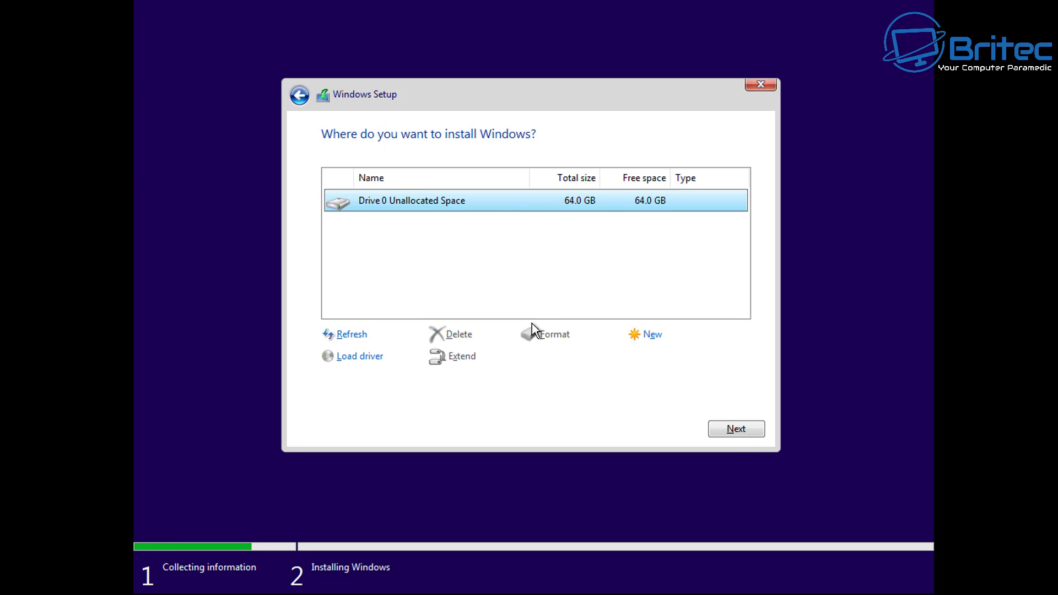
Step: Install Windows onto Drive 0's 64.0 GB unallocated space
left_click(737, 429)
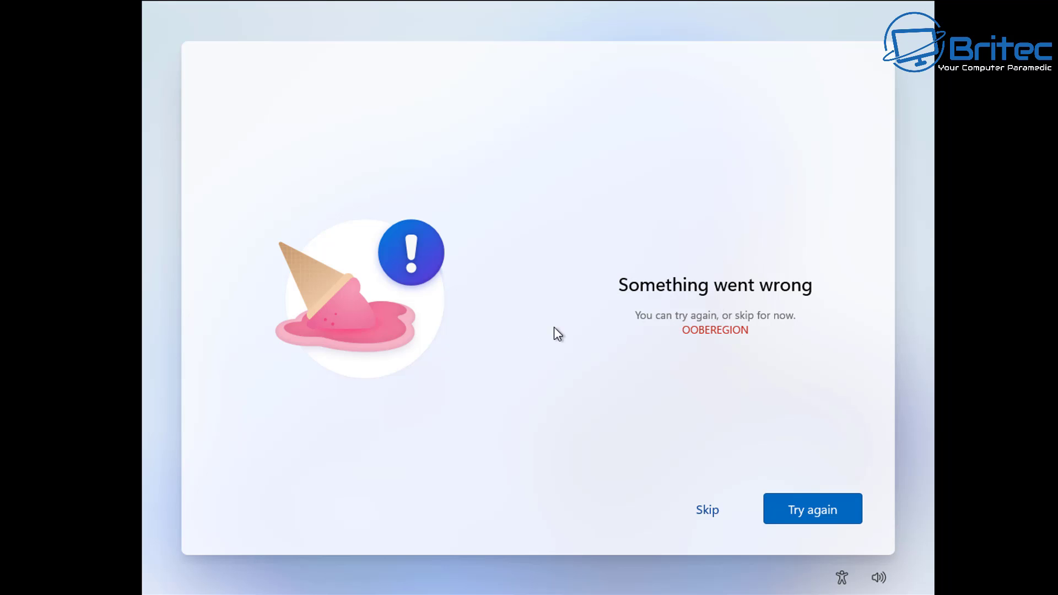
Step: Skip the OOBEREGION error and confirm the United Kingdom keyboard layout
left_click(708, 511)
left_click(705, 508)
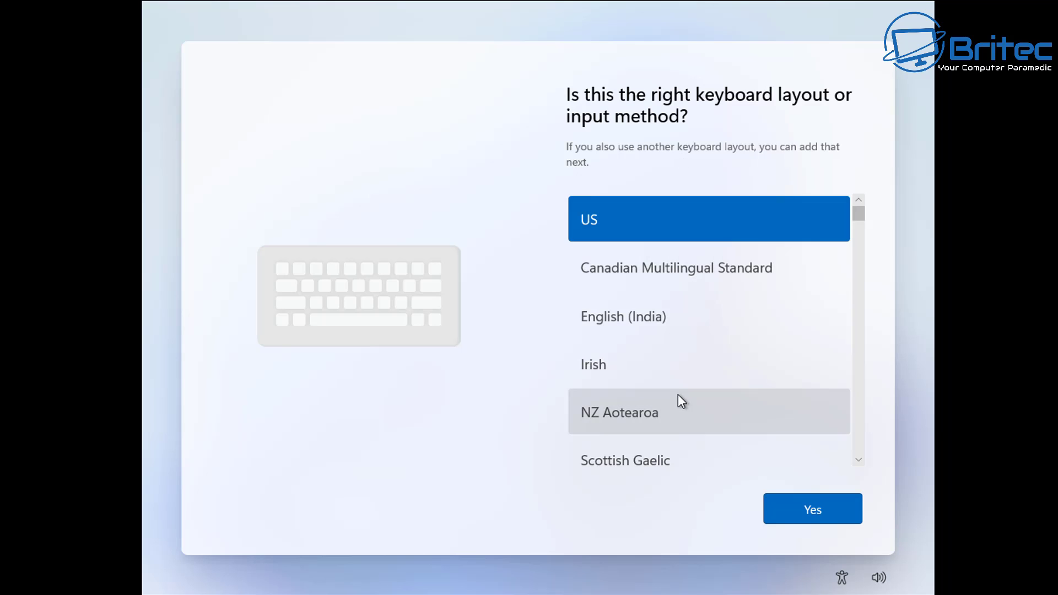
scroll(701, 335, "down", 3)
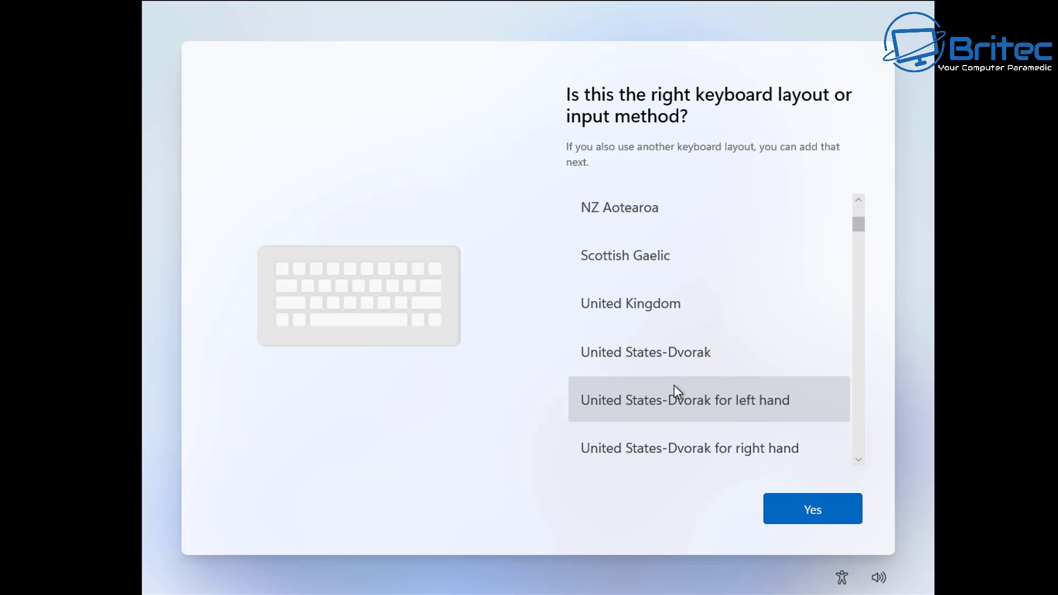
left_click(672, 314)
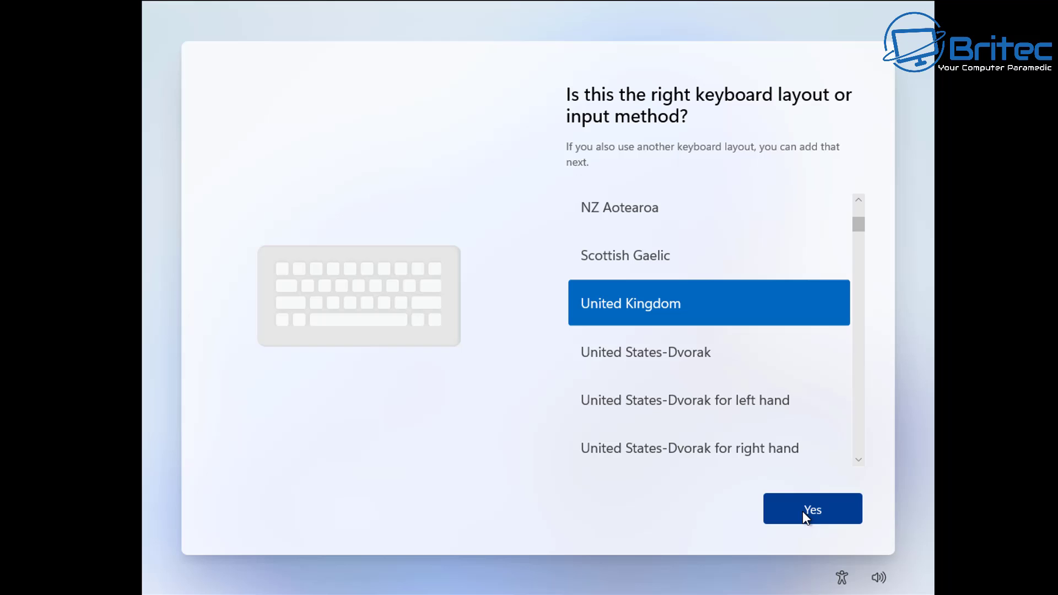
left_click(830, 518)
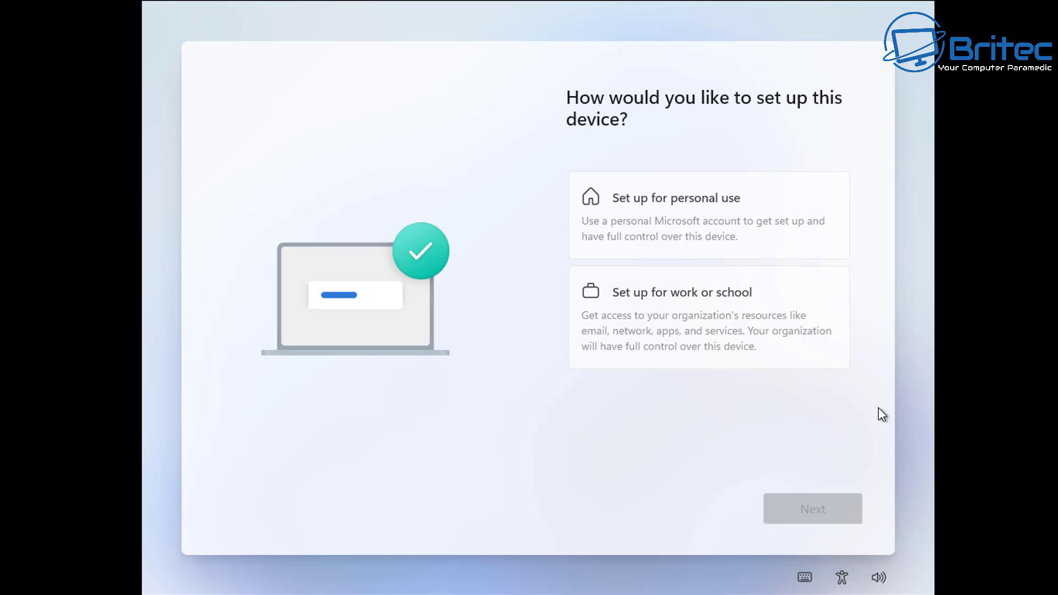
Step: Choose to set up the device for personal use
left_click(705, 225)
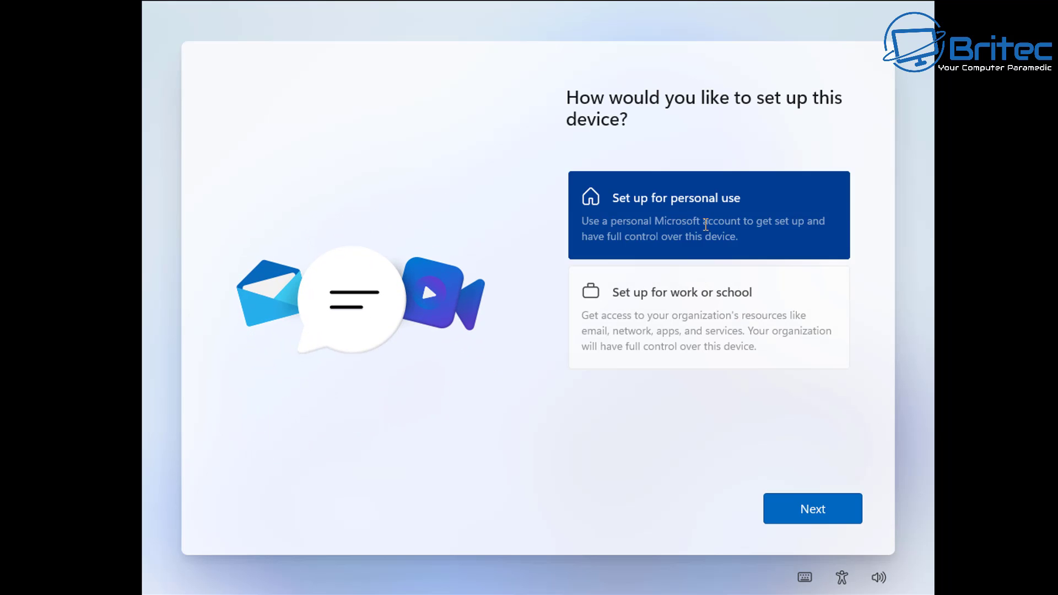
left_click(800, 520)
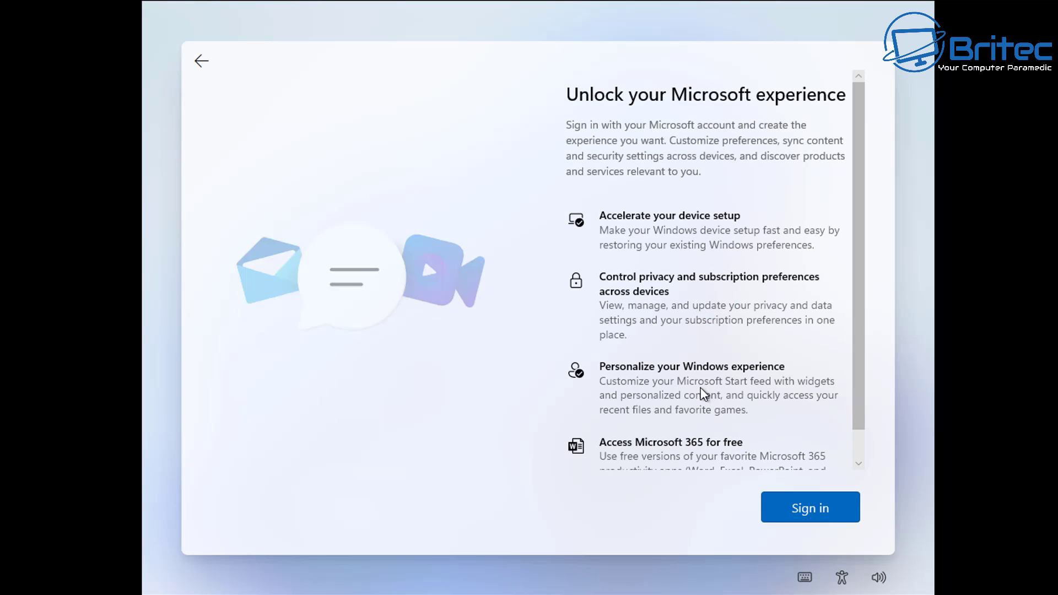
scroll(795, 413, "down", 1)
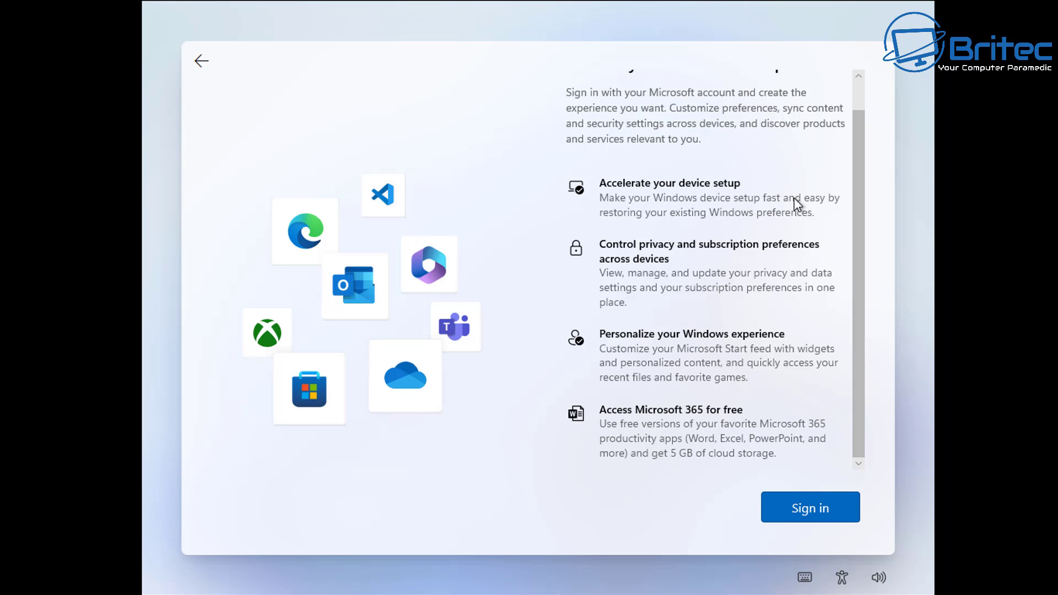
Step: Attempt Microsoft sign-in with a dummy email and password, then continue past the locked-account error
left_click(804, 508)
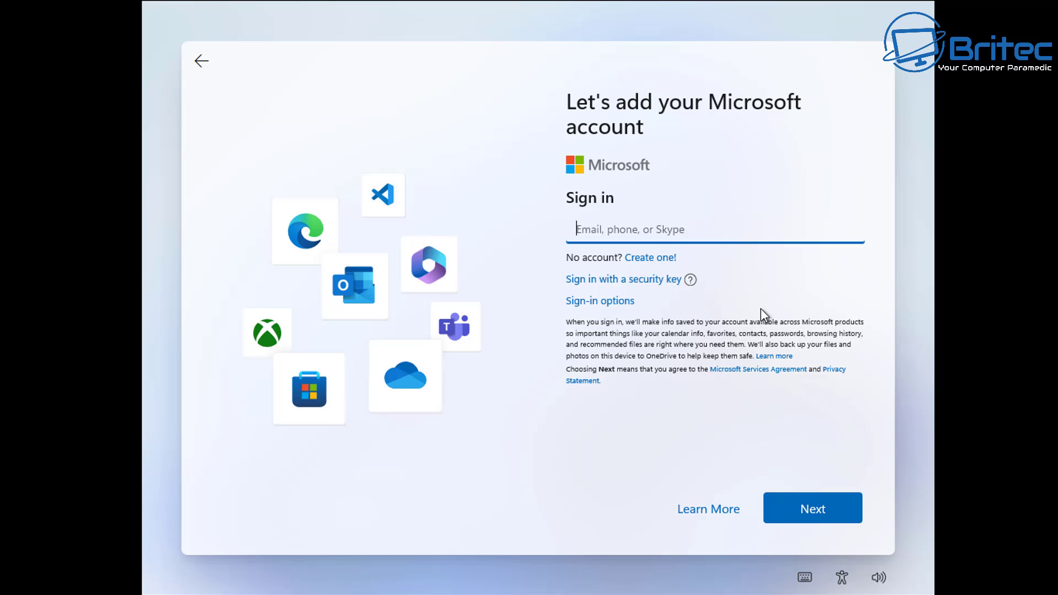
type("no@thankyou.com")
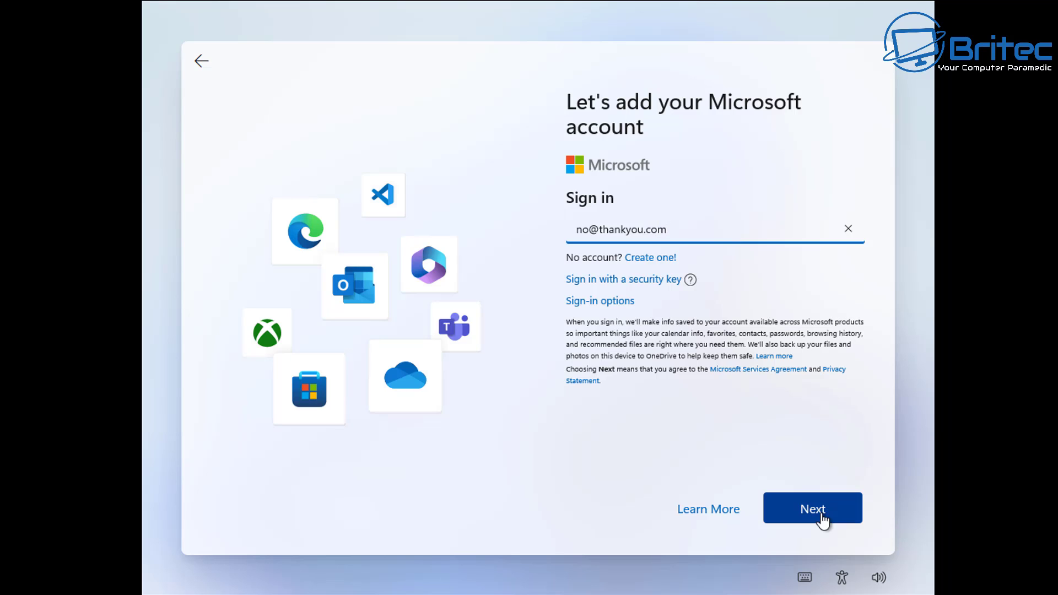
left_click(814, 515)
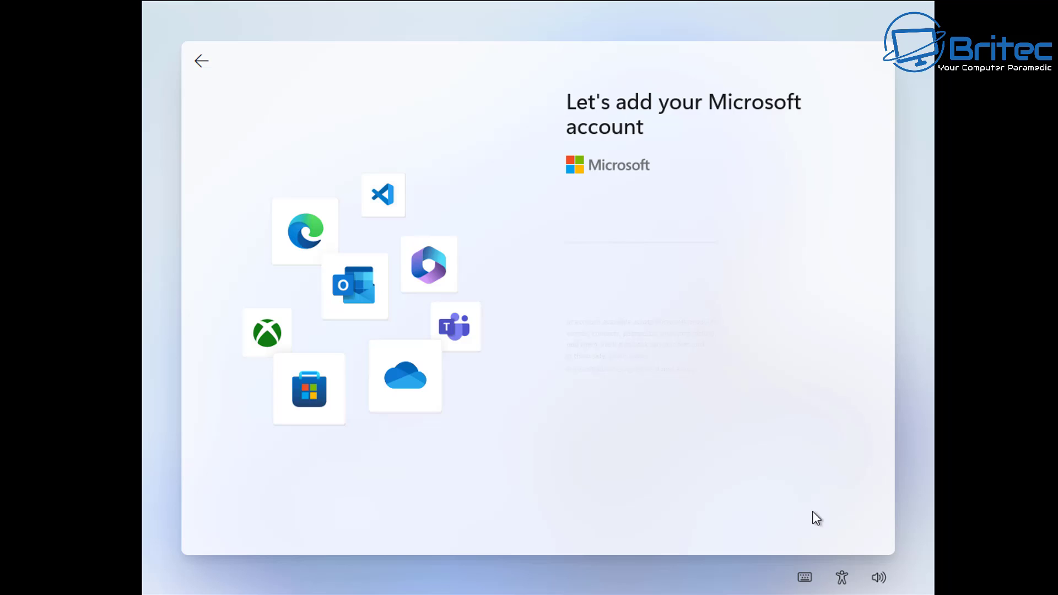
type("12")
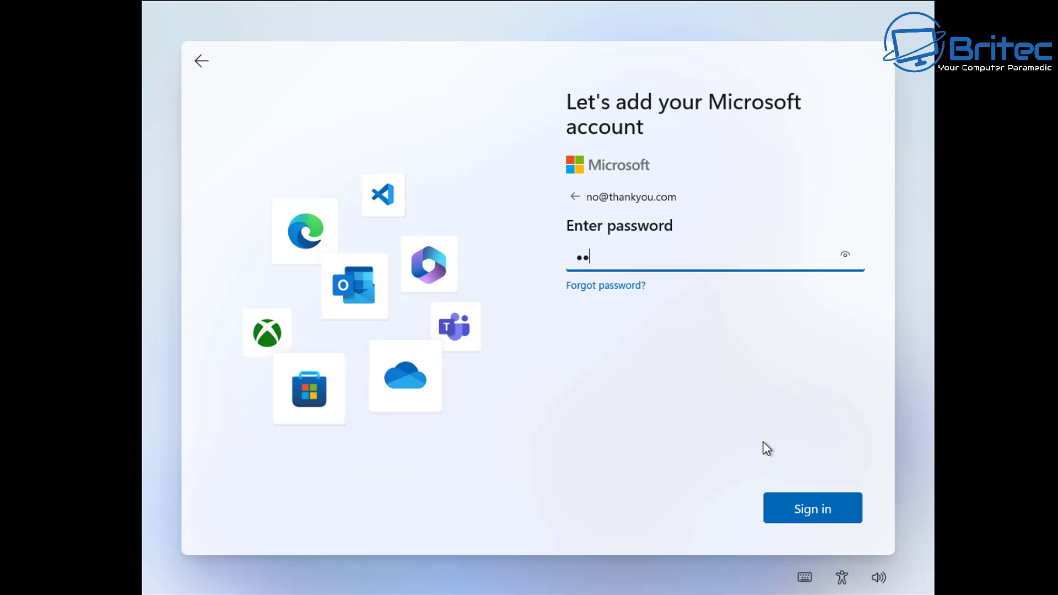
left_click(830, 512)
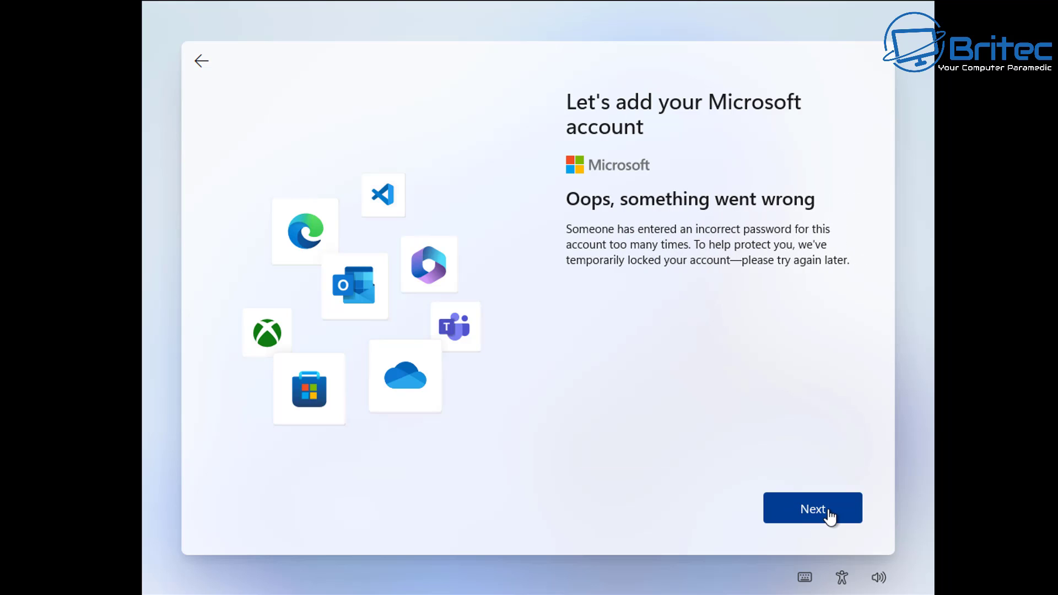
left_click(829, 511)
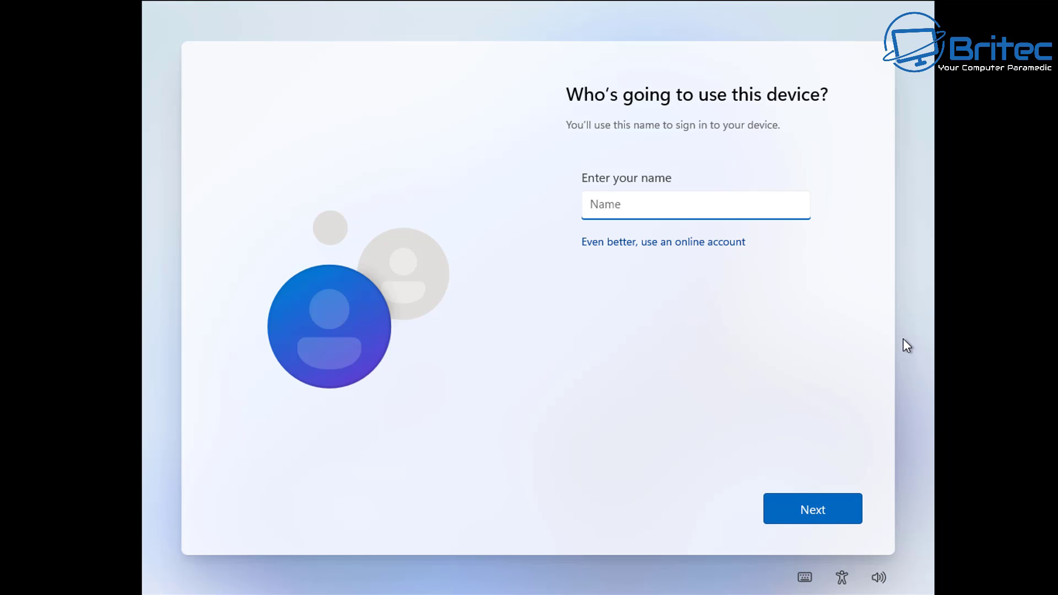
Step: Create a local account with the typed user name and no password
type("ItsMe")
left_click(800, 512)
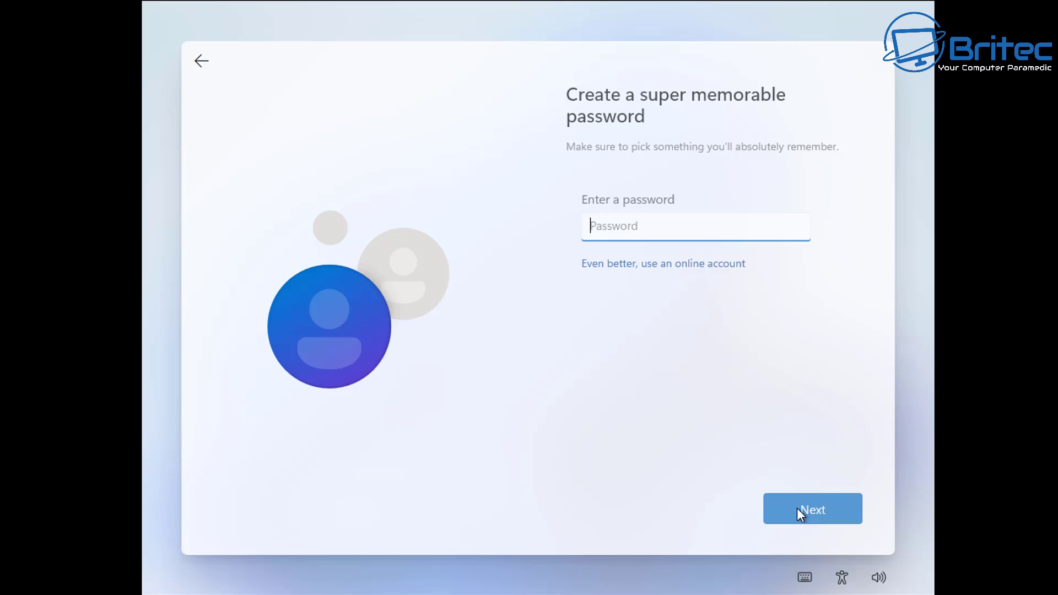
left_click(800, 512)
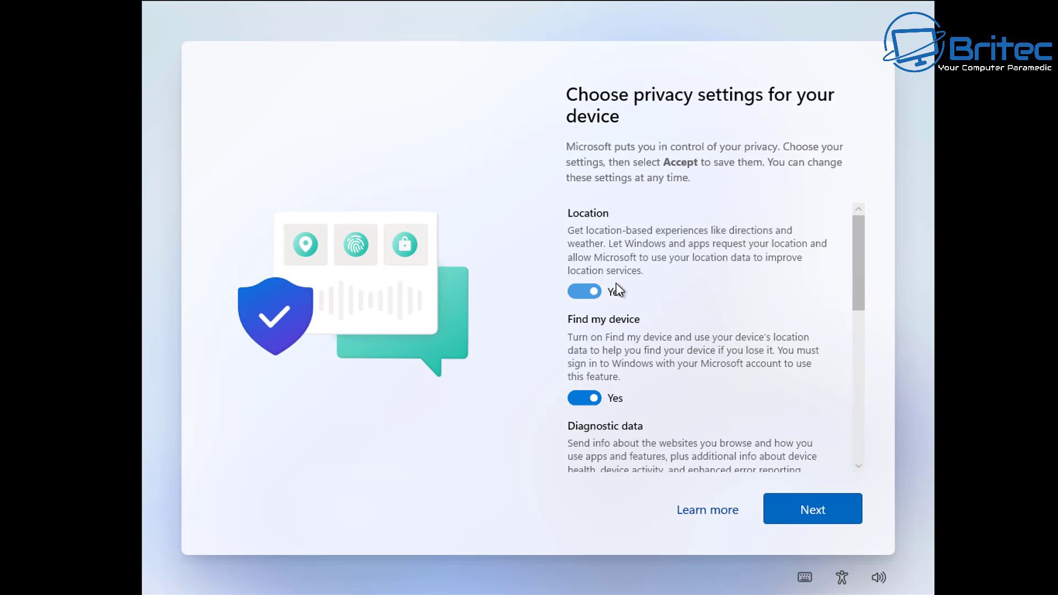
Step: Decline location, Find my device, optional diagnostics, inking, tailored experiences and advertising ID, then accept
left_click(585, 293)
left_click(584, 385)
scroll(688, 391, "down", 2)
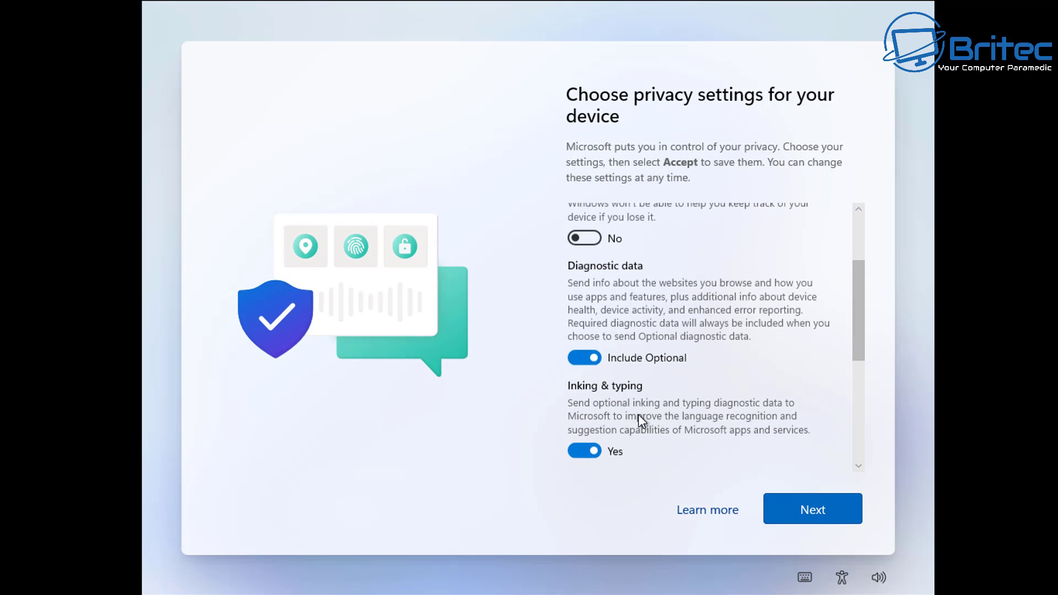
left_click(573, 359)
left_click(585, 451)
scroll(711, 465, "down", 3)
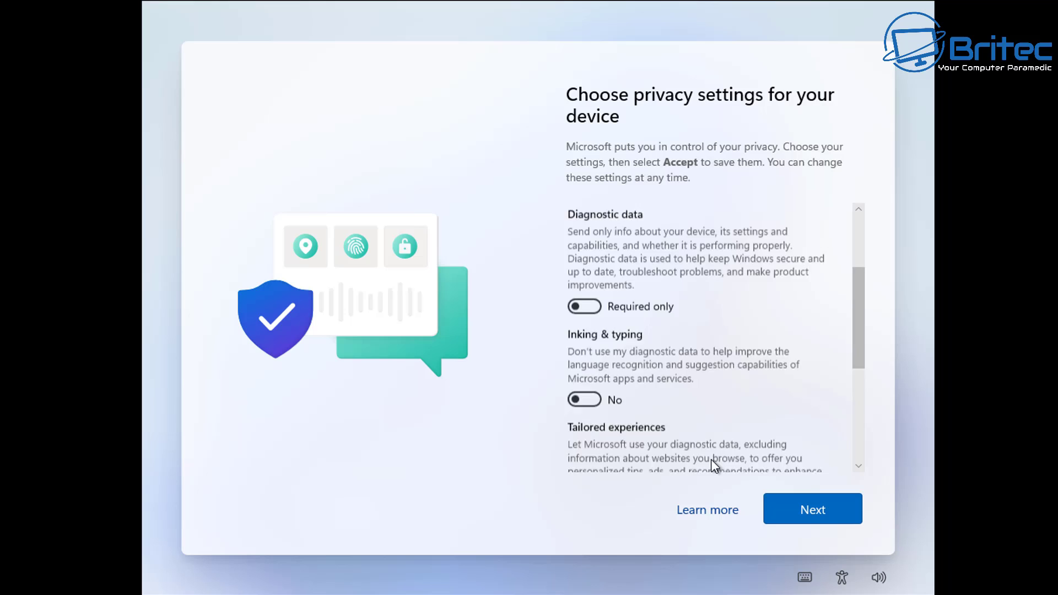
left_click(588, 439)
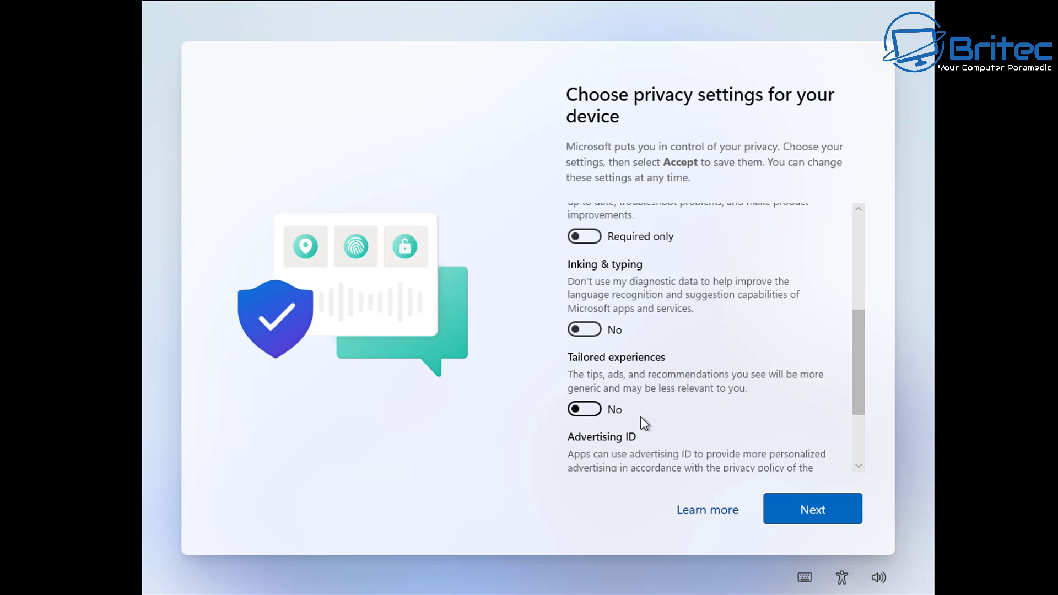
scroll(601, 419, "down", 2)
left_click(586, 388)
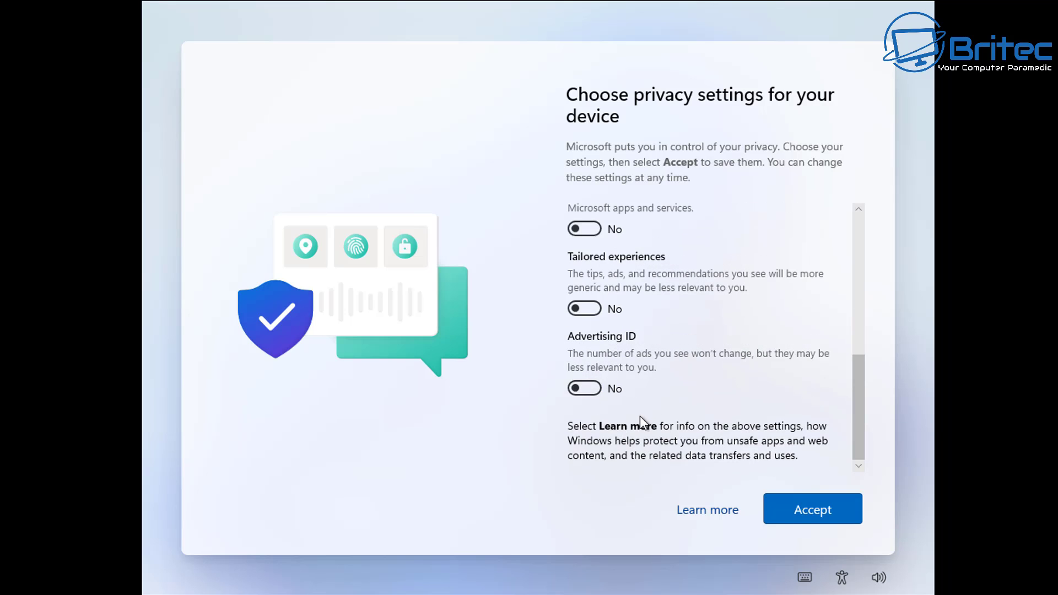
left_click(787, 513)
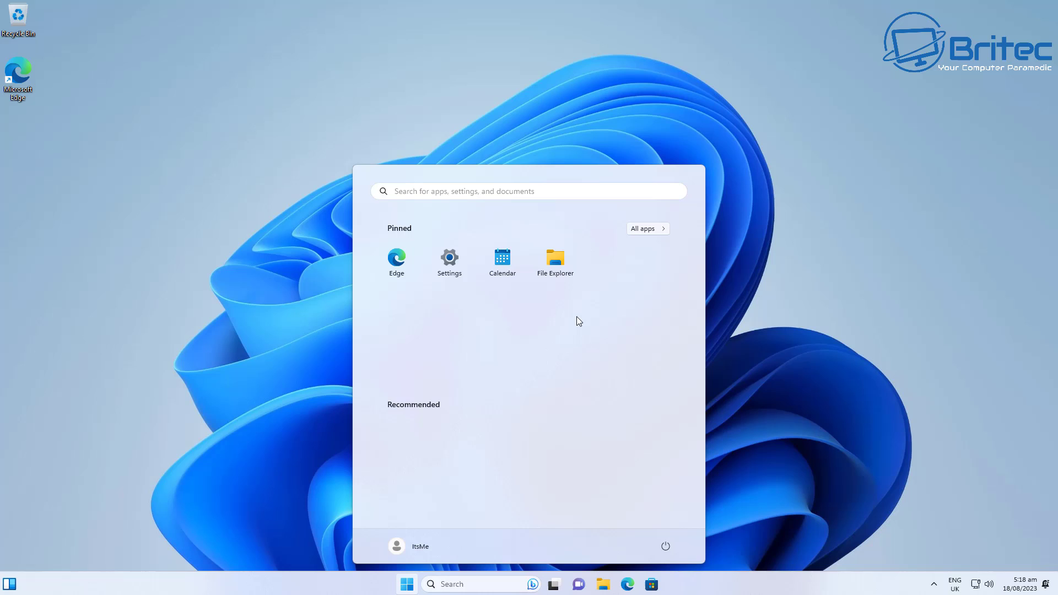
Step: Scroll the Start menu's All apps list from Accessibility through Your Phone
left_click(656, 230)
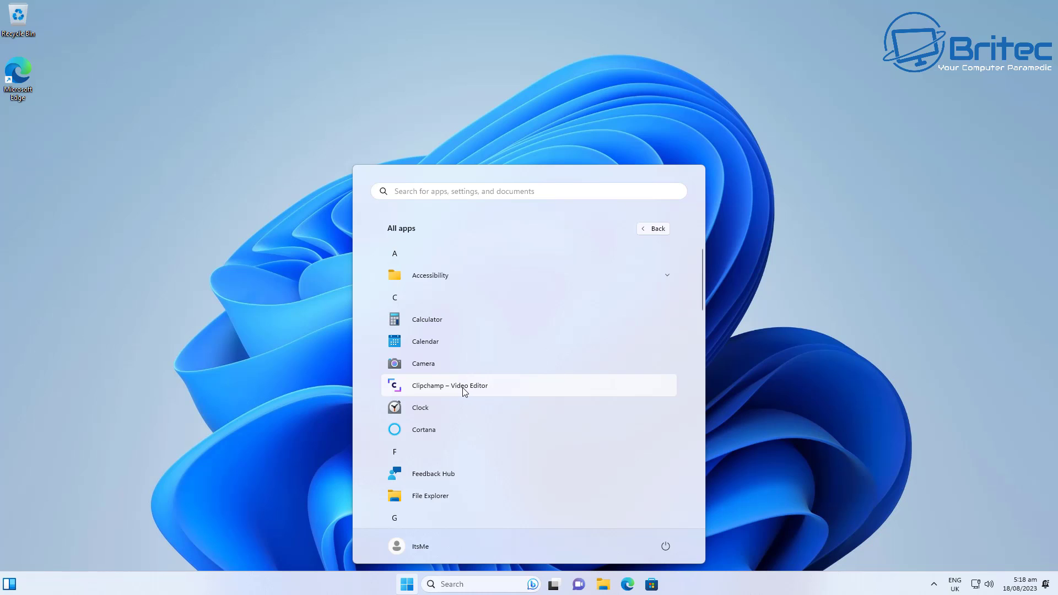
scroll(451, 395, "down", 5)
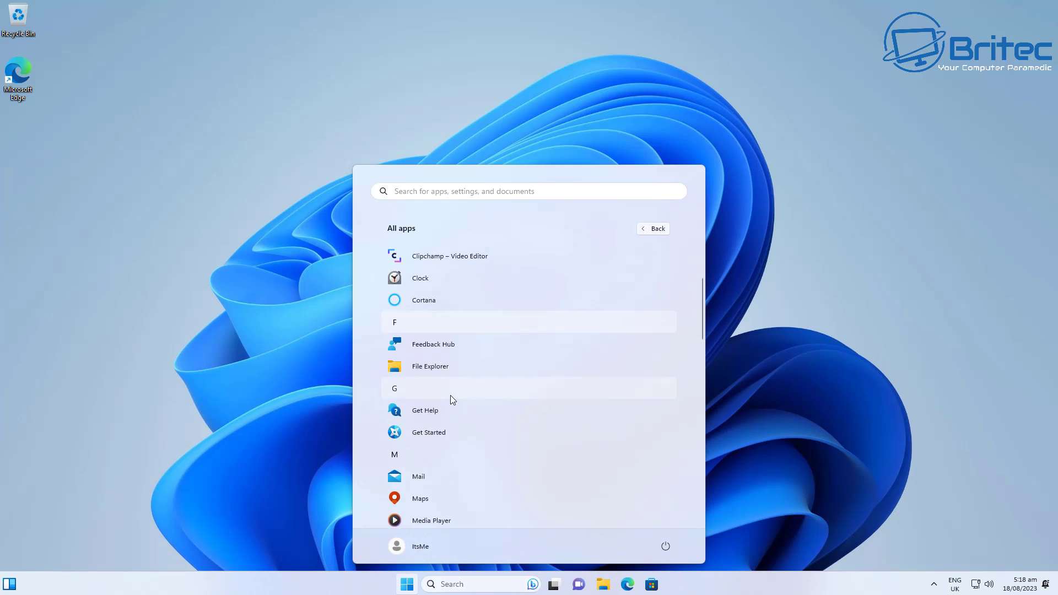
scroll(450, 395, "down", 5)
scroll(450, 395, "down", 3)
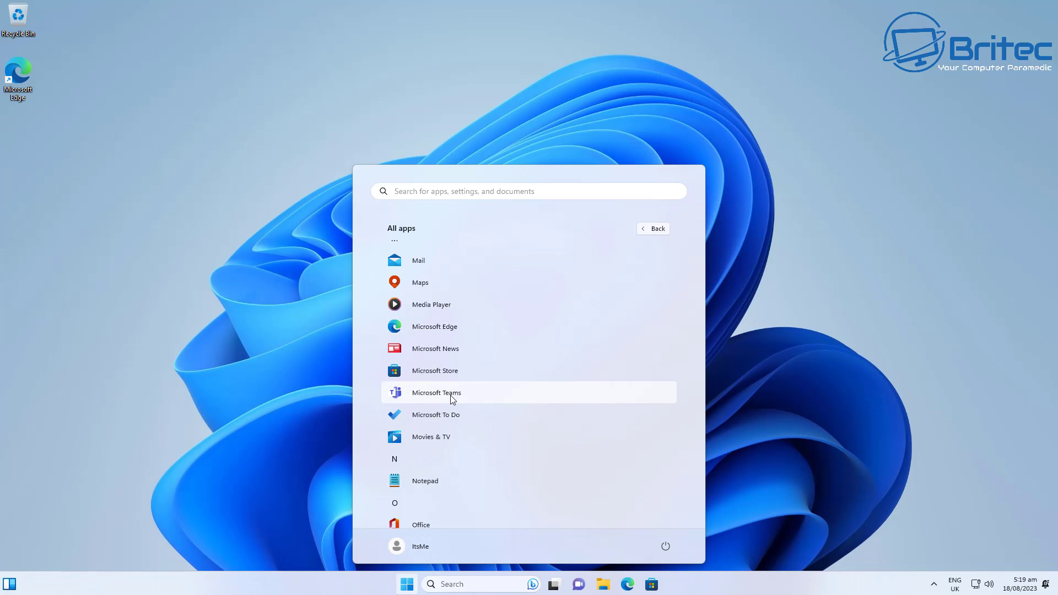
scroll(450, 395, "down", 11)
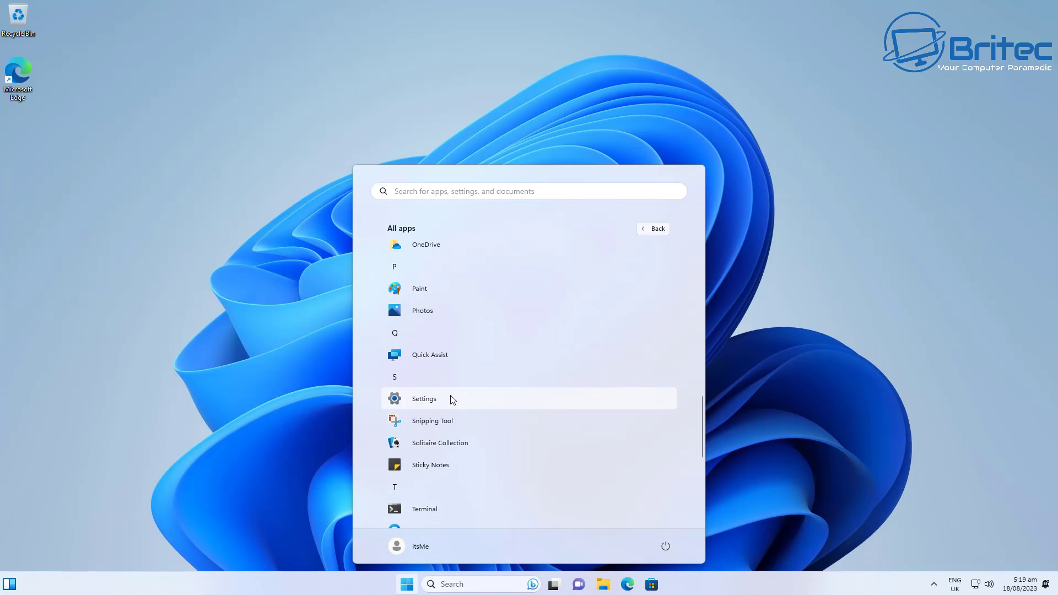
scroll(451, 396, "down", 9)
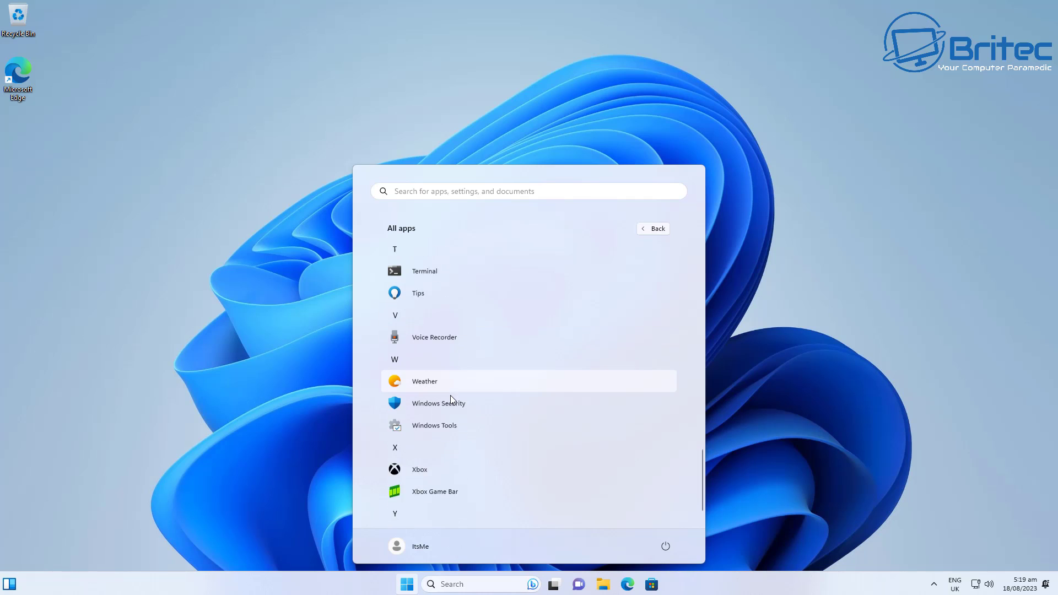
scroll(450, 395, "down", 2)
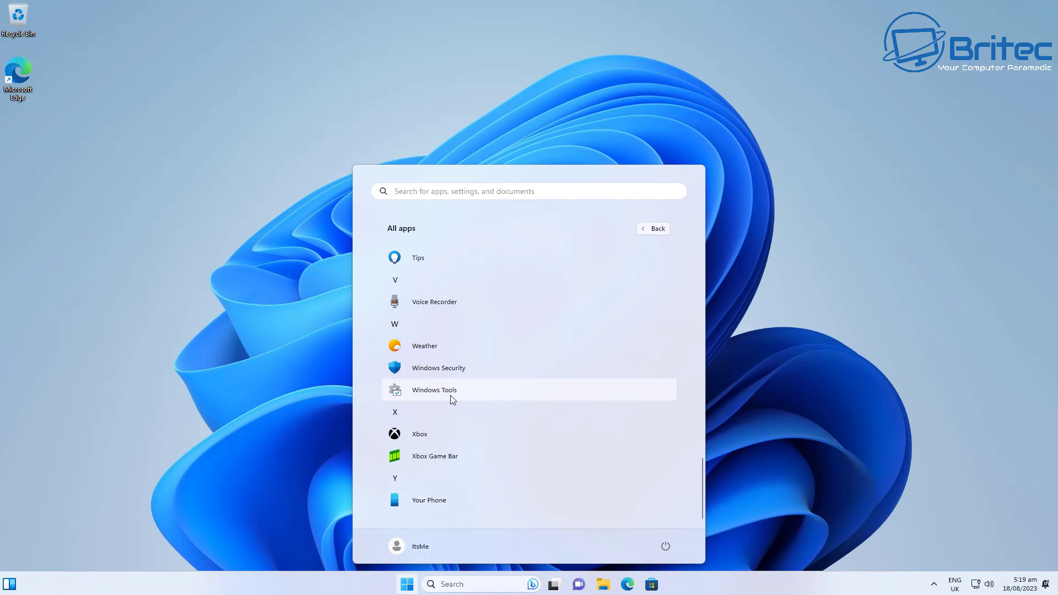
Step: Open Microsoft Store to see its country-or-region unavailable message, then close it
left_click(792, 359)
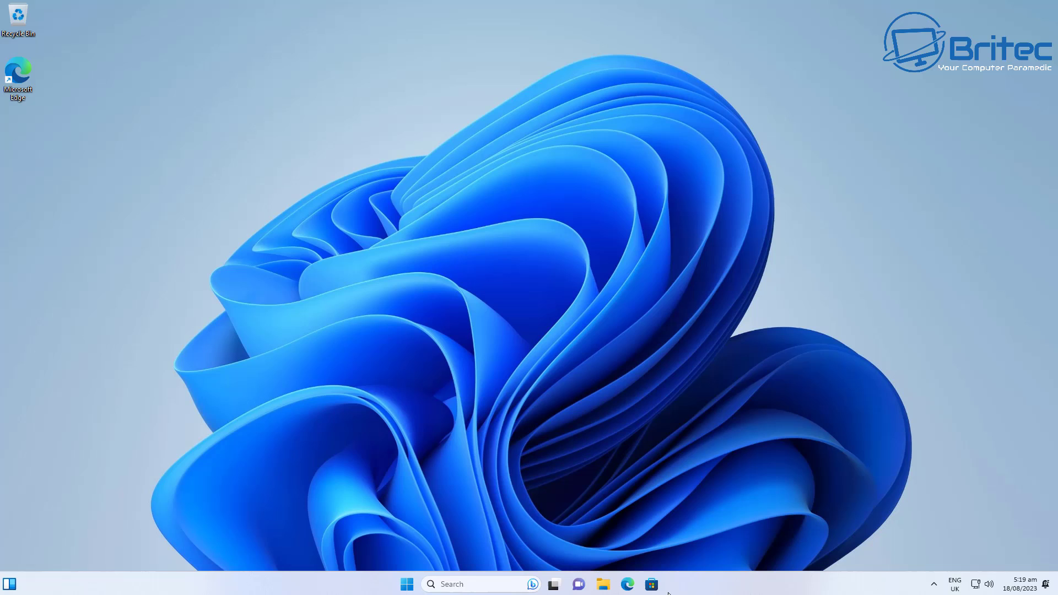
left_click(652, 584)
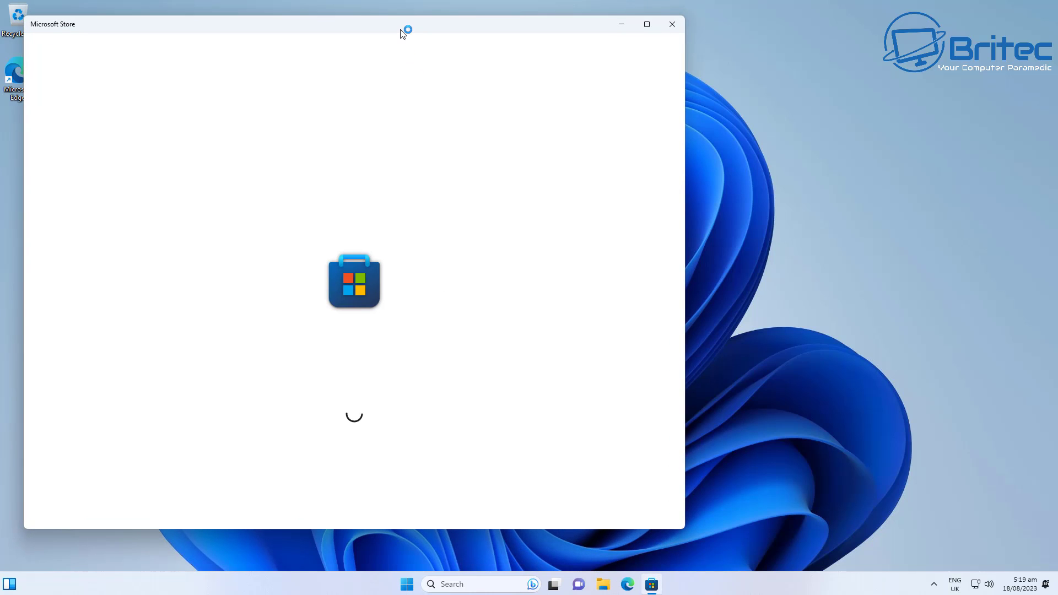
left_click_drag(405, 25, 546, 32)
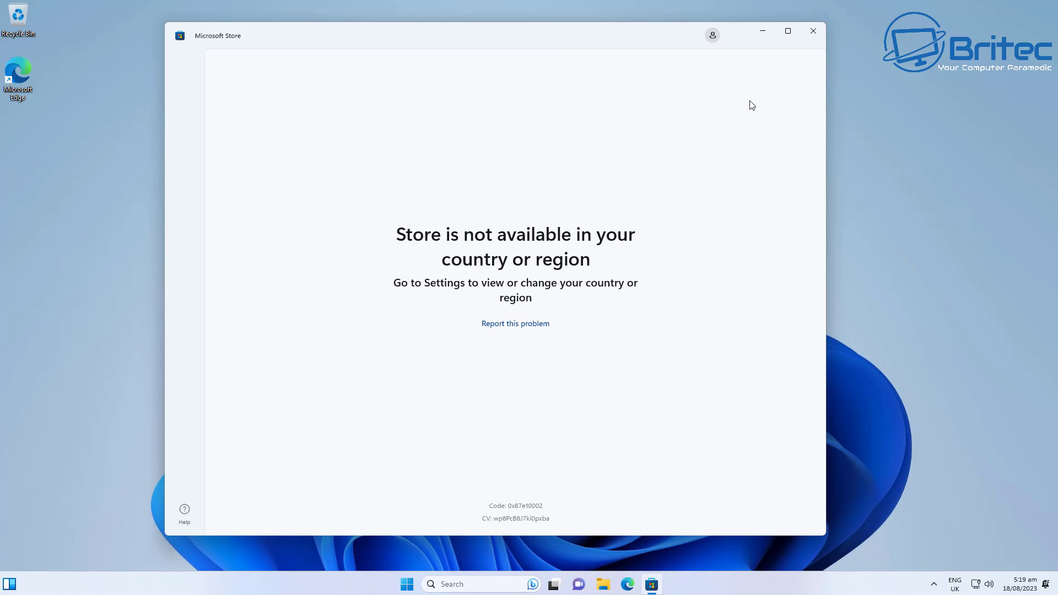
left_click(814, 36)
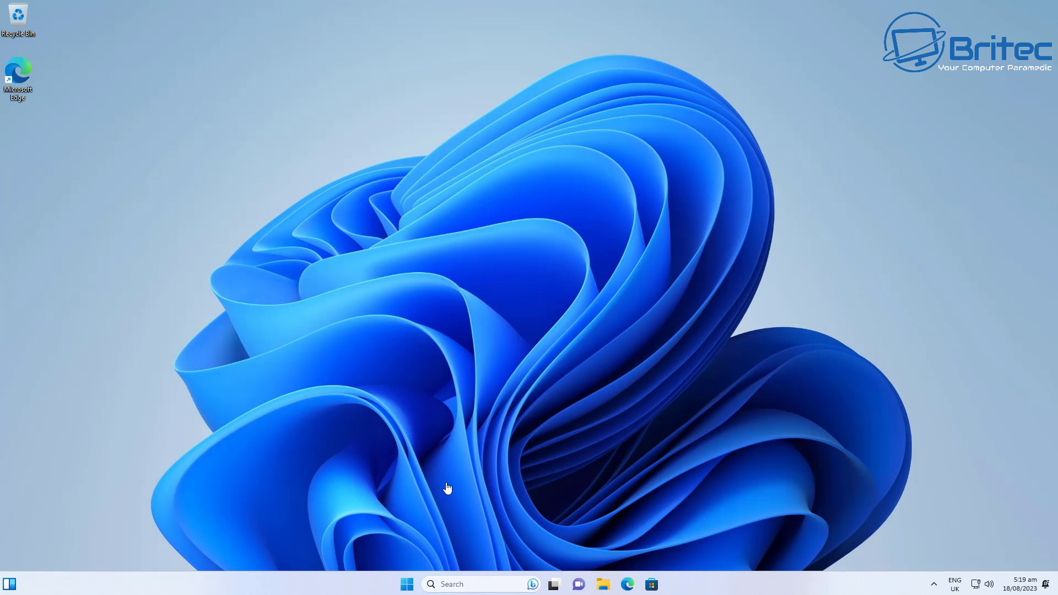
Step: Open the Language & region page under Time & language in Settings
left_click(406, 584)
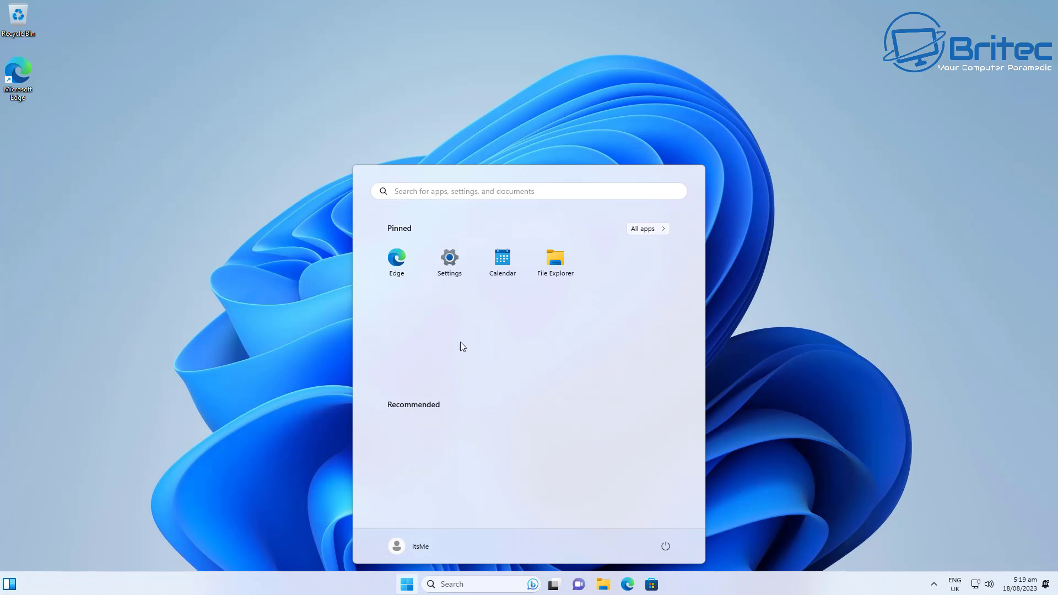
left_click(453, 266)
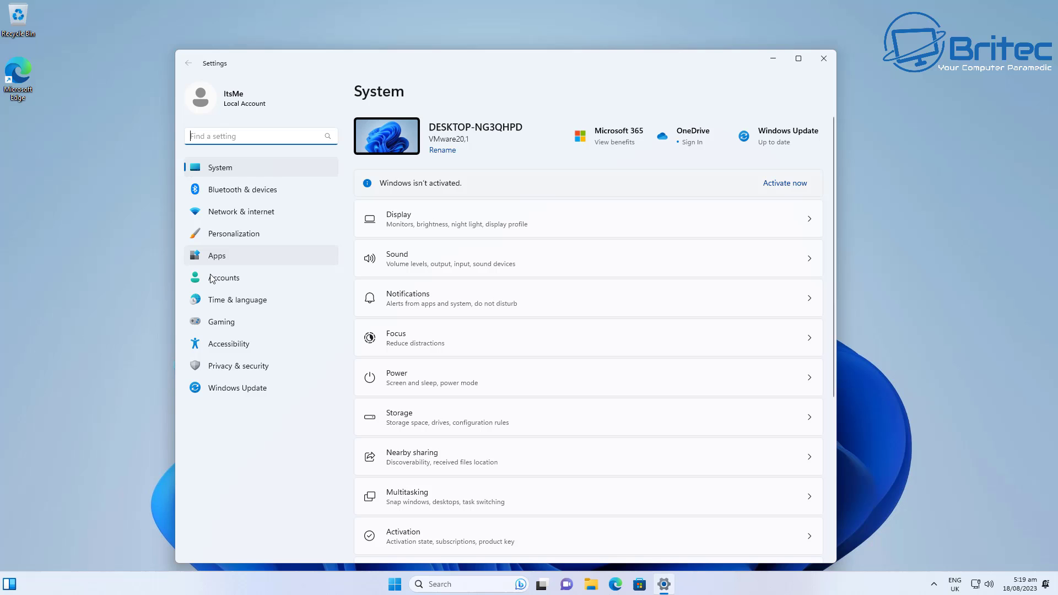
left_click(248, 303)
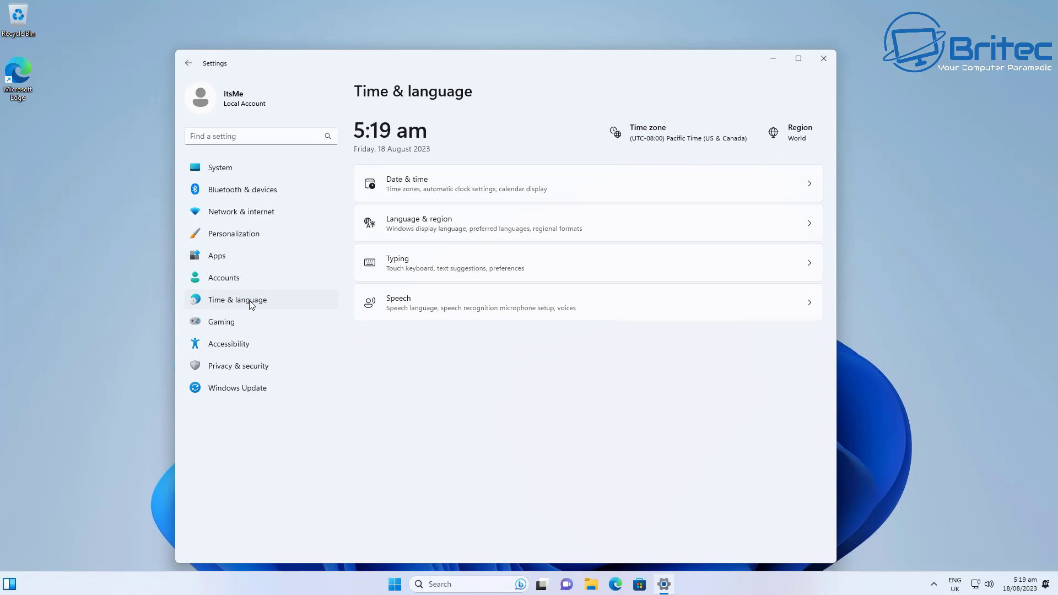
left_click(469, 229)
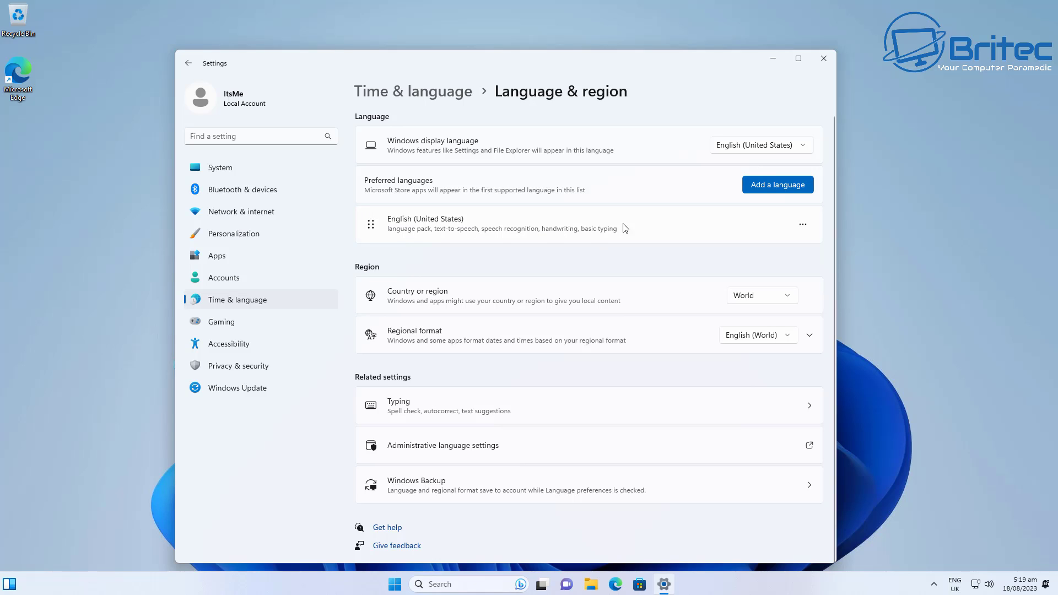
Step: Set country to United Kingdom and regional format to English (World), then close Settings
left_click(788, 297)
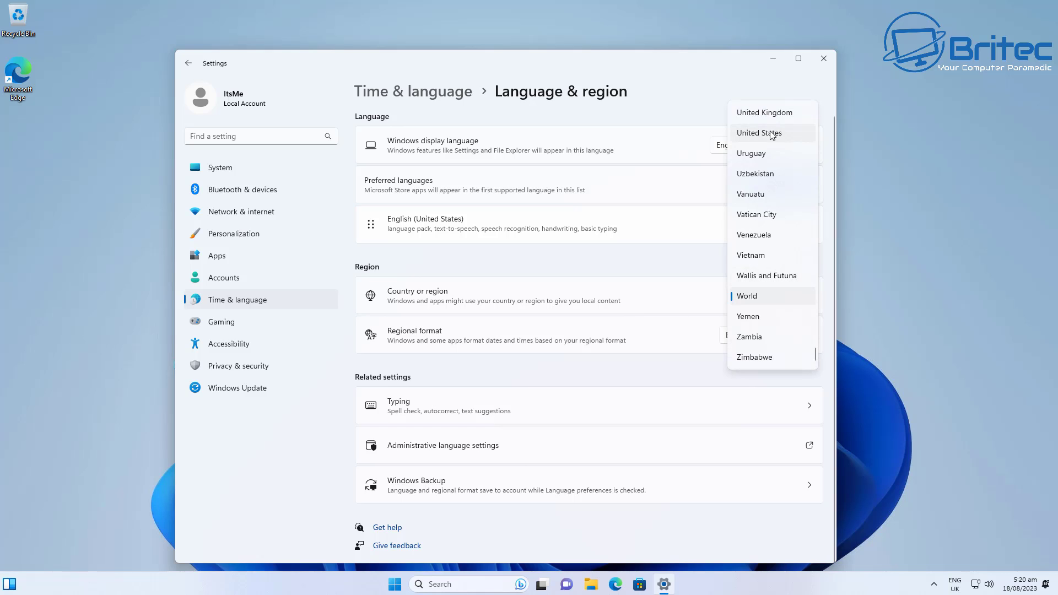
left_click(774, 112)
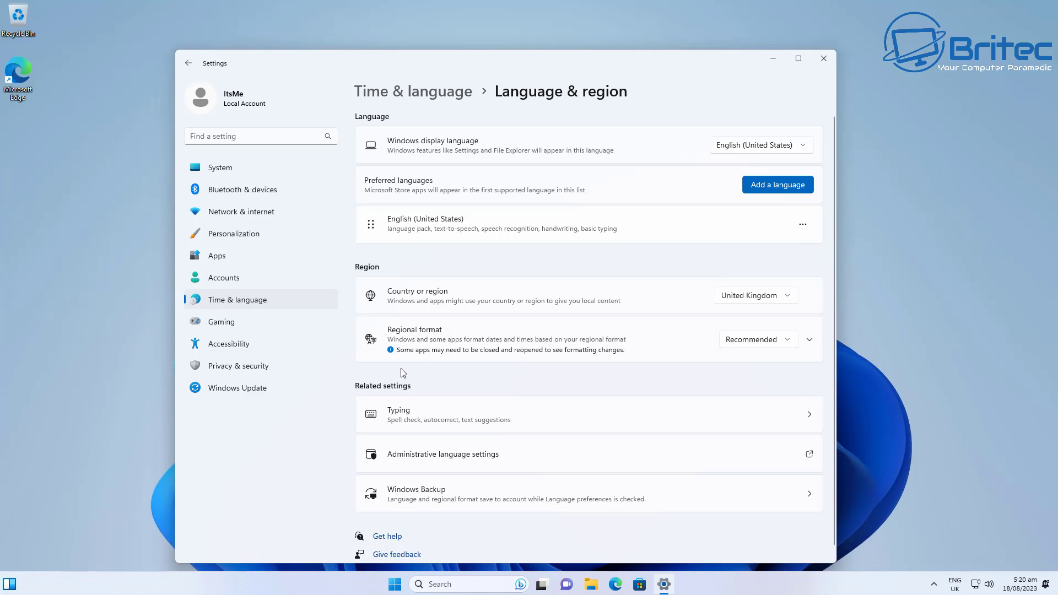
left_click(791, 342)
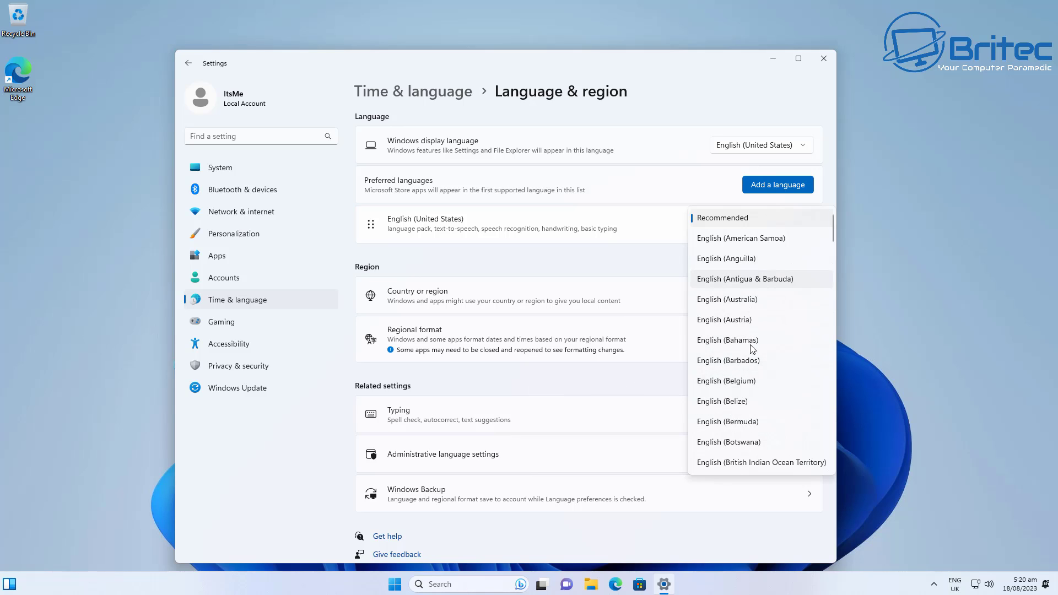
scroll(764, 415, "down", 10)
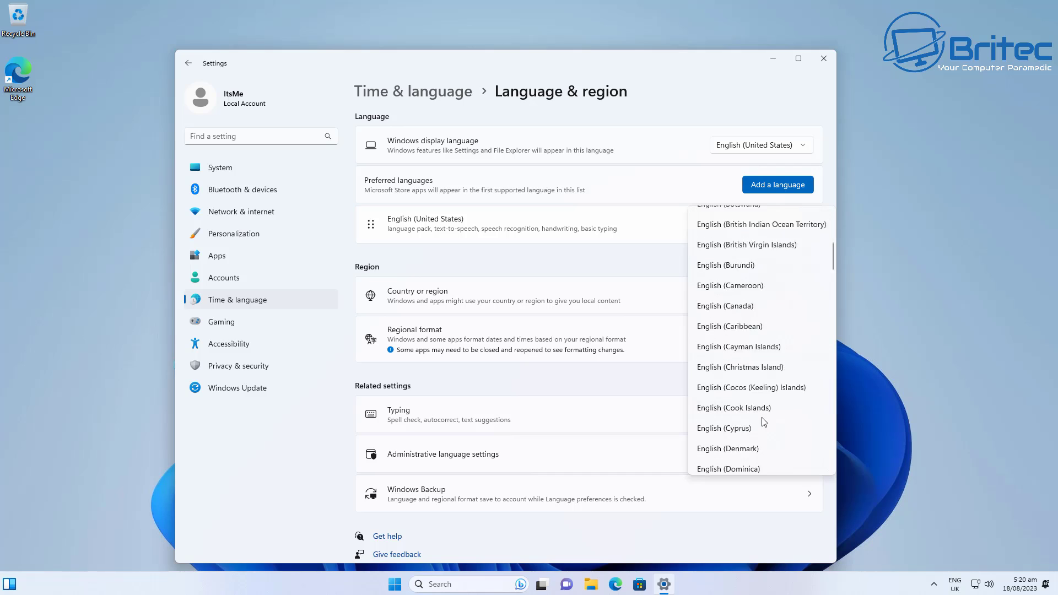
left_click(624, 260)
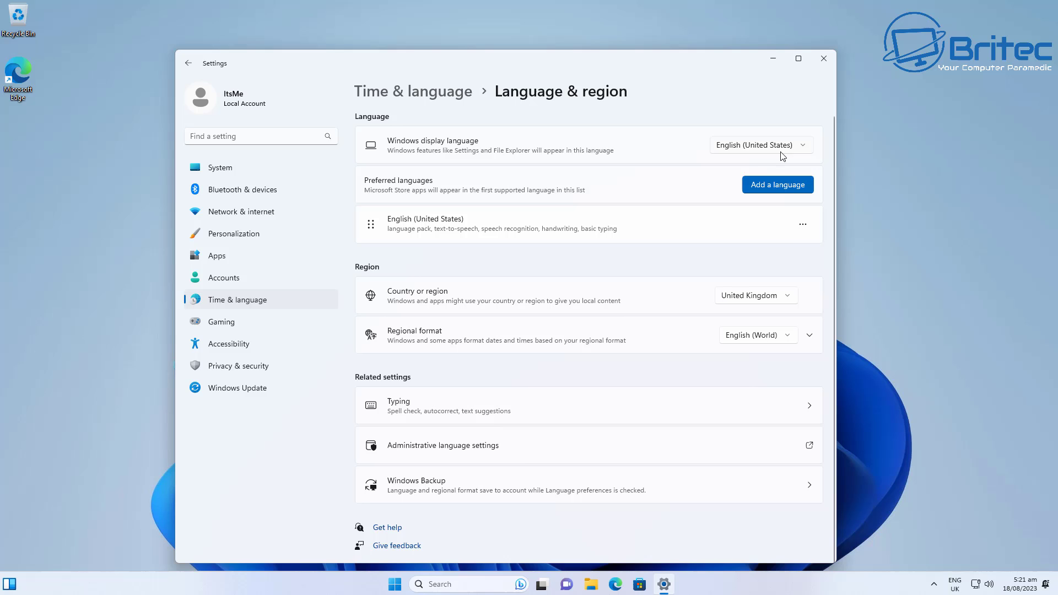
left_click(823, 59)
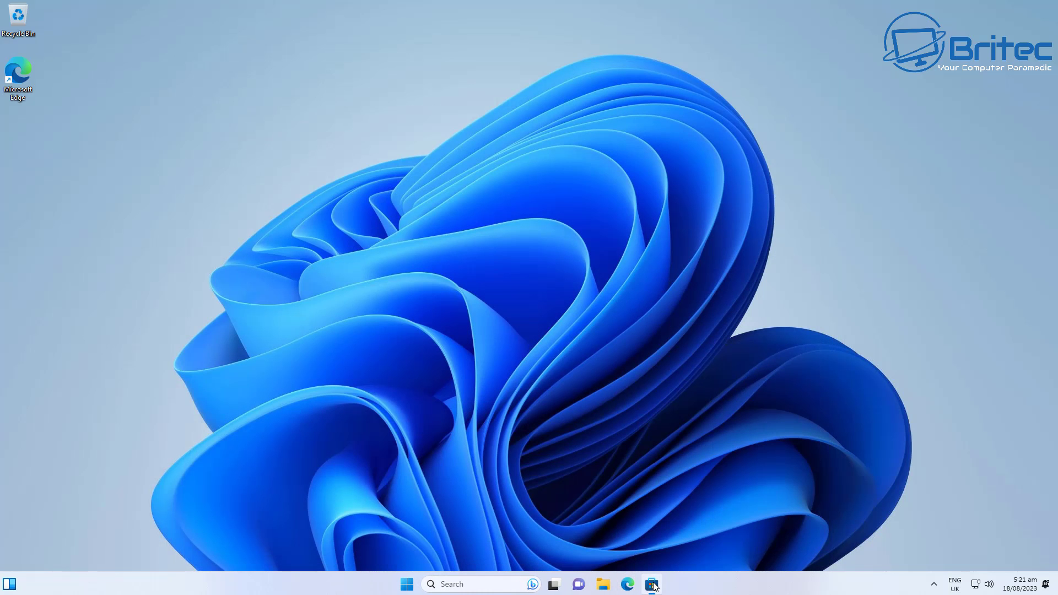
left_click(652, 585)
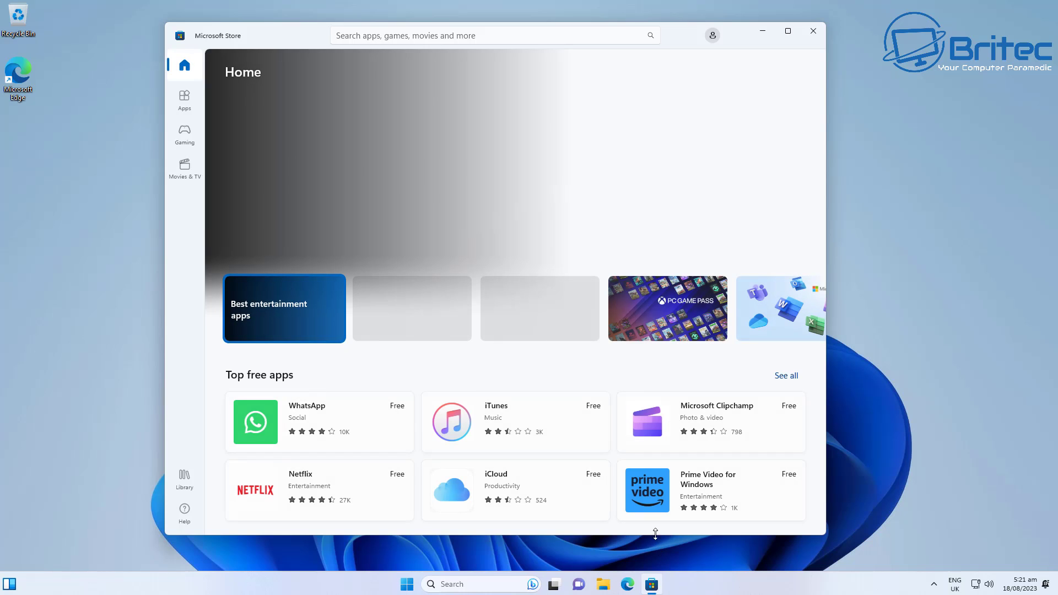
left_click_drag(674, 36, 703, 49)
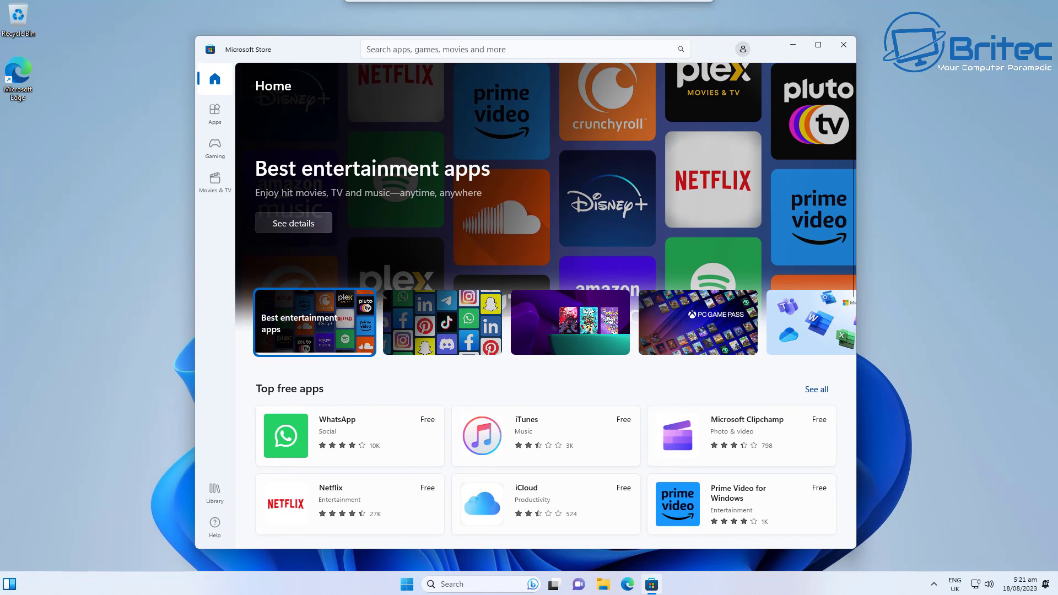
left_click(847, 51)
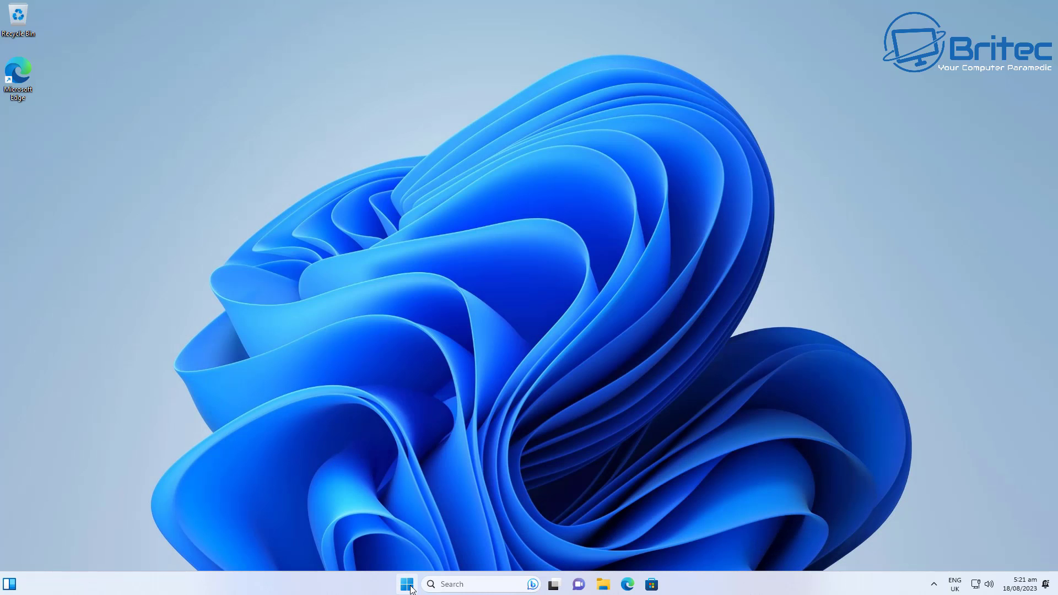
left_click(407, 585)
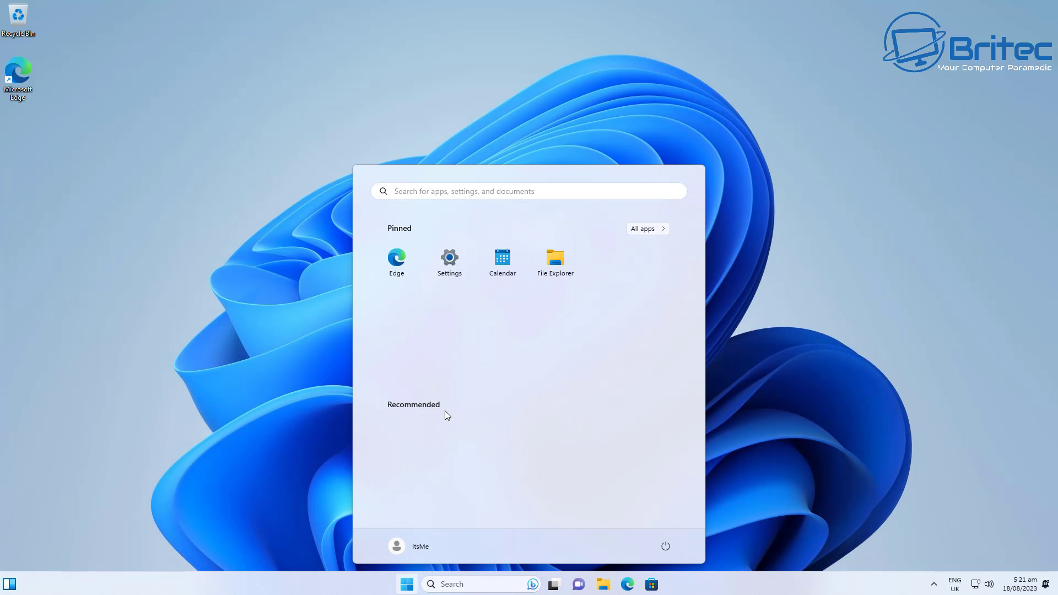
left_click(773, 332)
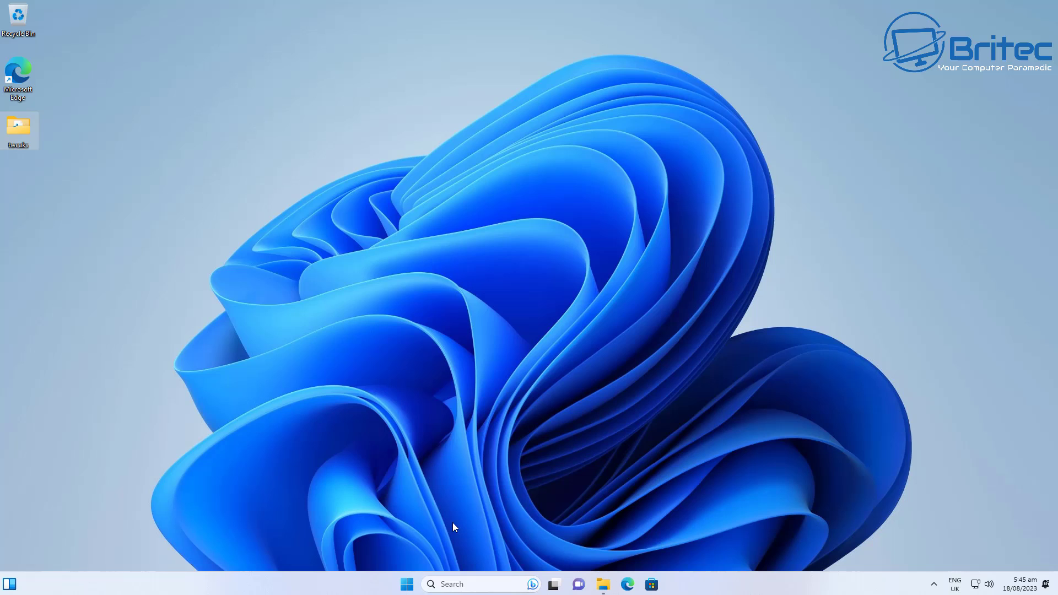
Step: Browse All apps and view Snipping Tool's default file-type settings, then return to Default apps
left_click(407, 584)
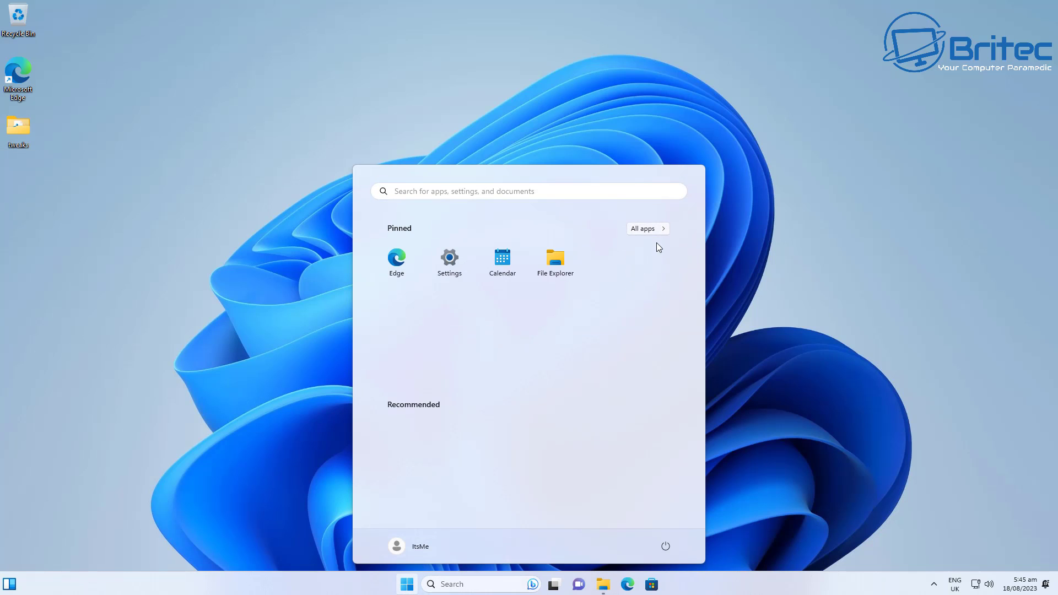
left_click(656, 231)
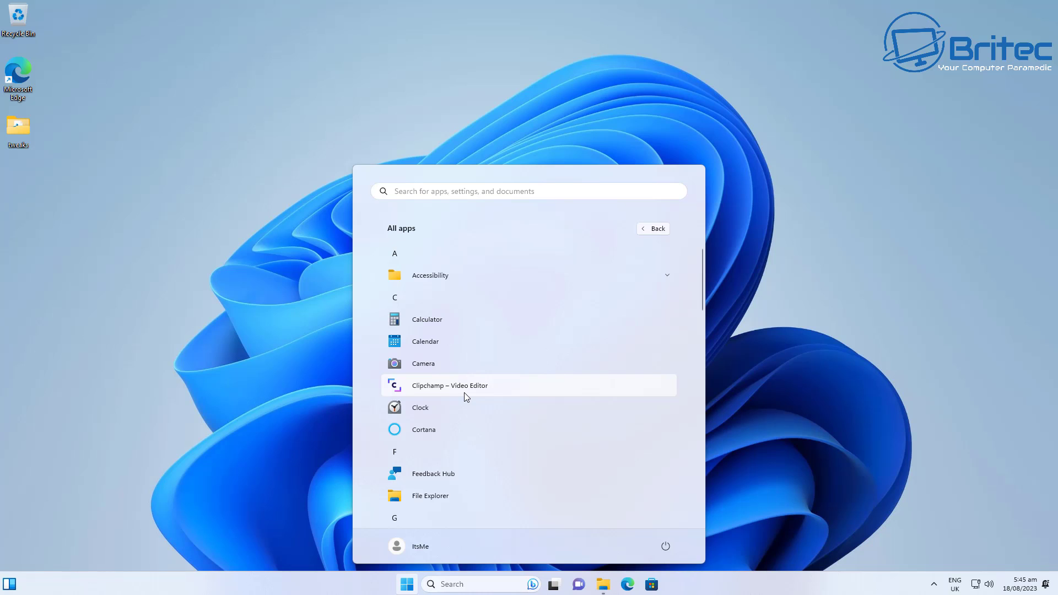
left_click(508, 389)
left_click(808, 373)
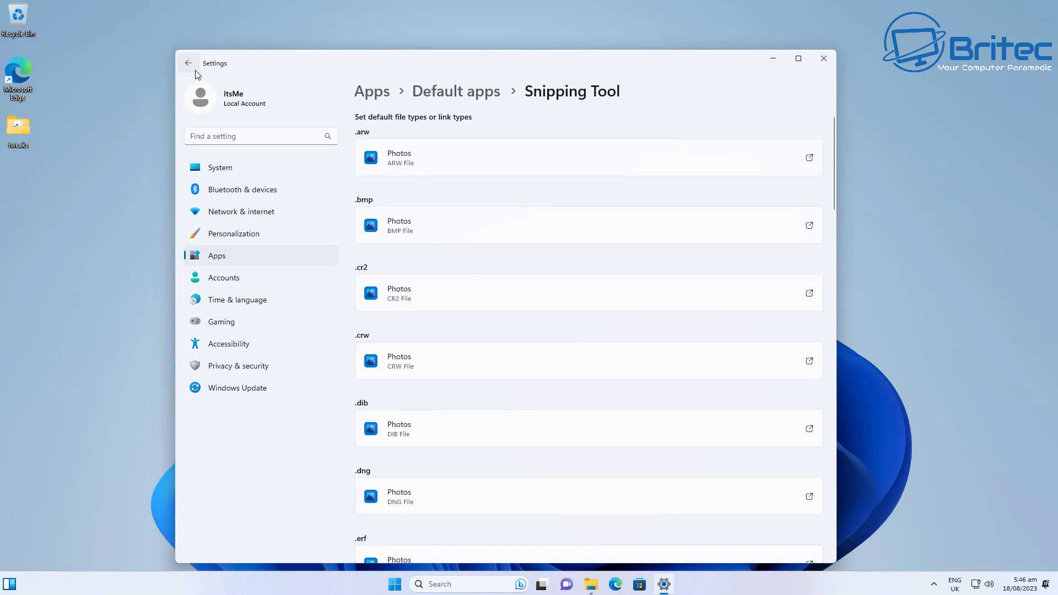
left_click(195, 70)
Step: Uninstall Clipchamp – Video Editor from the Installed apps list
left_click(435, 146)
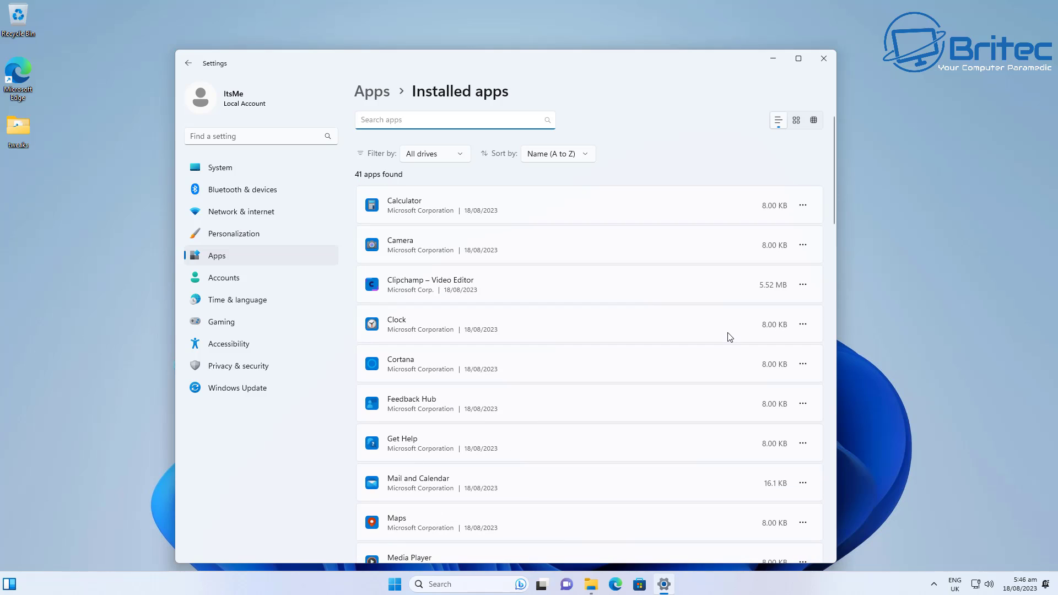
left_click(802, 284)
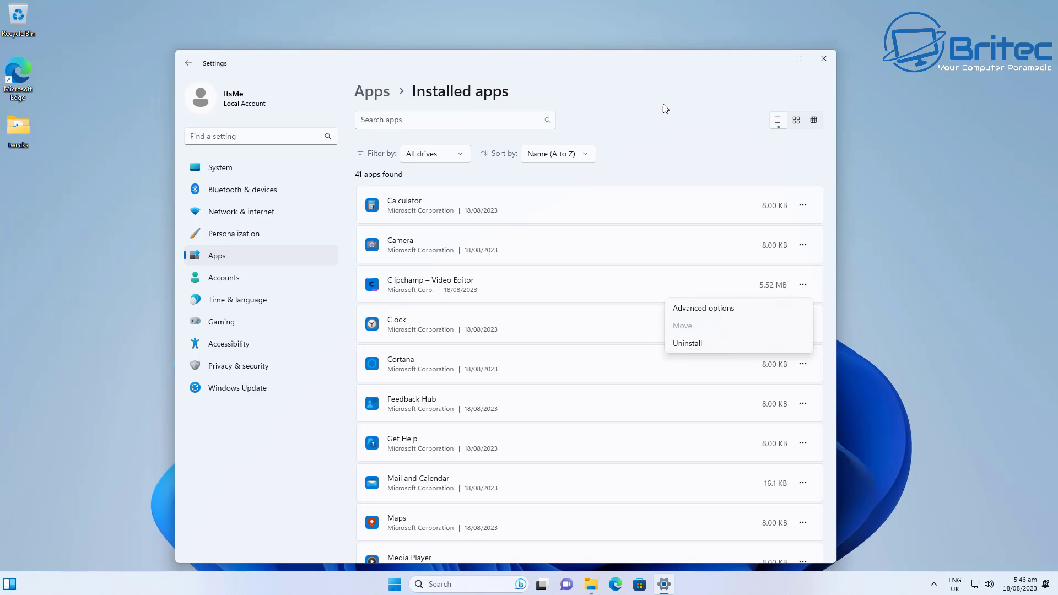
left_click(678, 345)
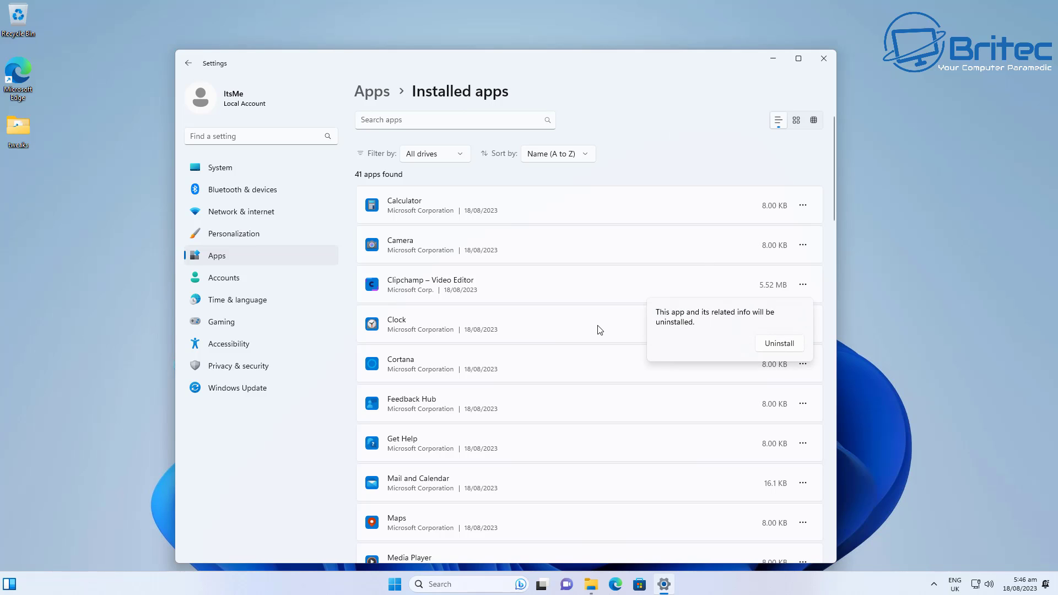
left_click(772, 344)
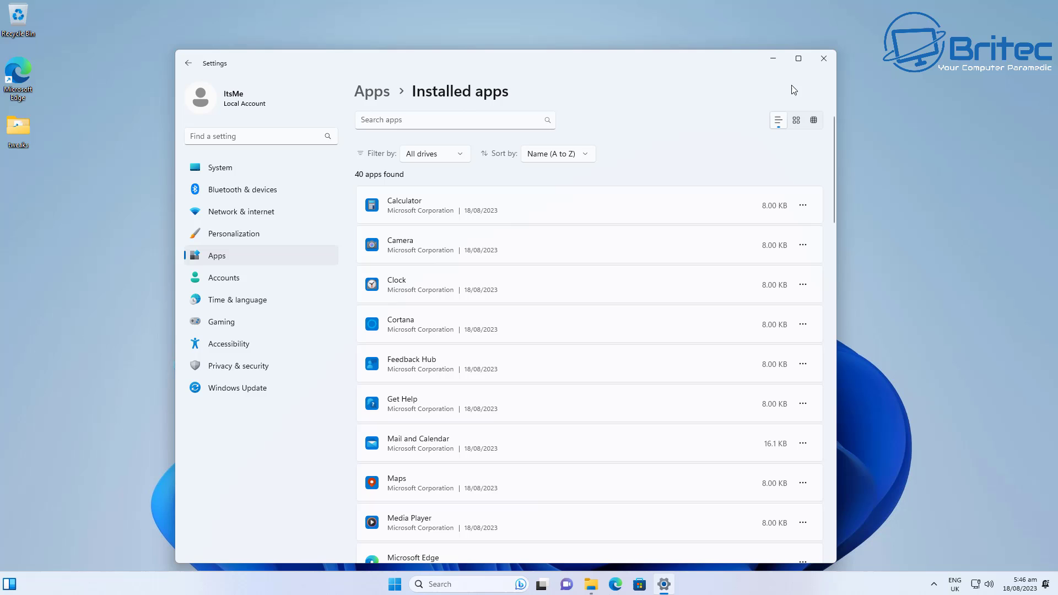
Step: Close Settings, read Reg_3_Settings from the tweaks folder in Notepad, then minimise the folder
left_click(824, 59)
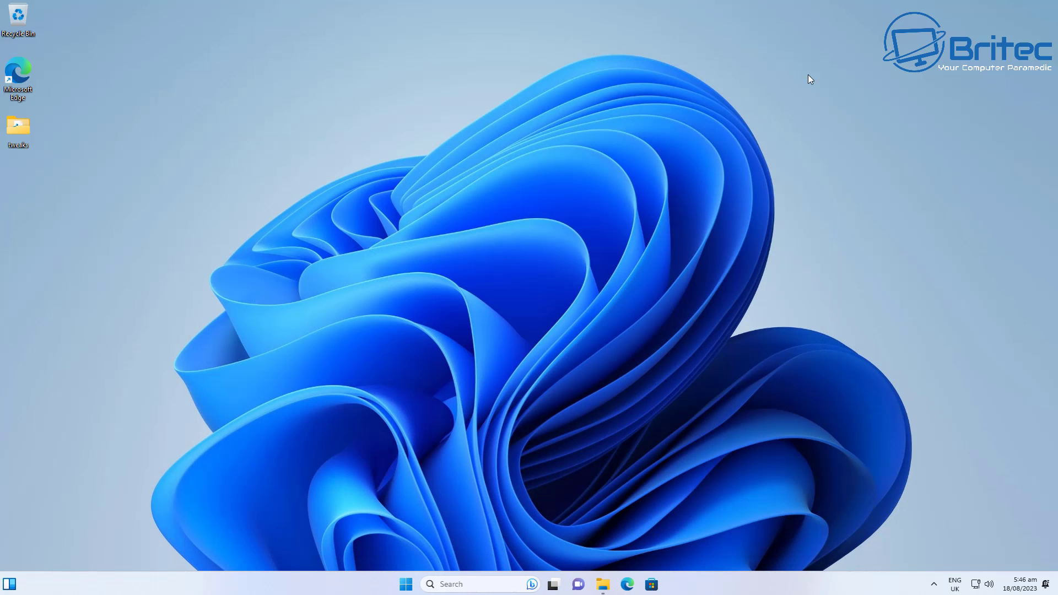
double_click(20, 128)
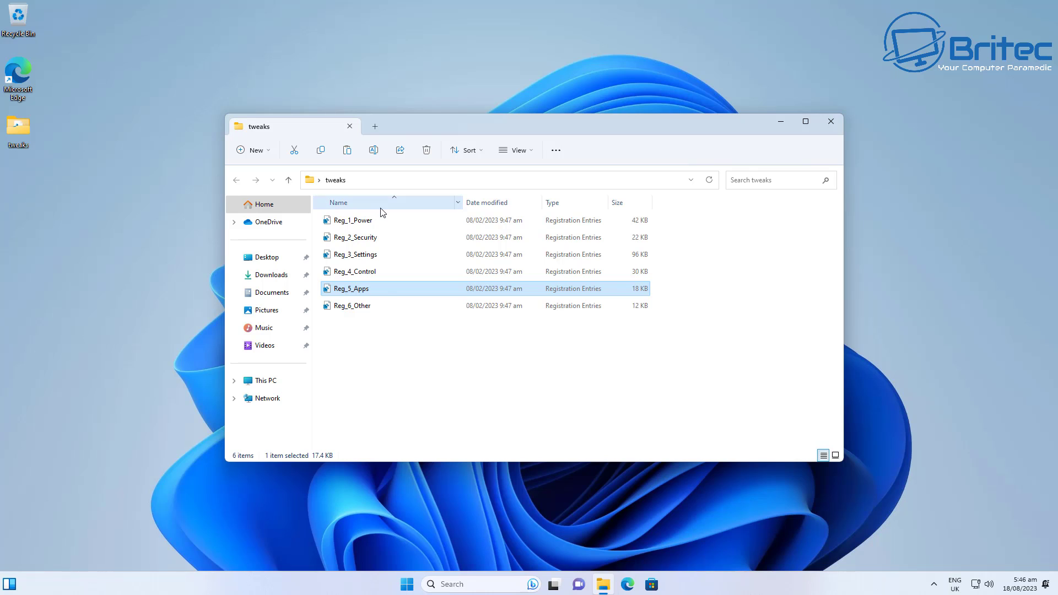
left_click(367, 258)
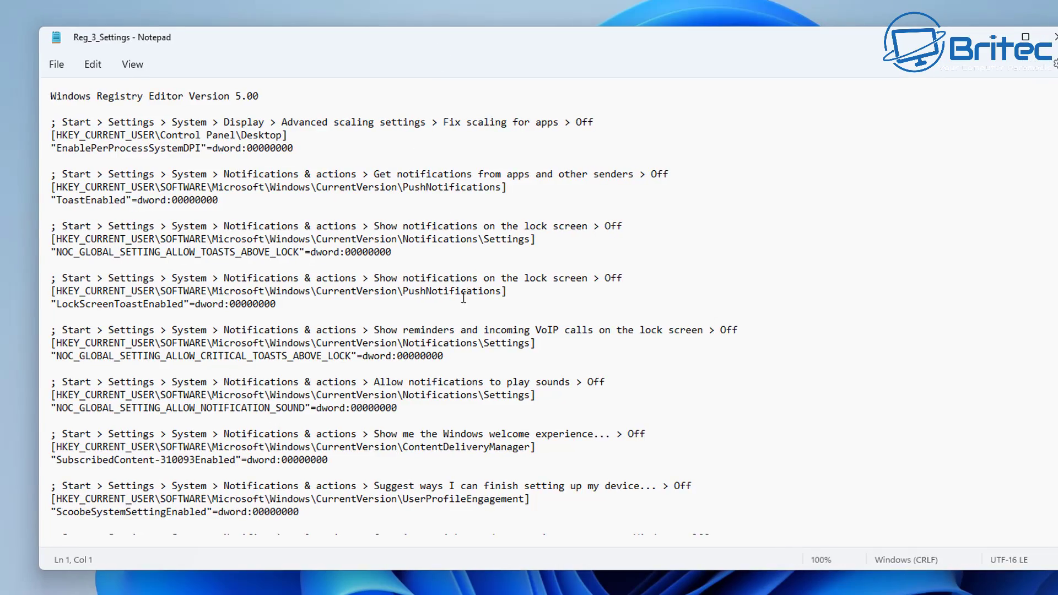
scroll(462, 303, "down", 10)
scroll(462, 307, "down", 12)
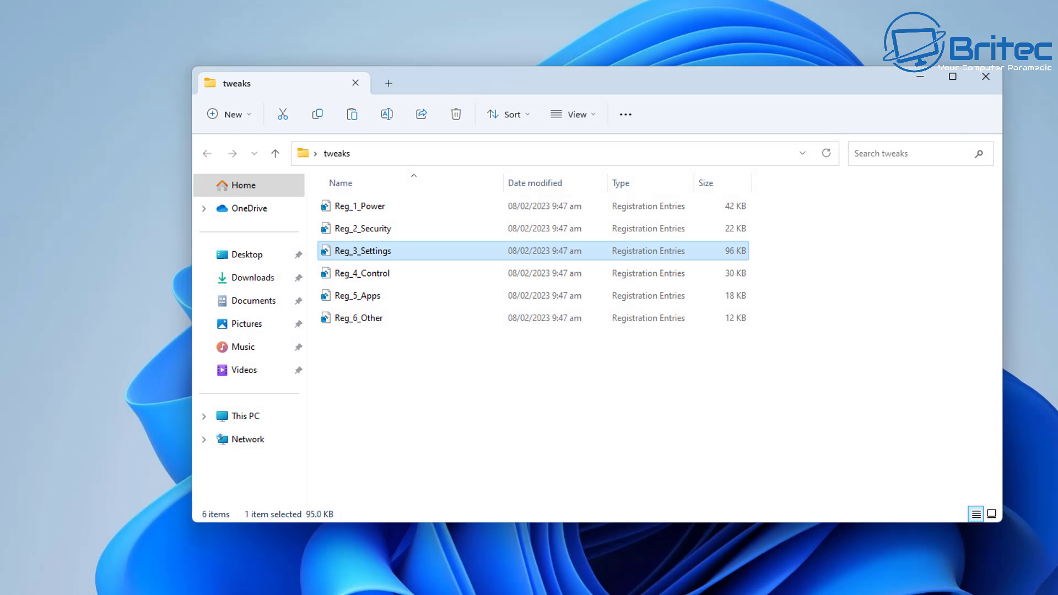
left_click(919, 77)
key("super")
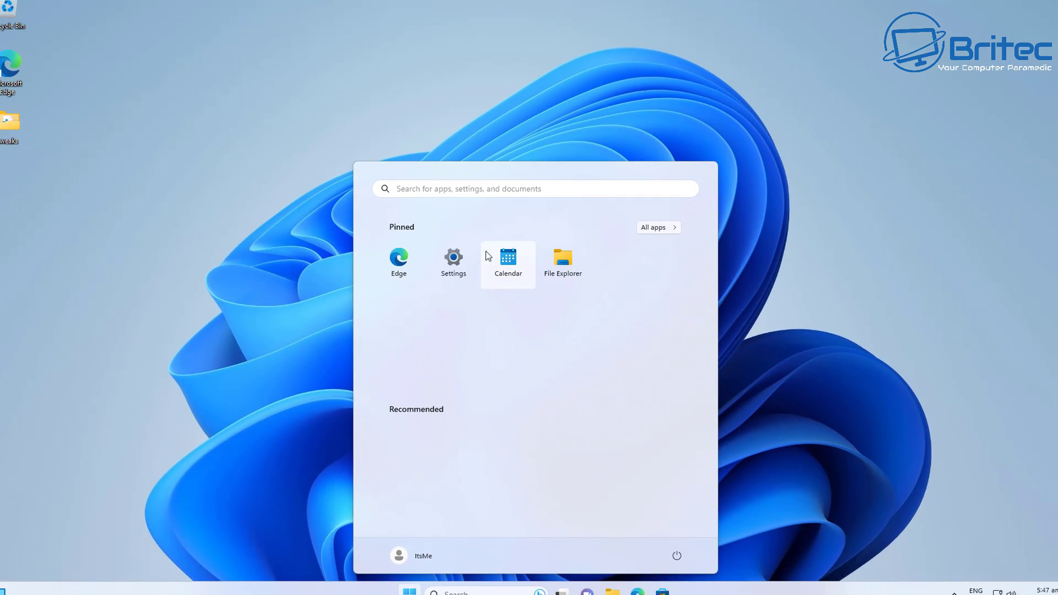
left_click(446, 250)
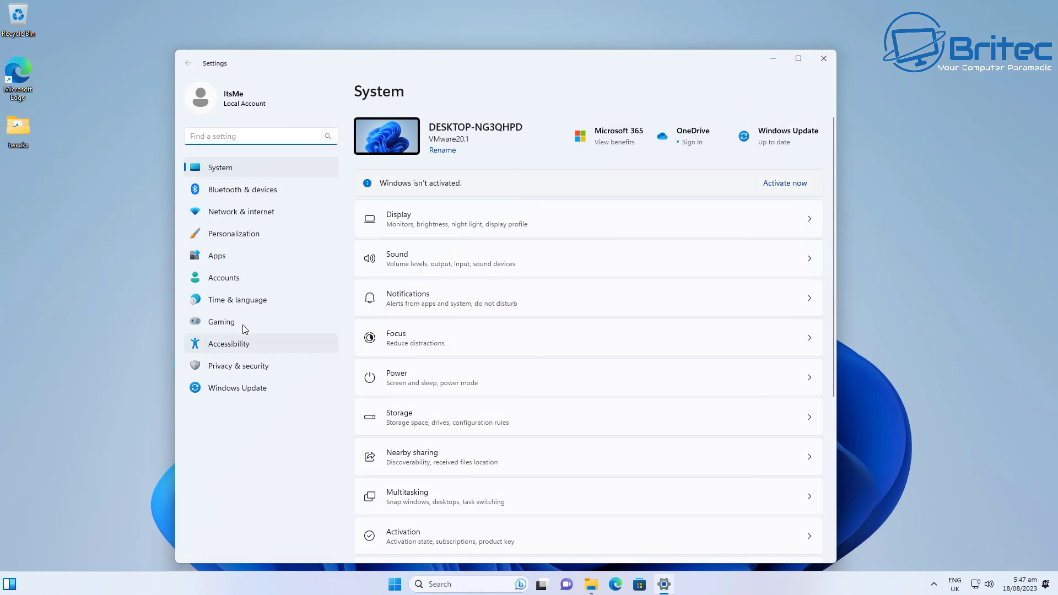
left_click(233, 367)
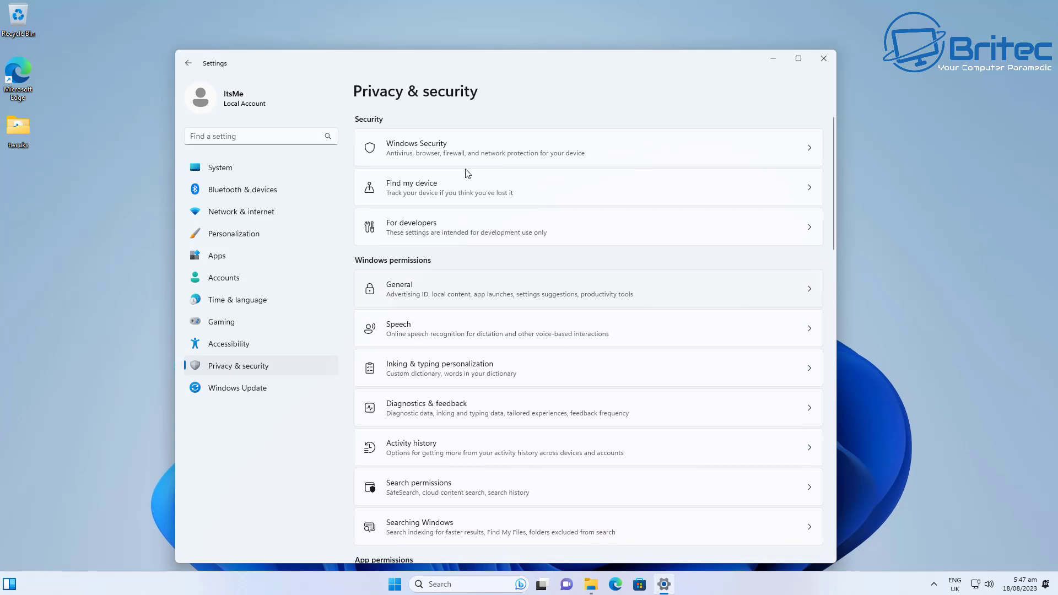
scroll(473, 433, "down", 3)
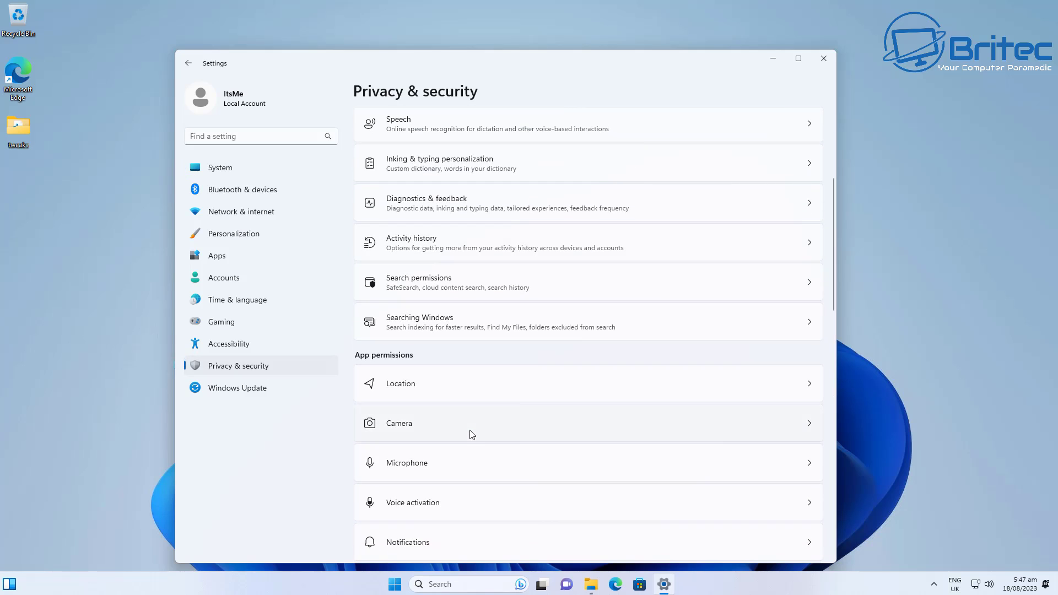
scroll(481, 388, "down", 4)
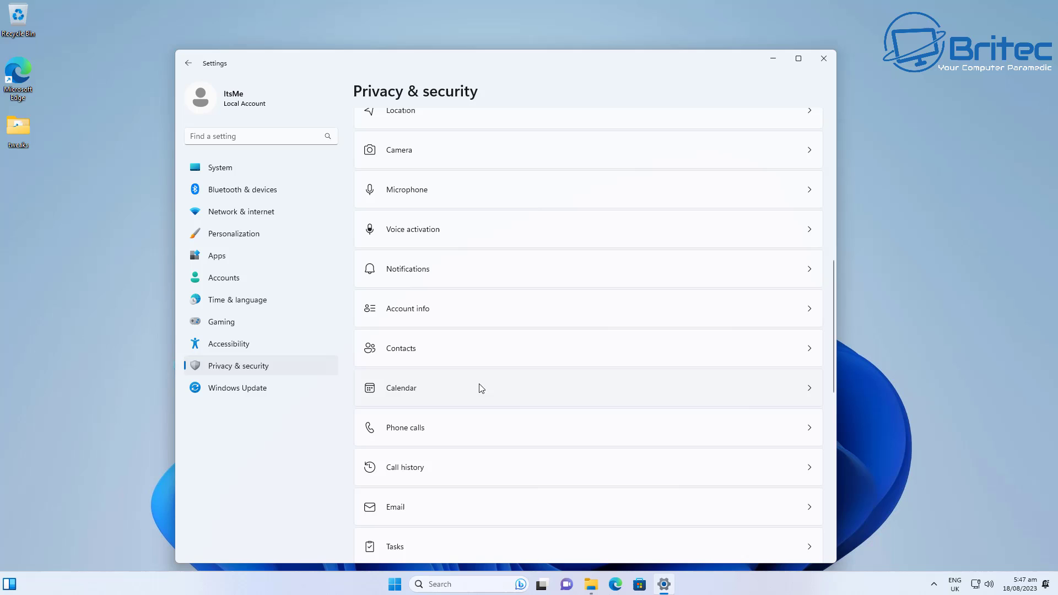
left_click(490, 357)
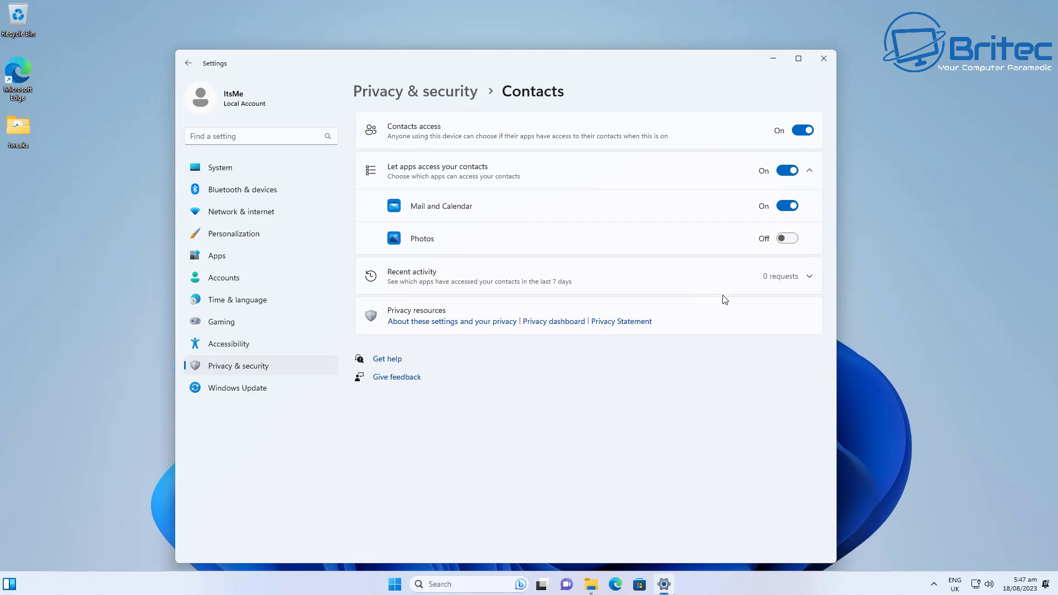
left_click(822, 59)
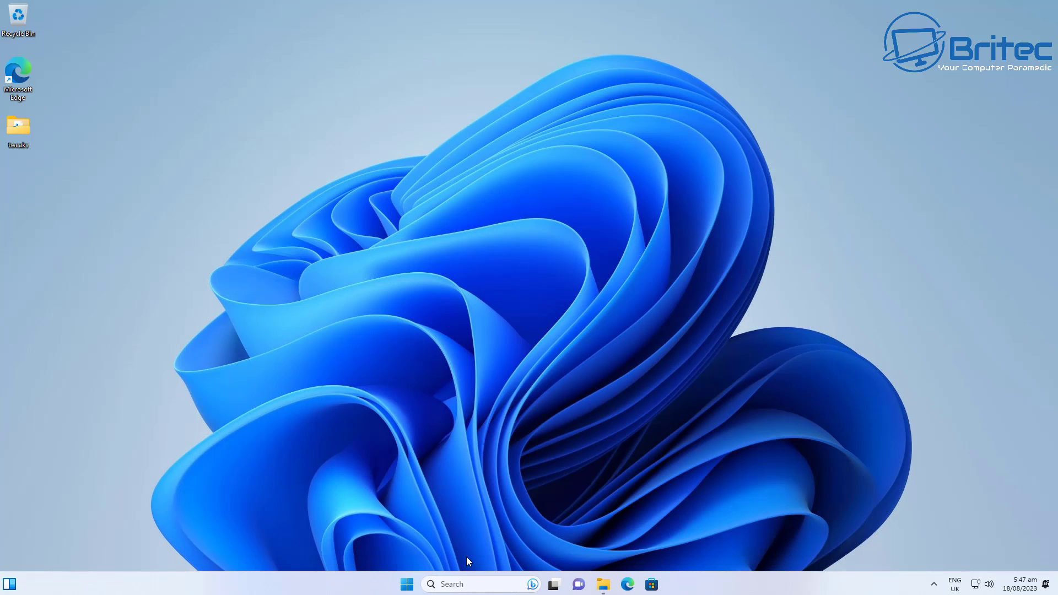
Step: Merge Reg_3_Settings.reg into the registry, approving the UAC and Registry Editor prompts
left_click(603, 584)
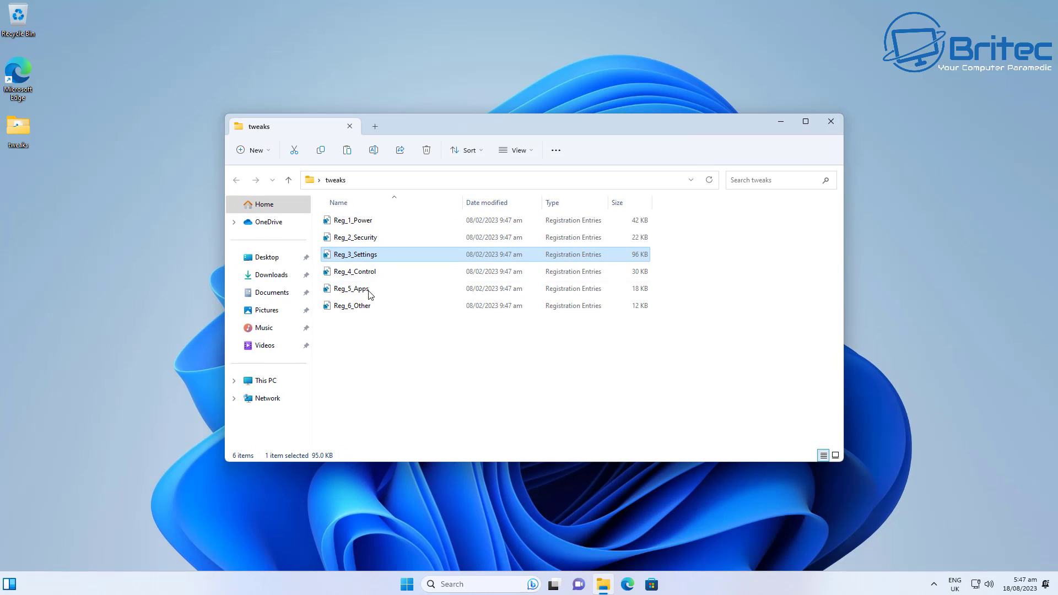
double_click(369, 253)
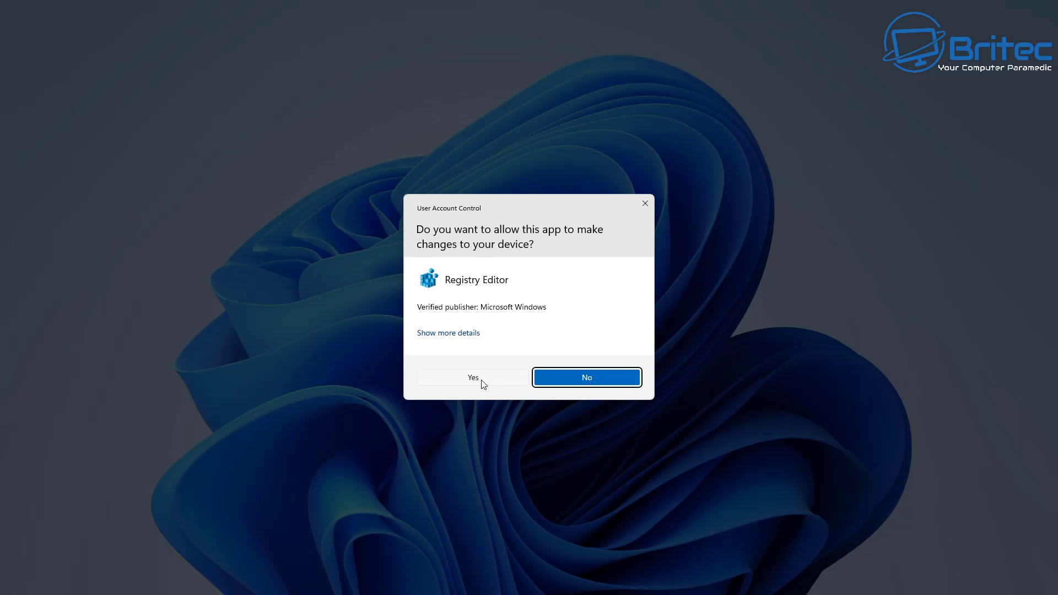
left_click(481, 379)
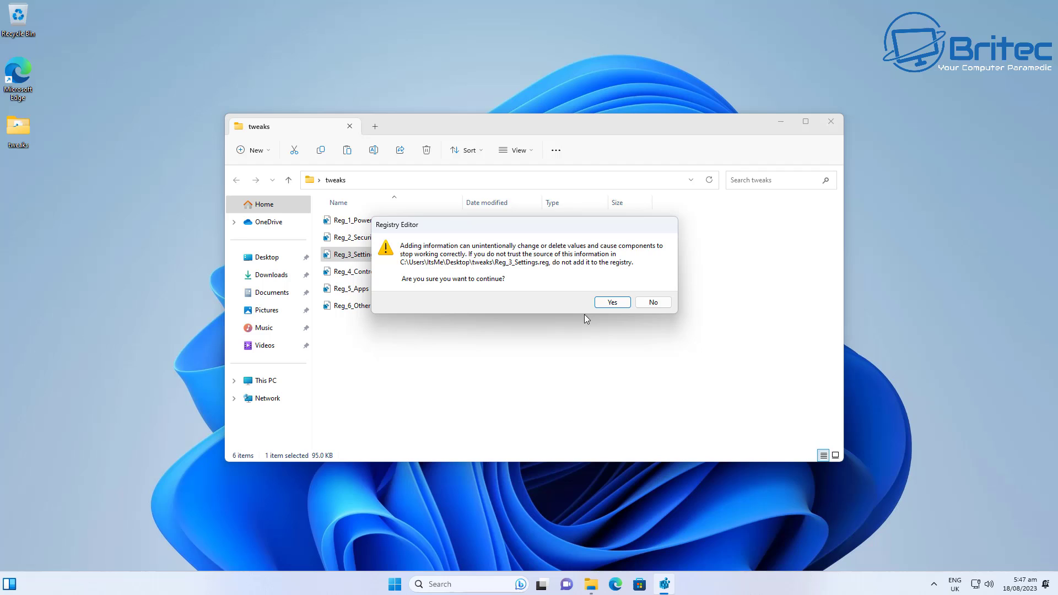
left_click(612, 302)
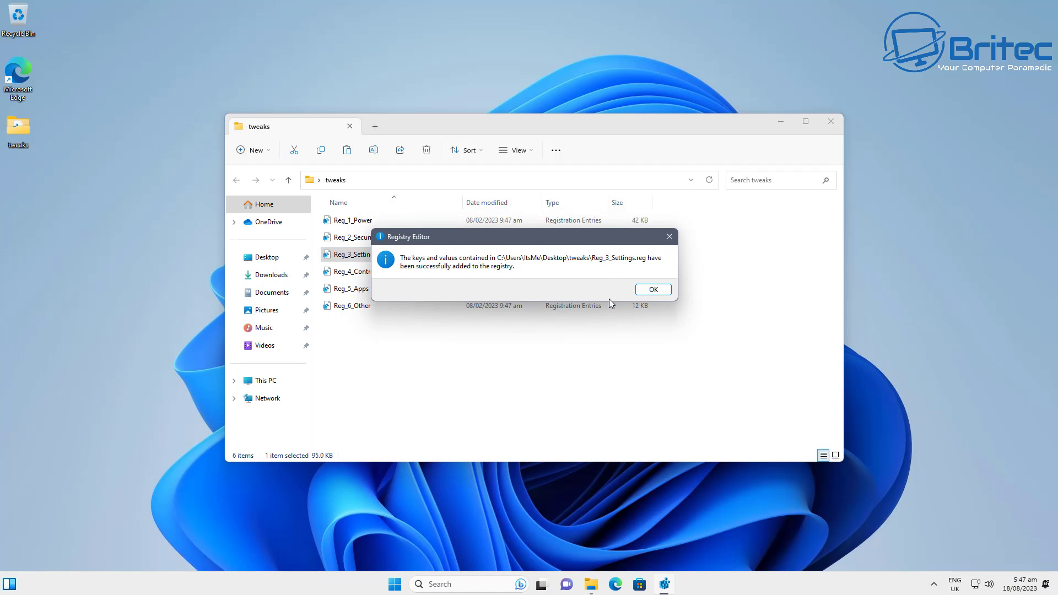
left_click(654, 290)
Step: Merge Reg_5_Apps.reg into the registry the same way
double_click(371, 289)
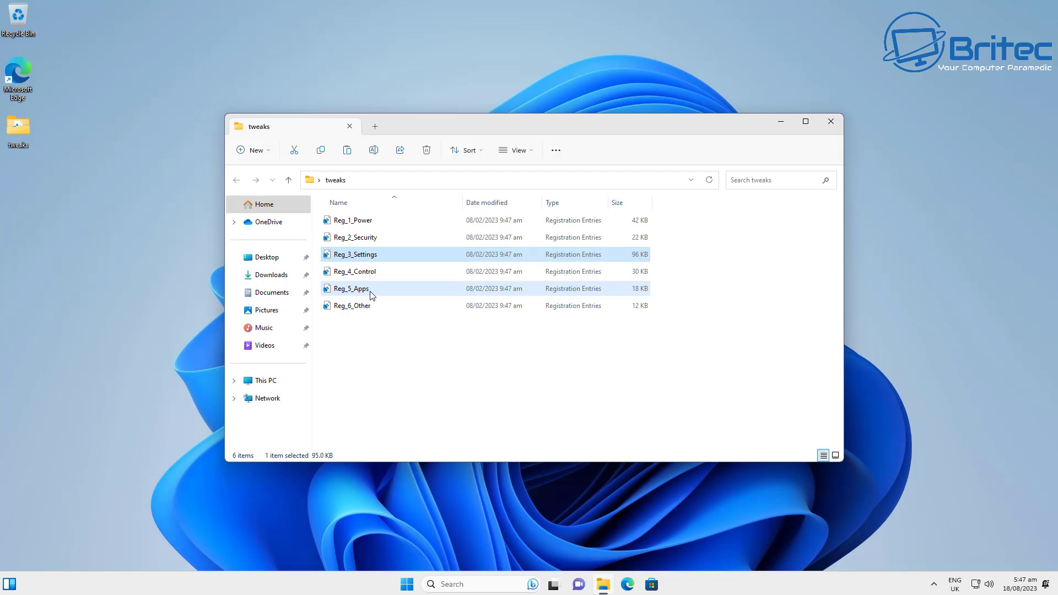
left_click(490, 378)
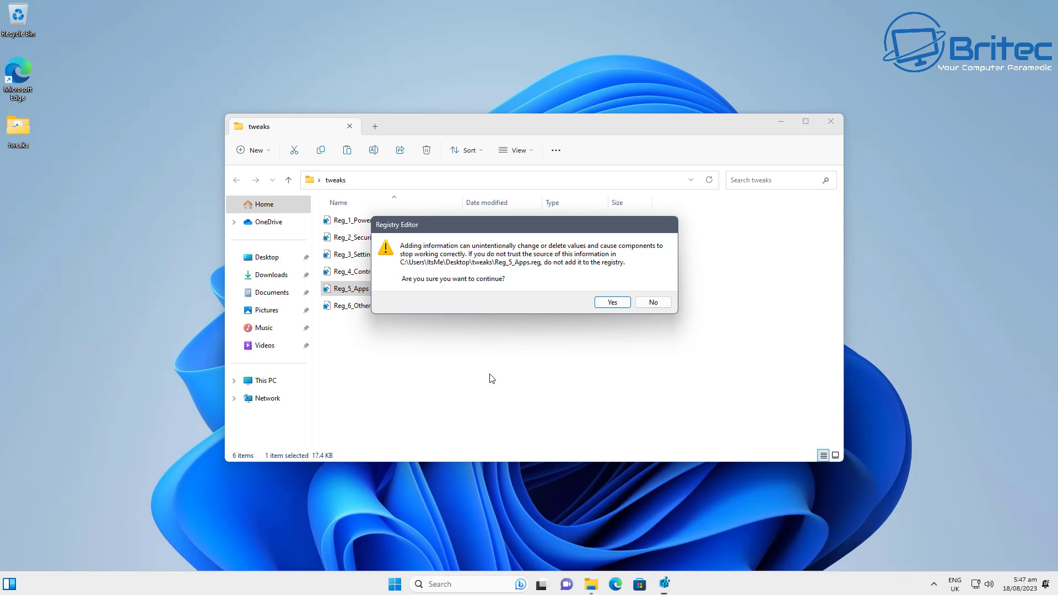
left_click(609, 303)
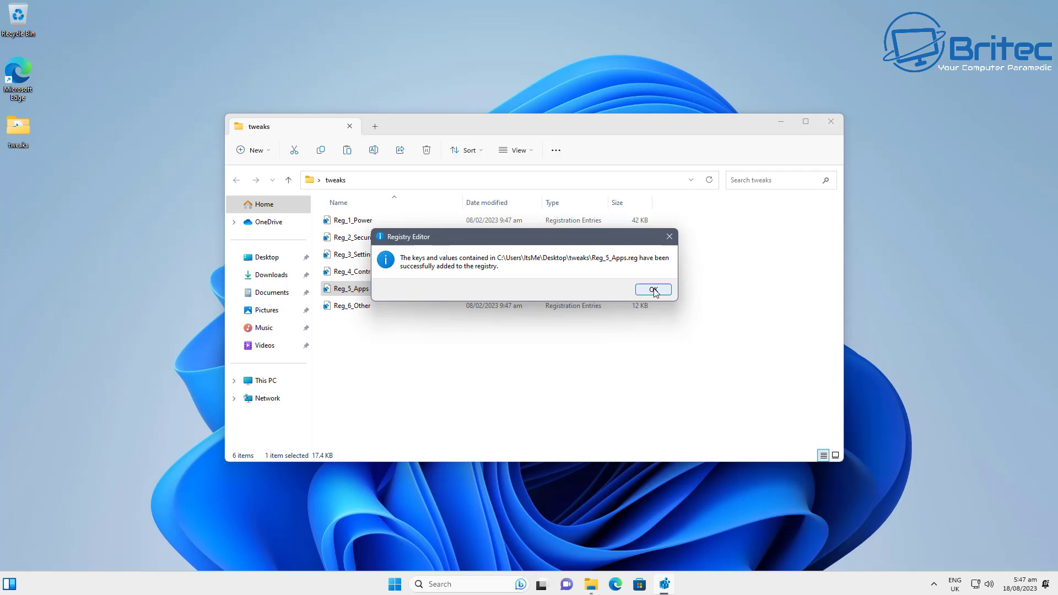
left_click(654, 290)
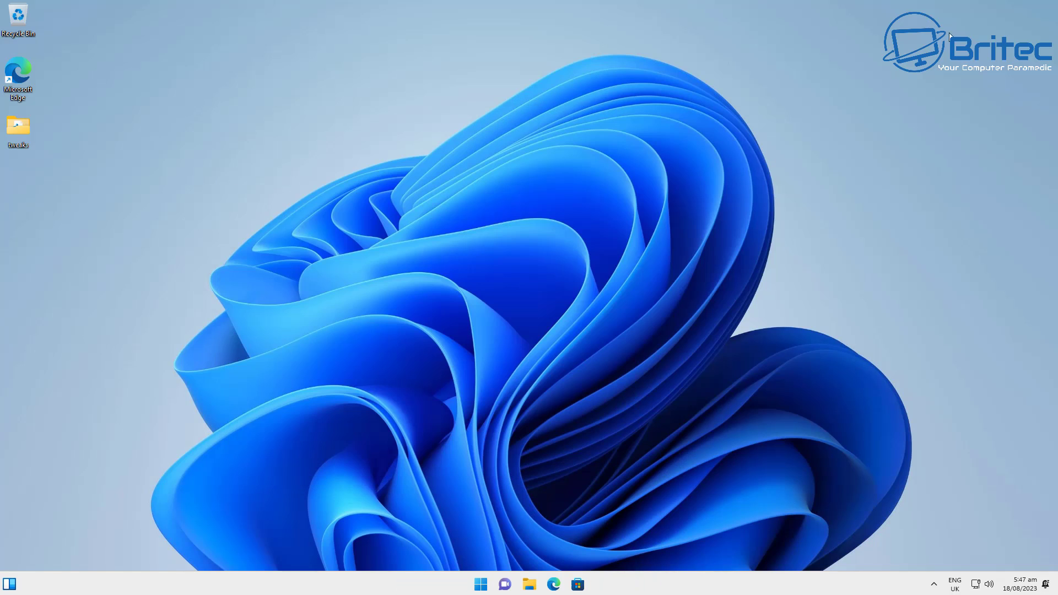
Step: Scroll through All apps, then reopen Start showing only Edge, Settings, Calendar and File Explorer pinned
left_click(481, 578)
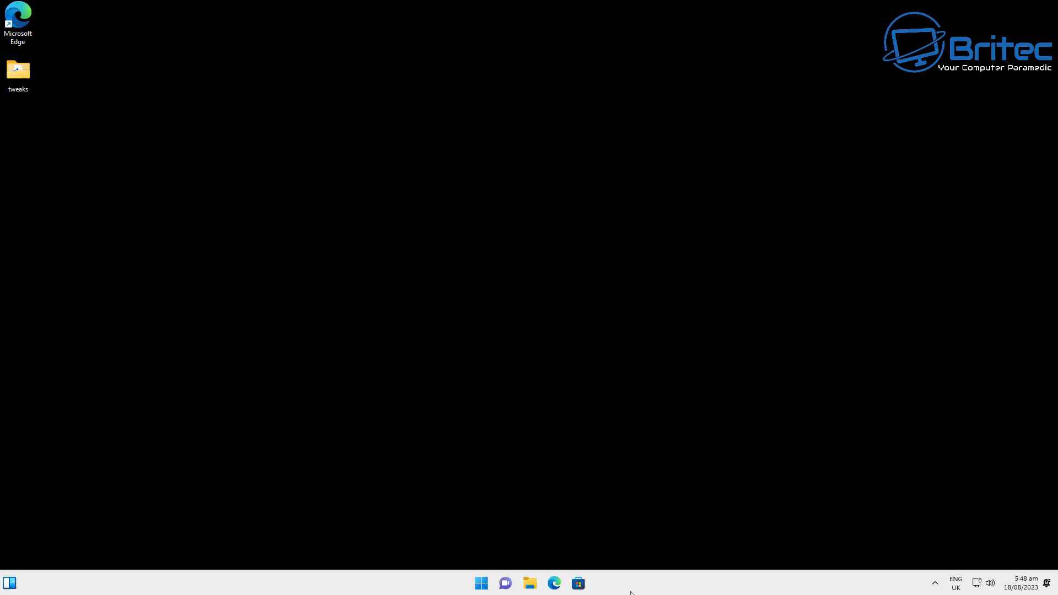
left_click(480, 584)
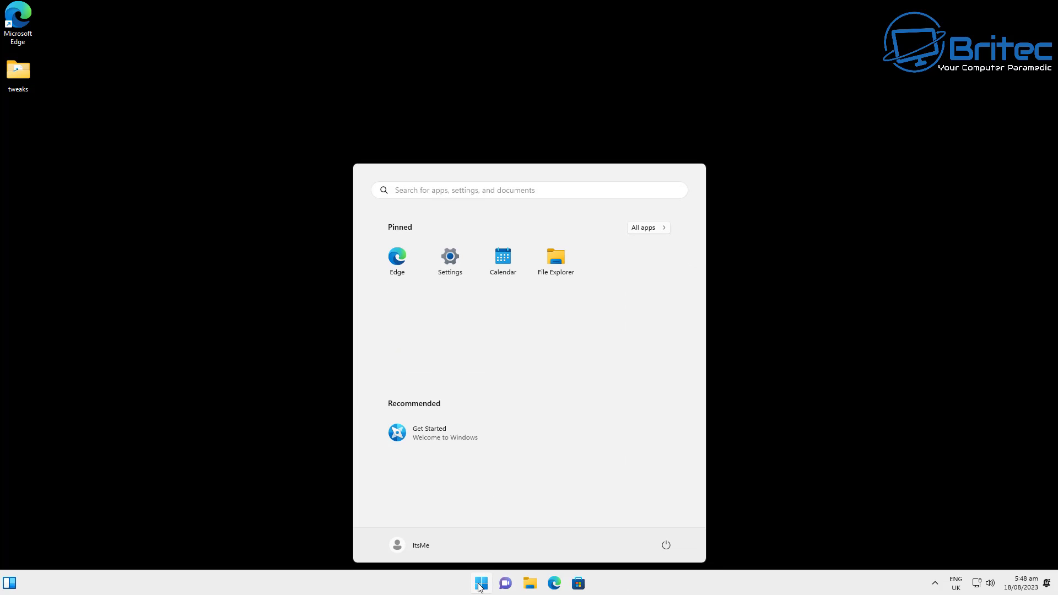
left_click(649, 227)
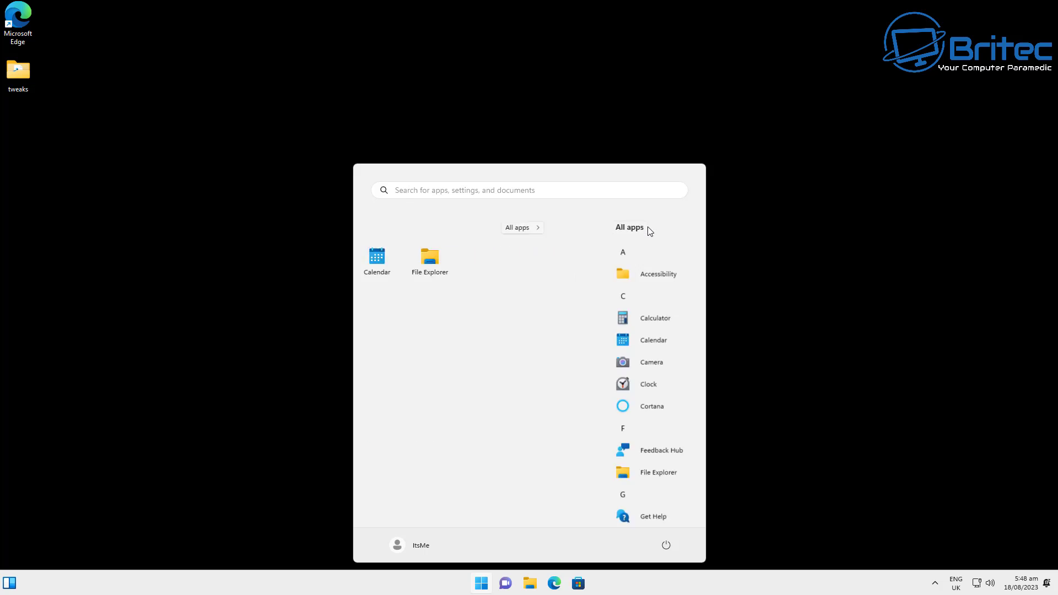
scroll(474, 353, "down", 3)
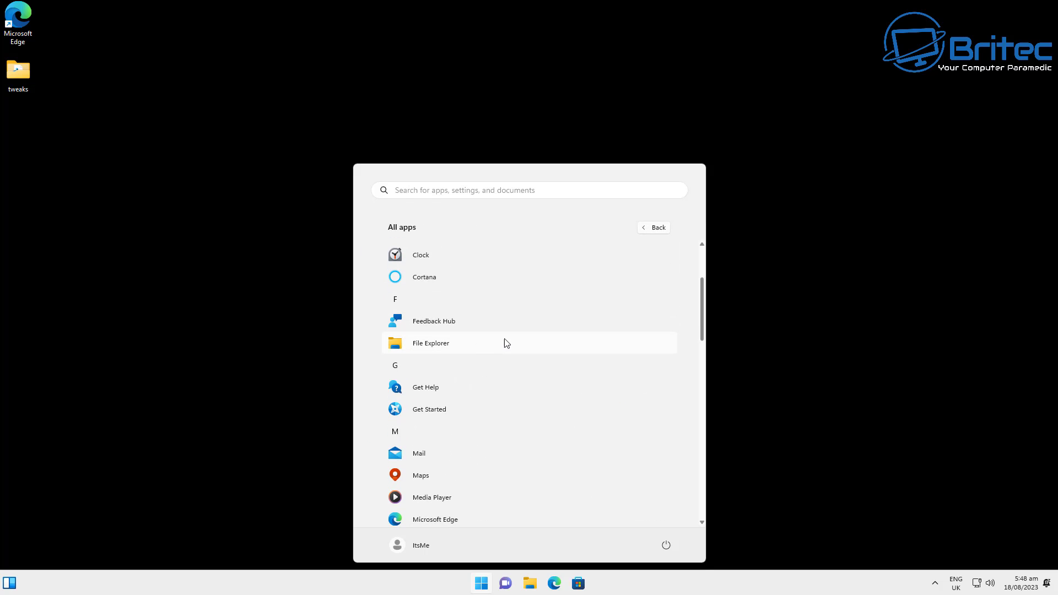
left_click(769, 348)
left_click(489, 584)
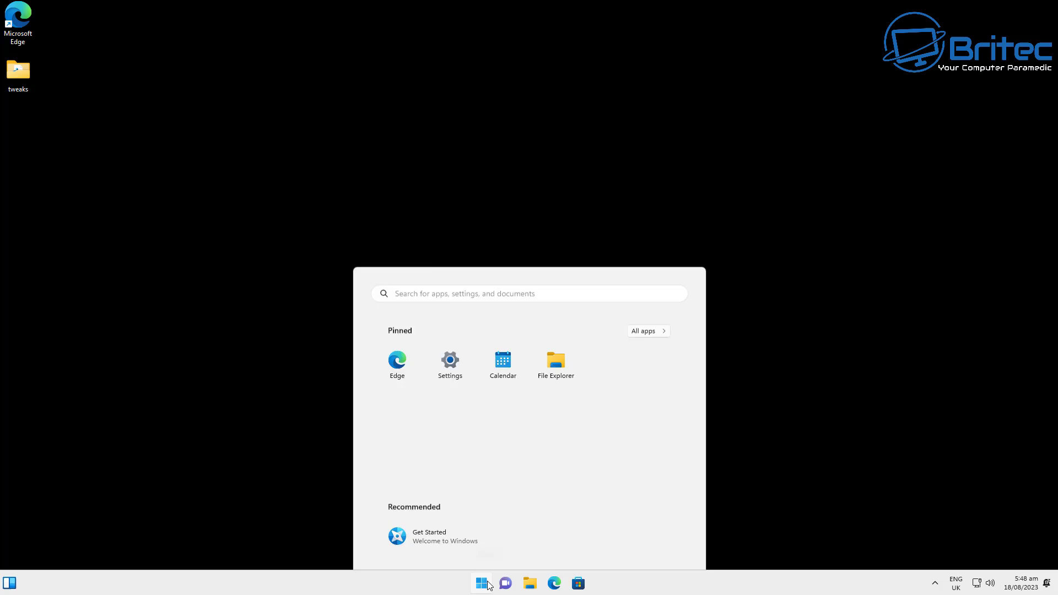
Step: Launch Settings, view System > Notifications, then go to Privacy & security
left_click(444, 267)
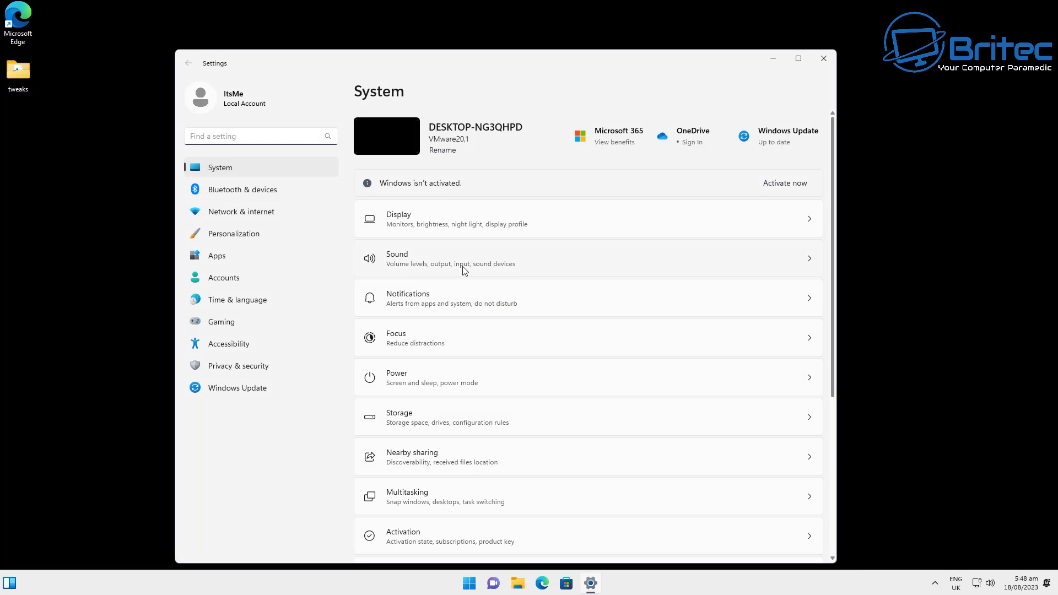
left_click(466, 294)
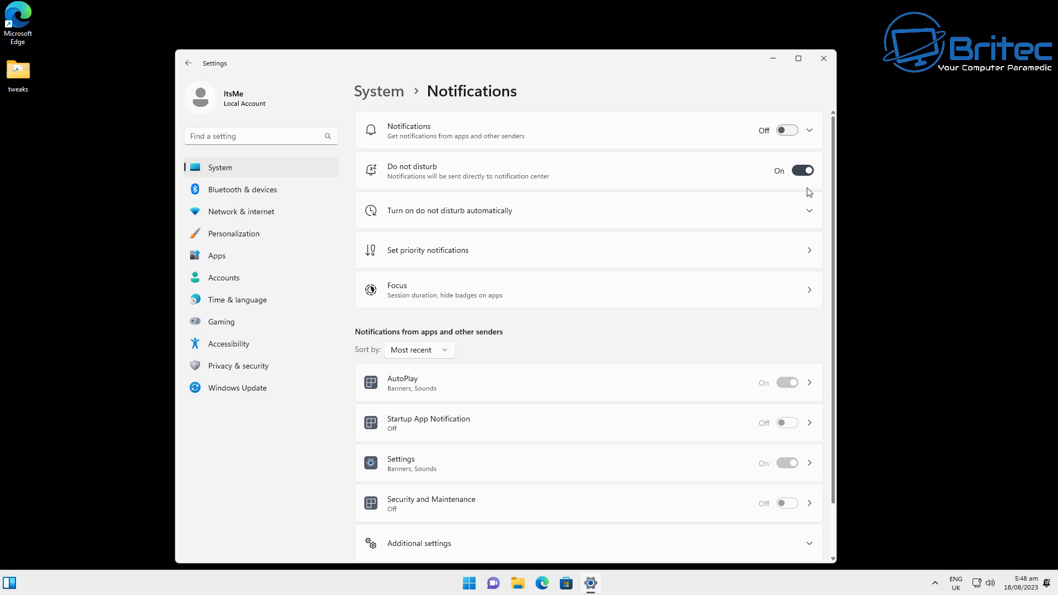
left_click(190, 64)
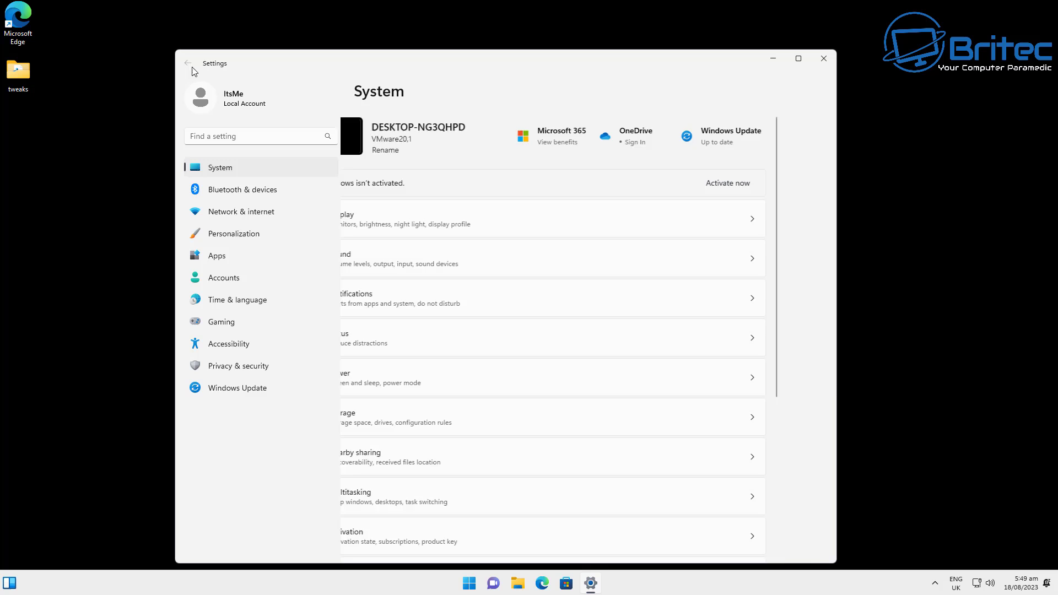
scroll(520, 447, "down", 4)
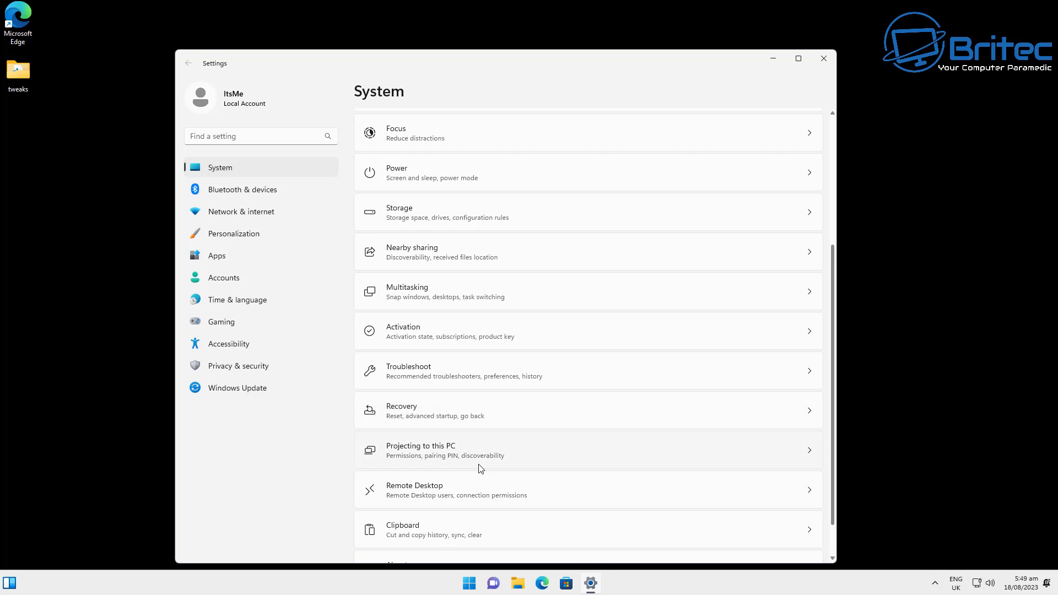
scroll(480, 469, "down", 1)
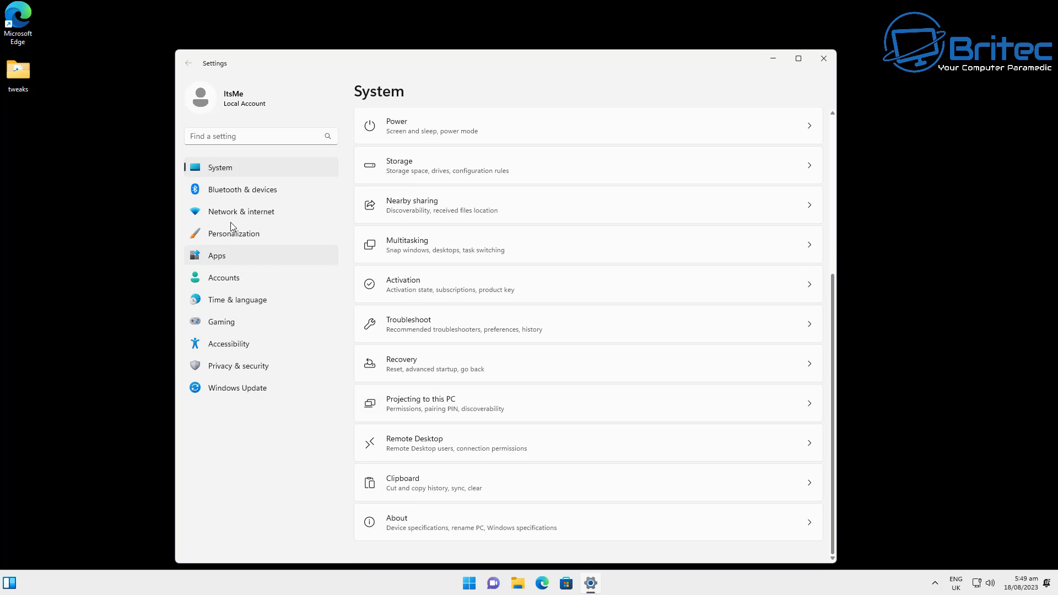
left_click(235, 372)
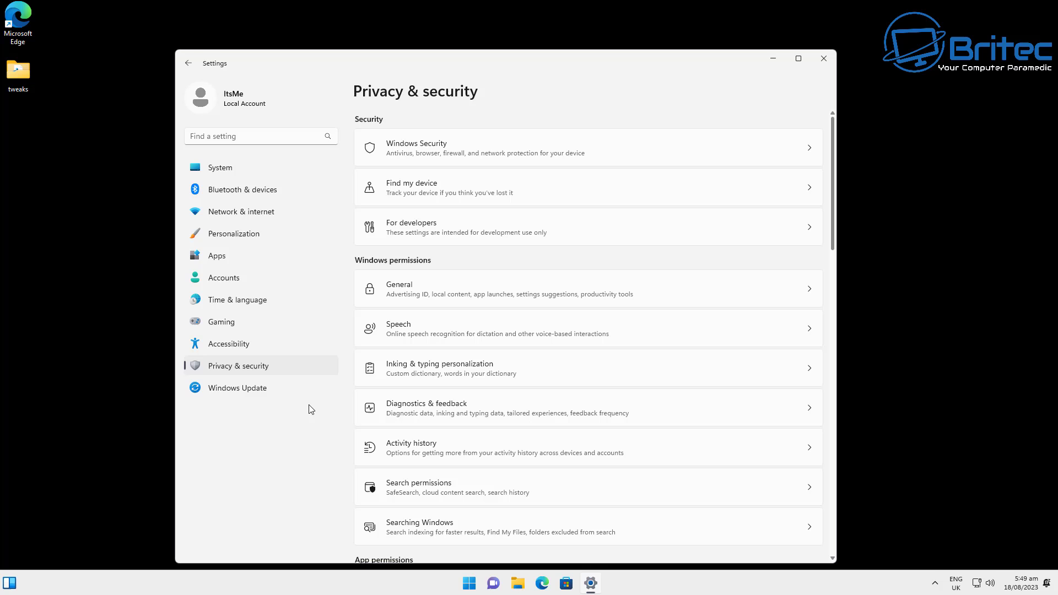
Step: Check that Speech and Location privacy access are off
left_click(488, 331)
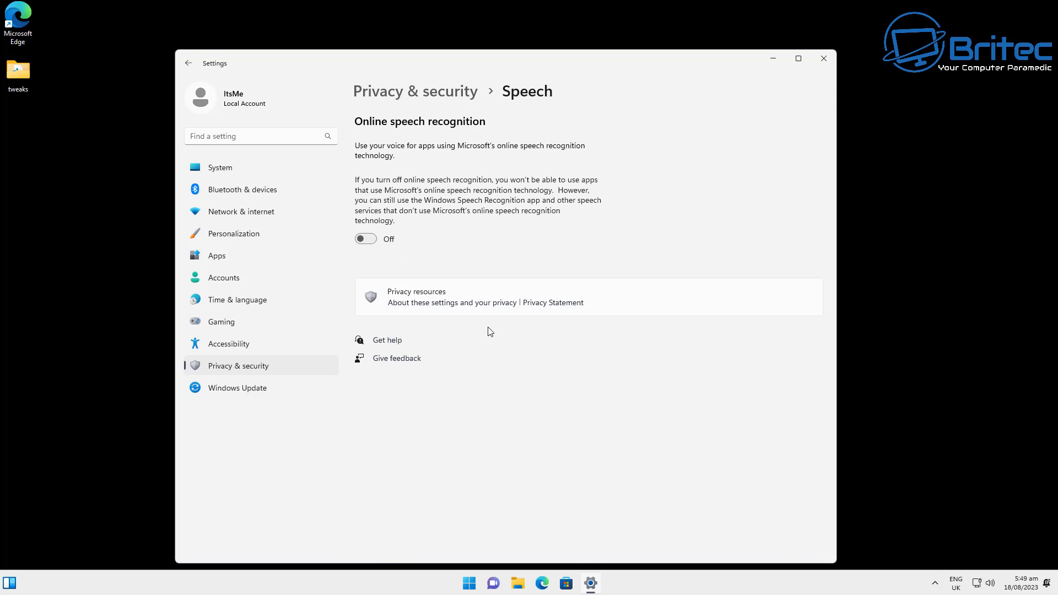
left_click(188, 63)
scroll(520, 441, "down", 1)
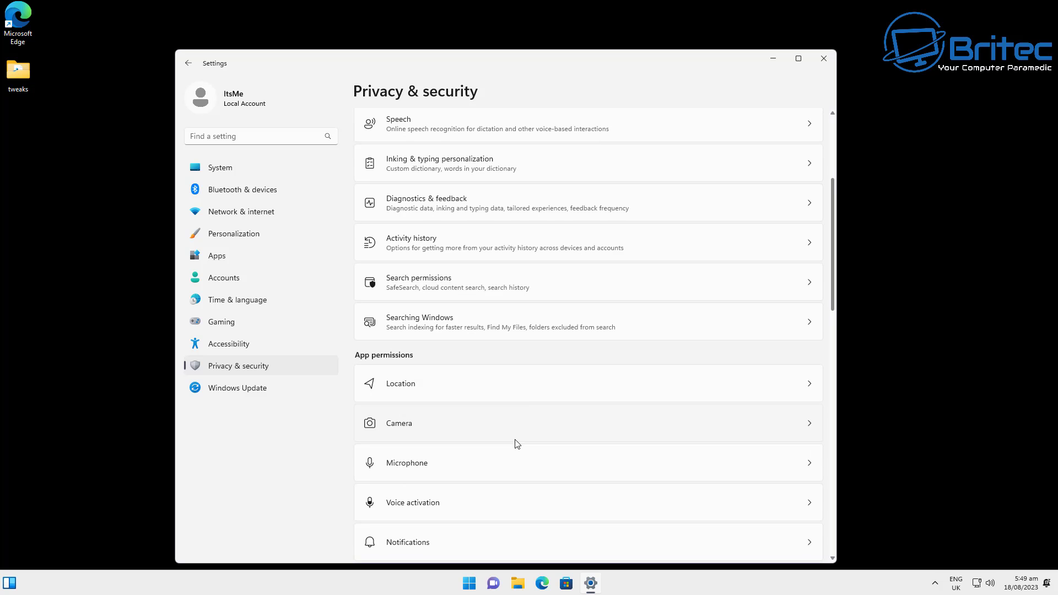
left_click(514, 389)
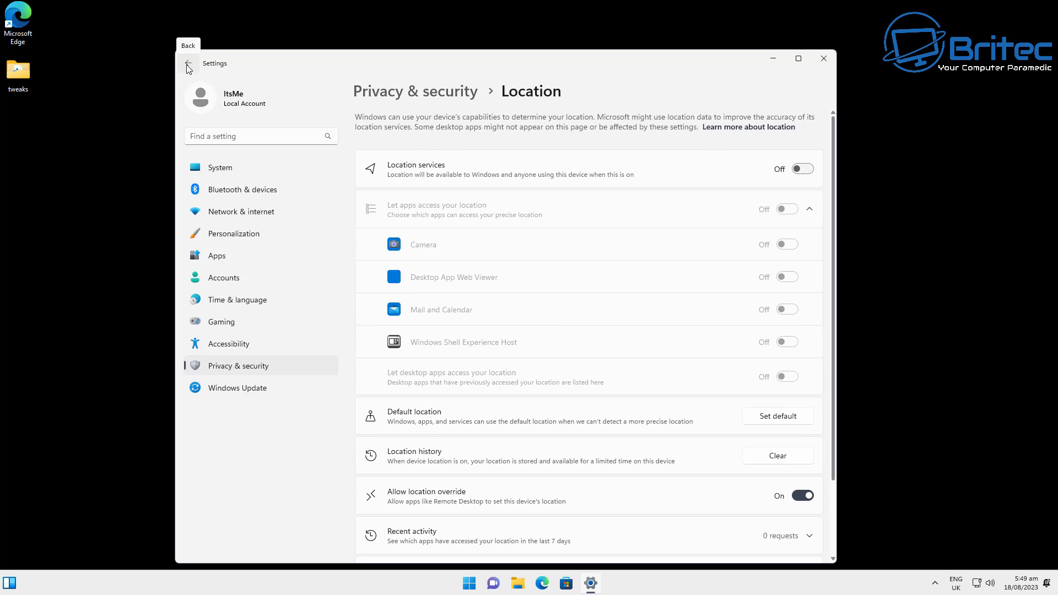
left_click(188, 65)
scroll(551, 423, "down", 10)
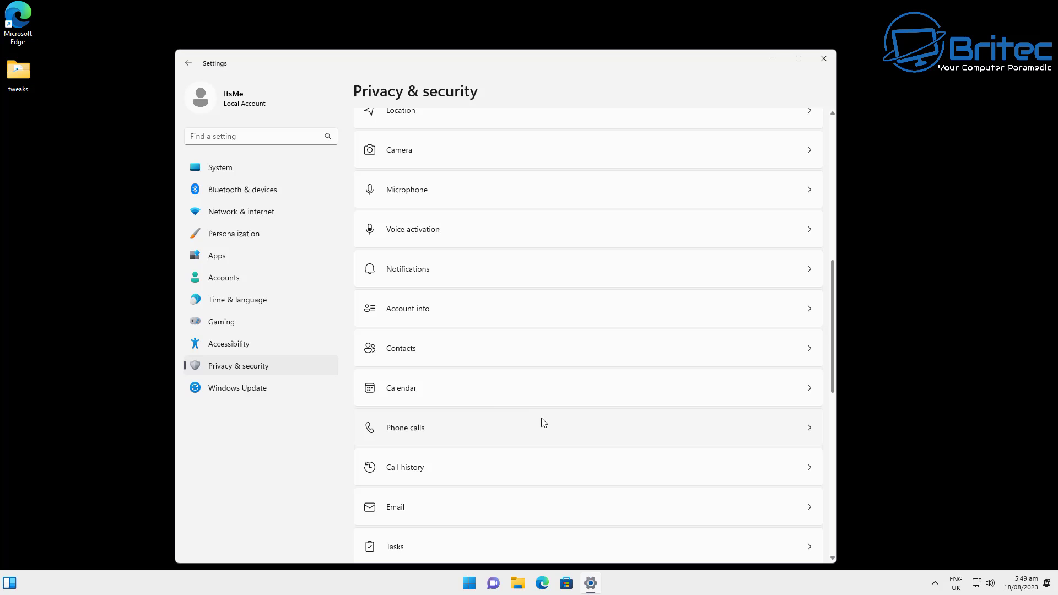
Step: Check that Call history and Videos library access are off, then close Settings
left_click(485, 467)
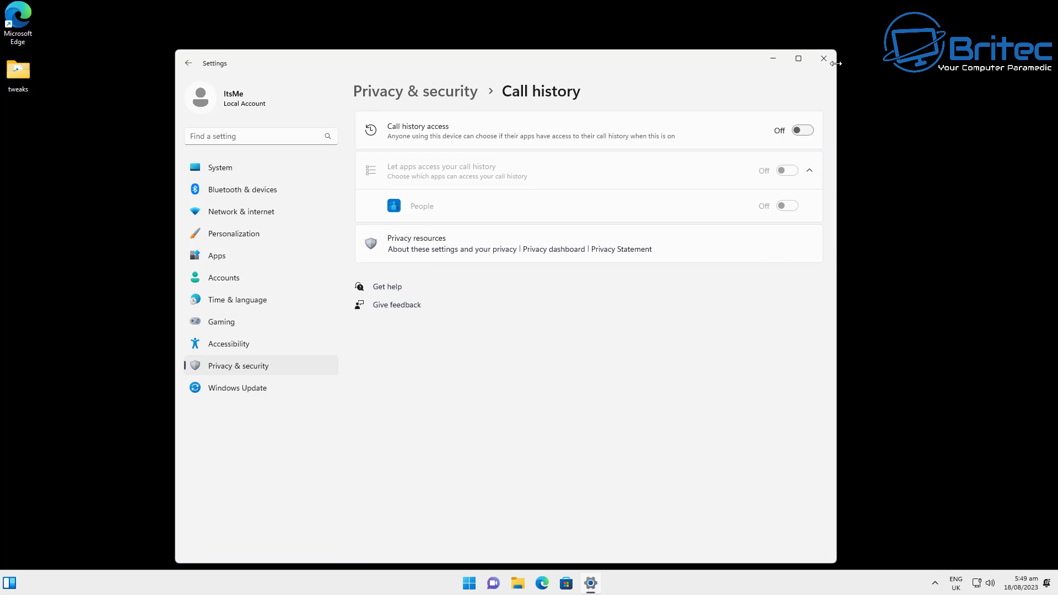
left_click(251, 365)
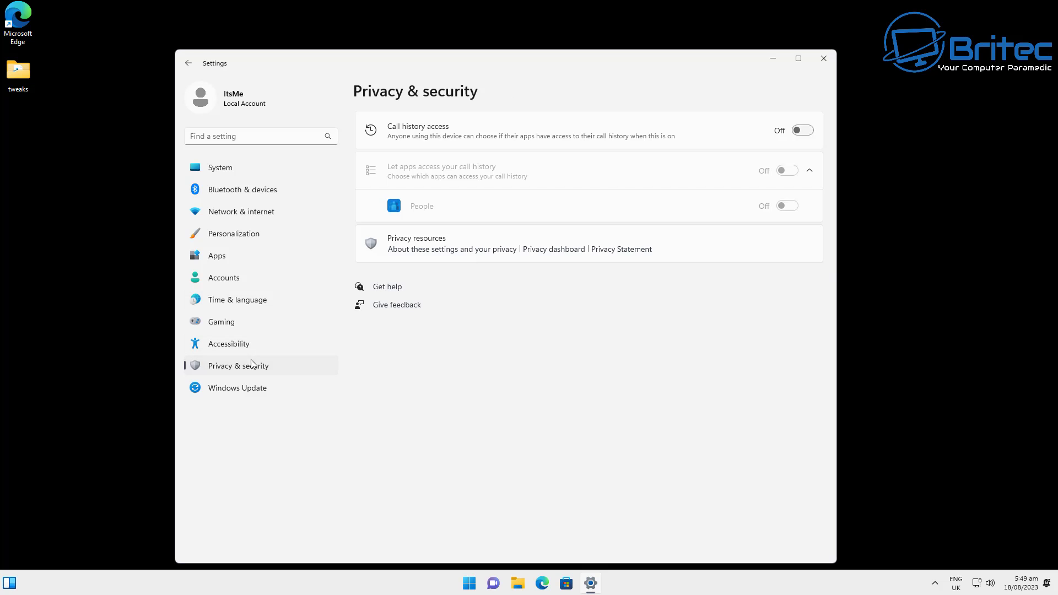
scroll(524, 434, "down", 15)
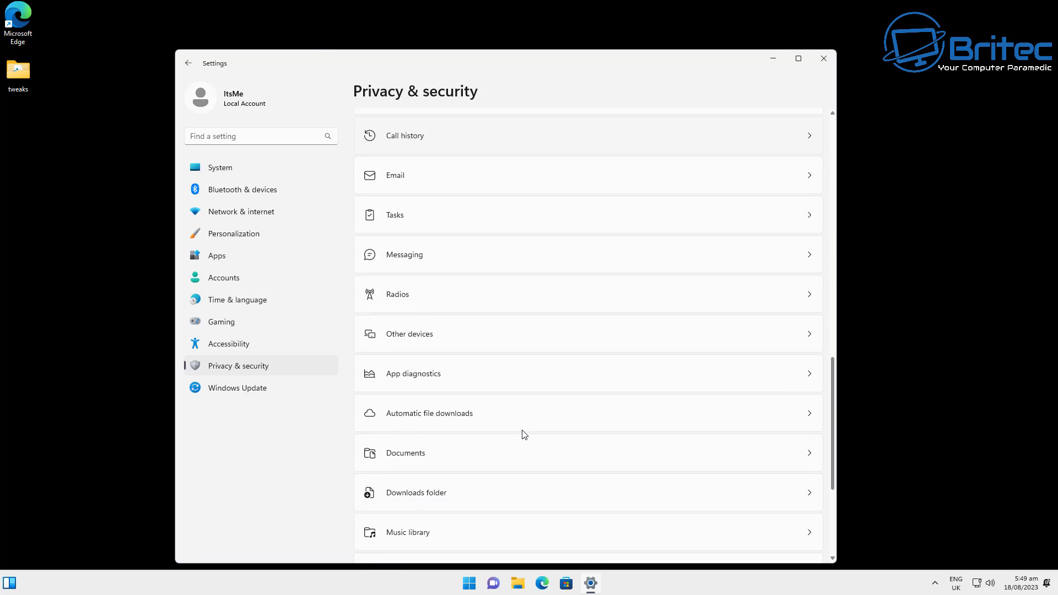
scroll(524, 434, "down", 4)
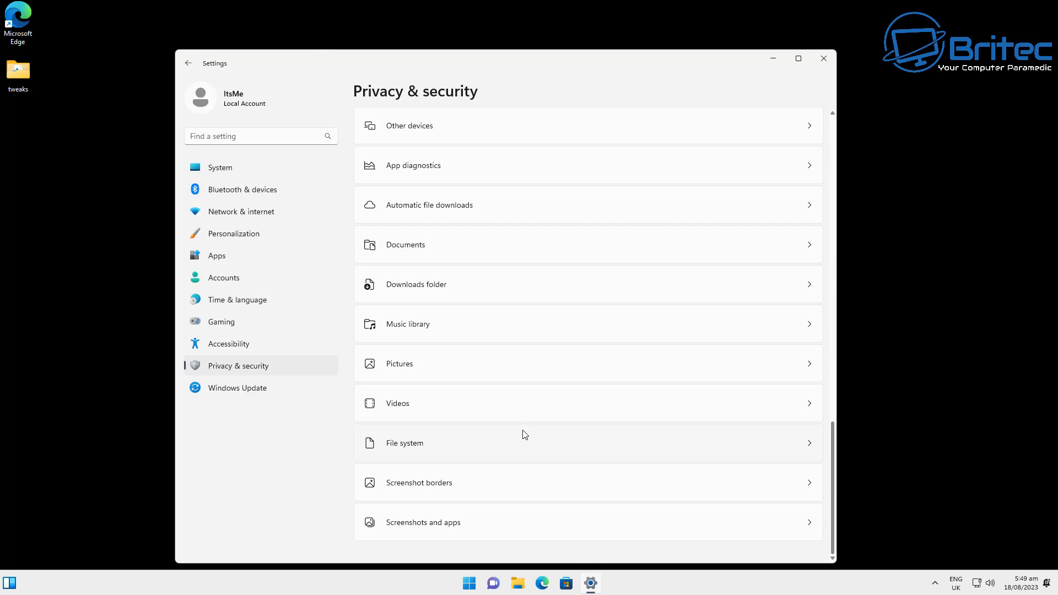
left_click(464, 411)
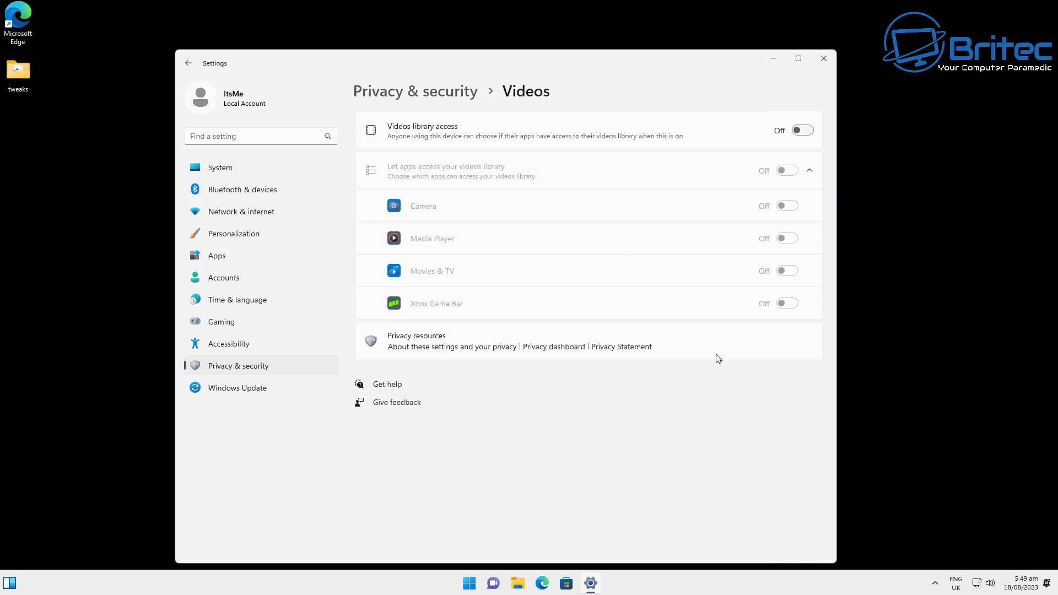
left_click(187, 63)
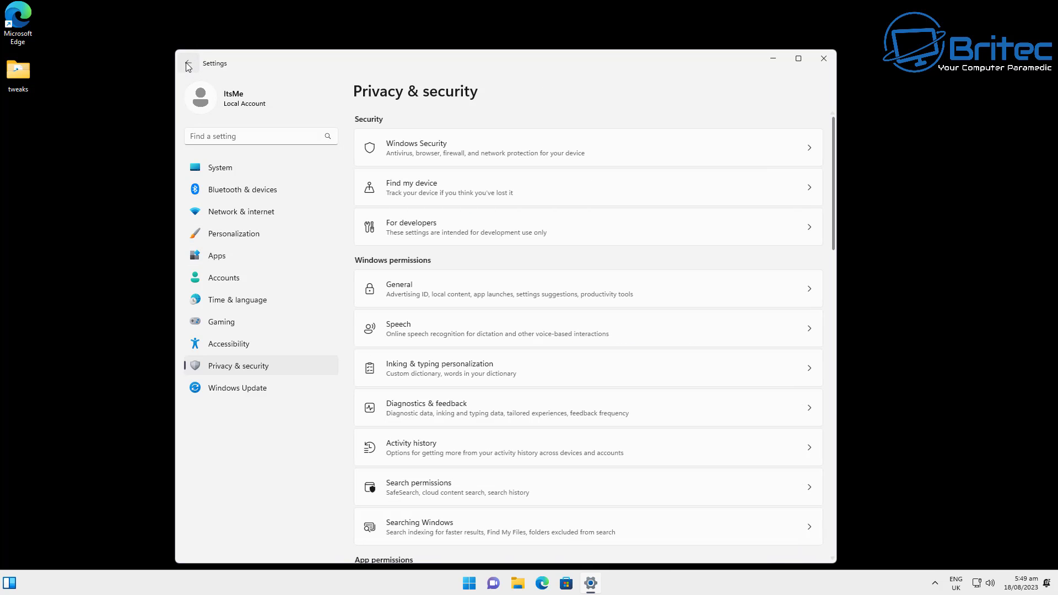
left_click(824, 59)
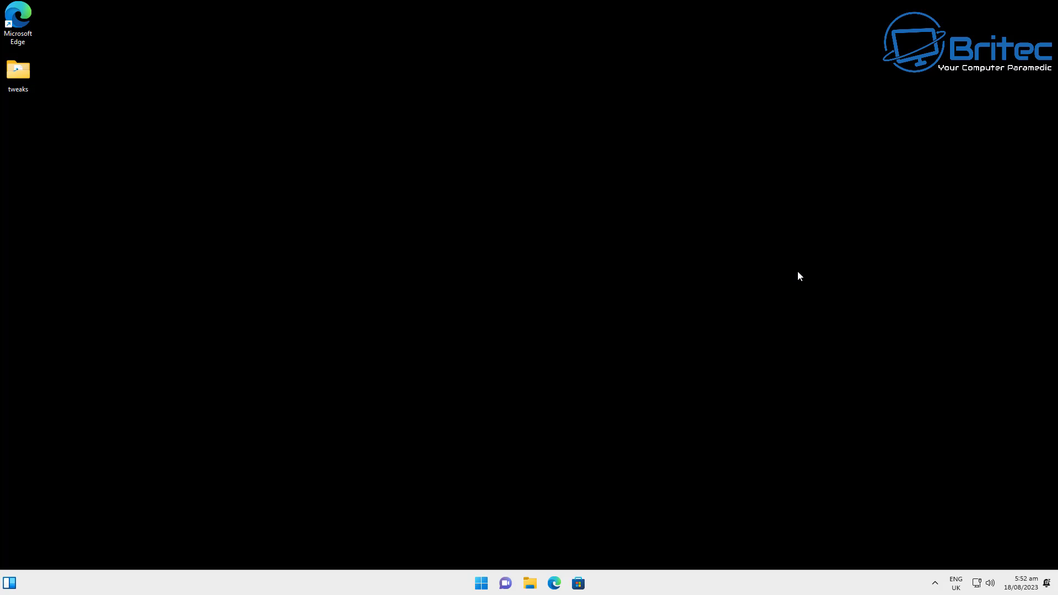
right_click(481, 588)
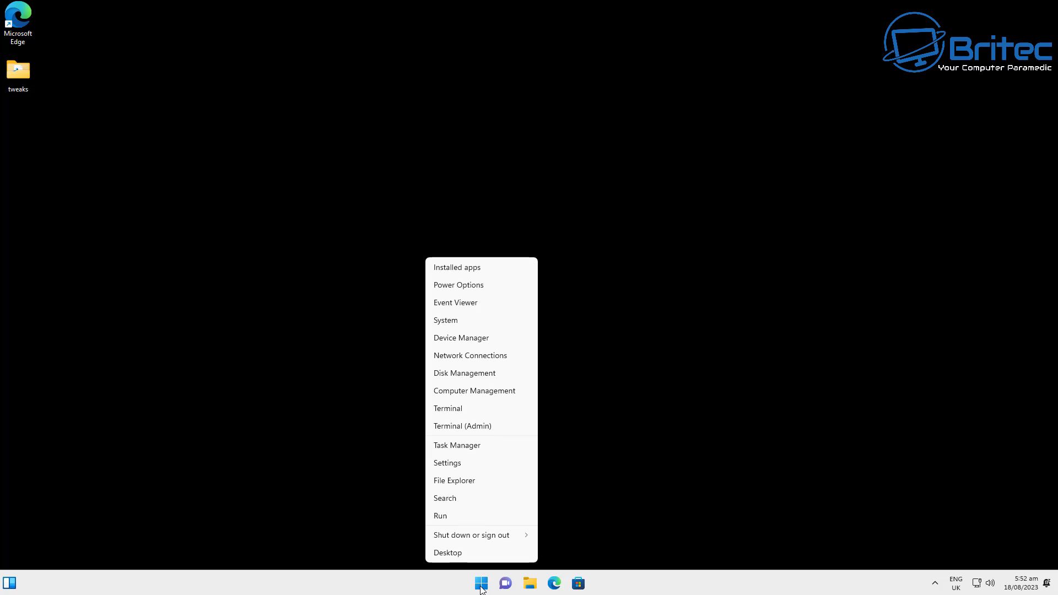
left_click(498, 431)
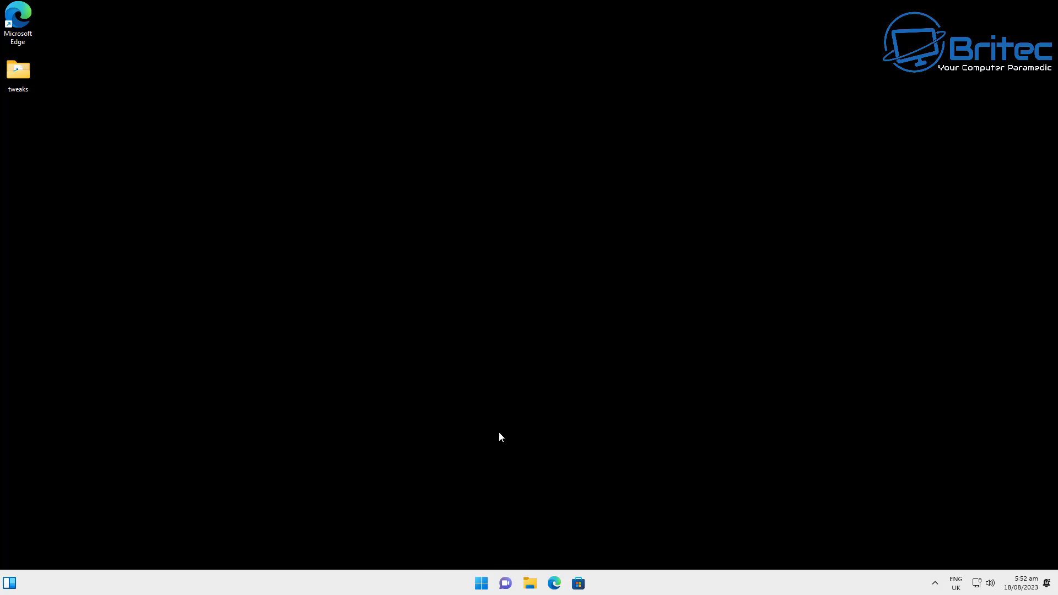
left_click_drag(378, 106, 458, 100)
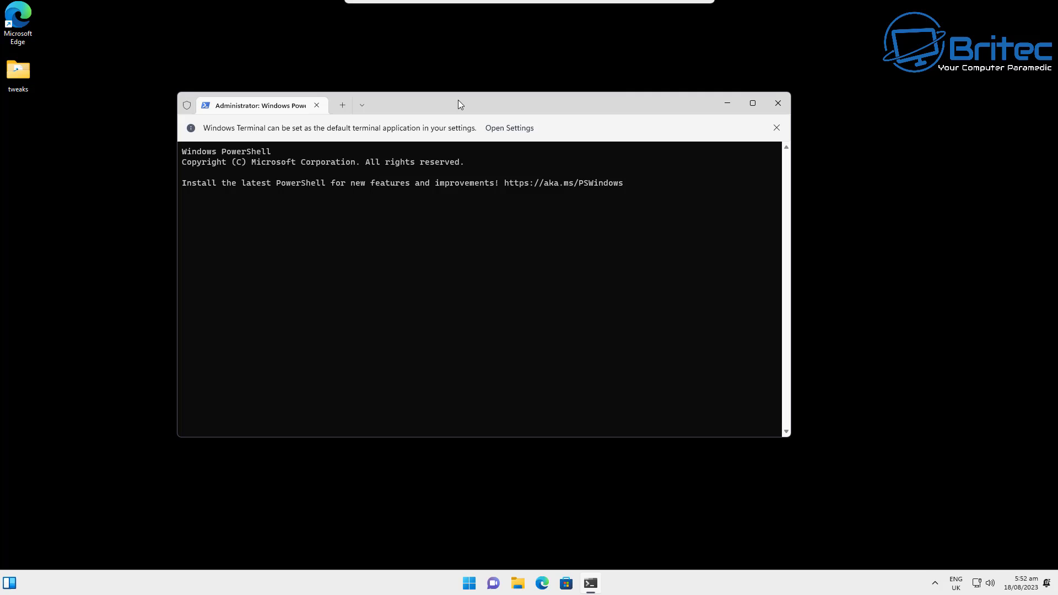
type("iwr -useb https://christitus.com/win | iex")
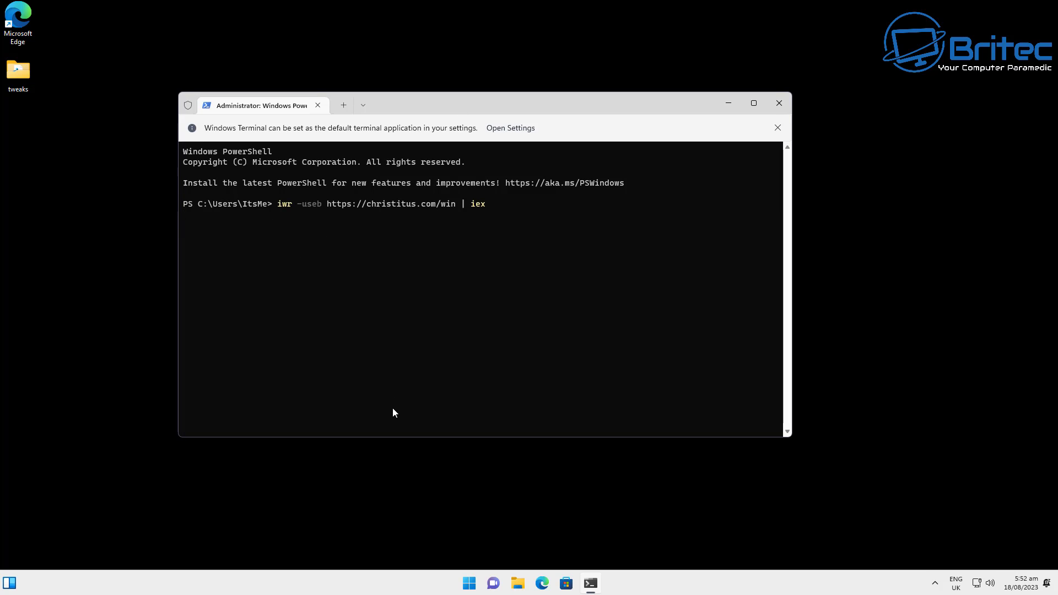
key("Return")
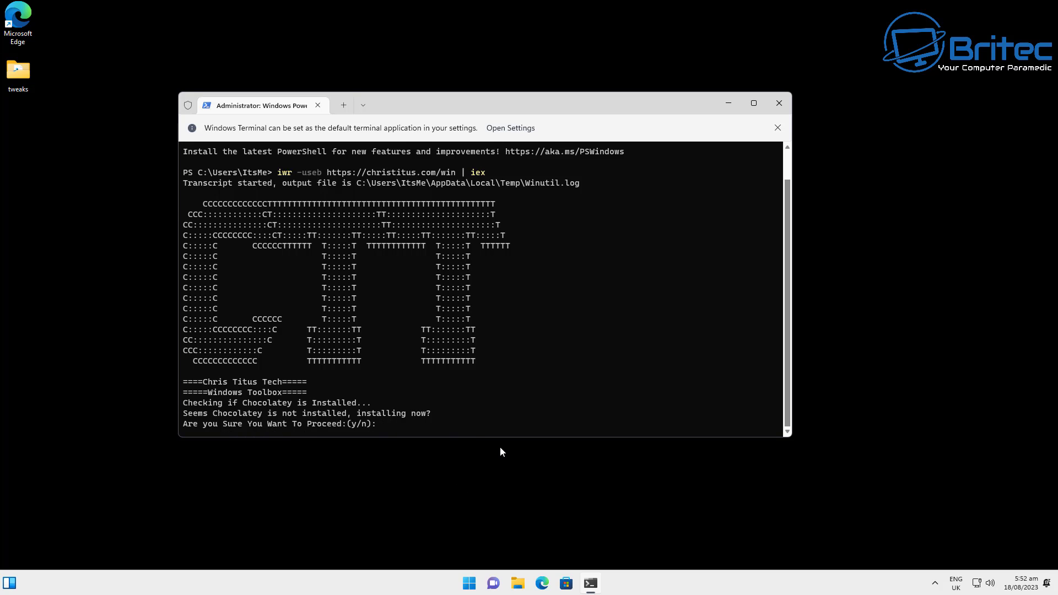
type("y")
key("Return")
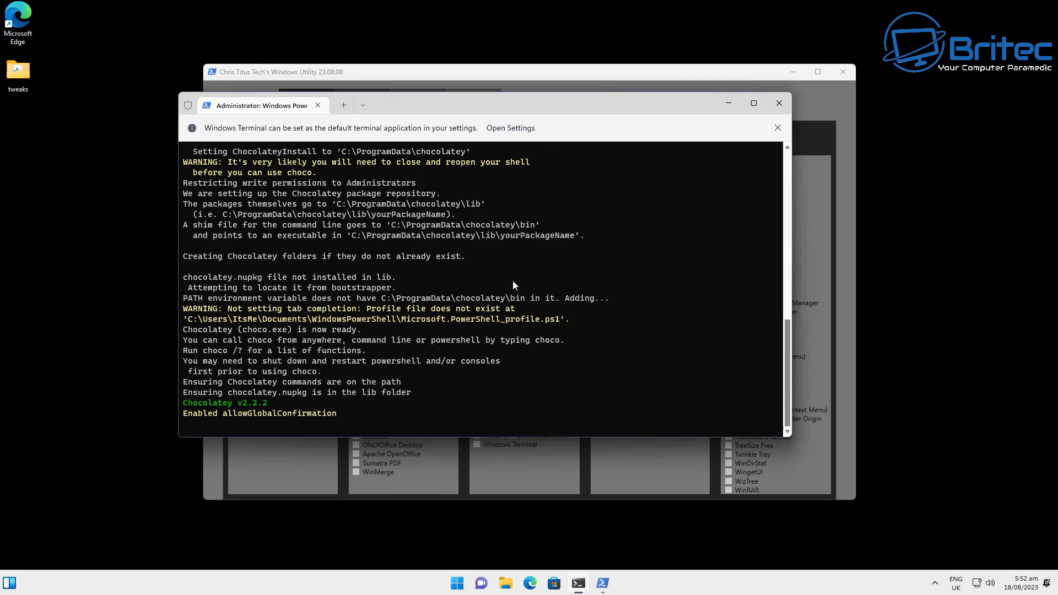
Step: Install Google Chrome via Install Selection and acknowledge the Installs are Finished message
left_click(728, 105)
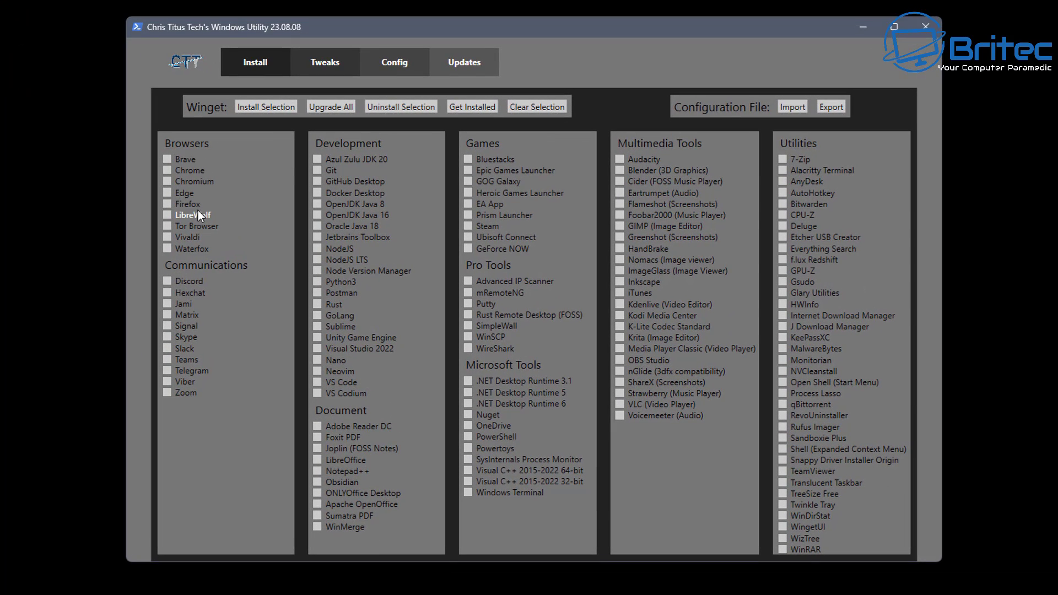
left_click(166, 170)
left_click(249, 110)
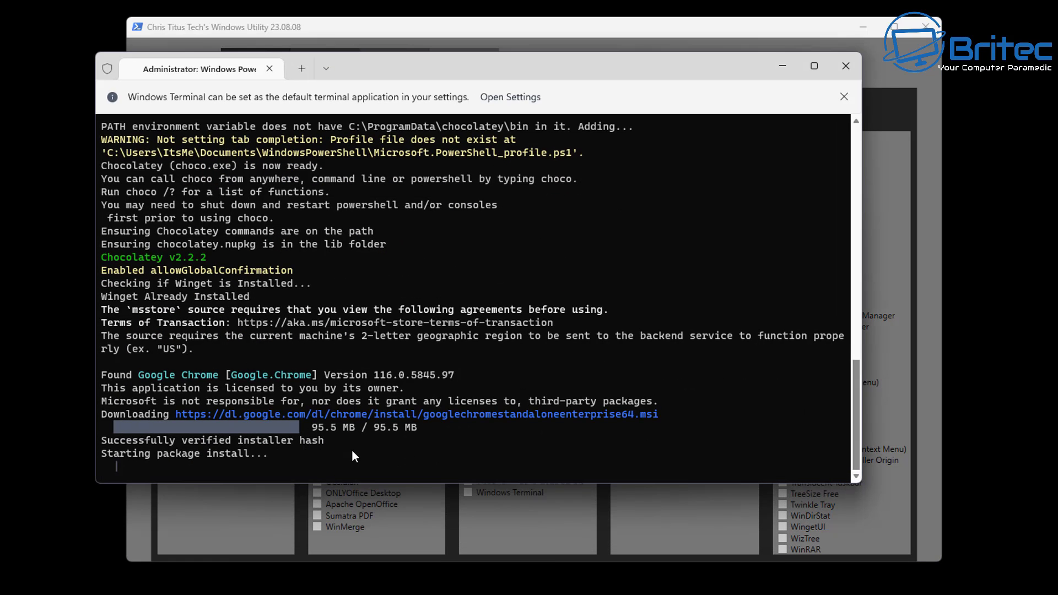
left_click_drag(401, 67, 442, 78)
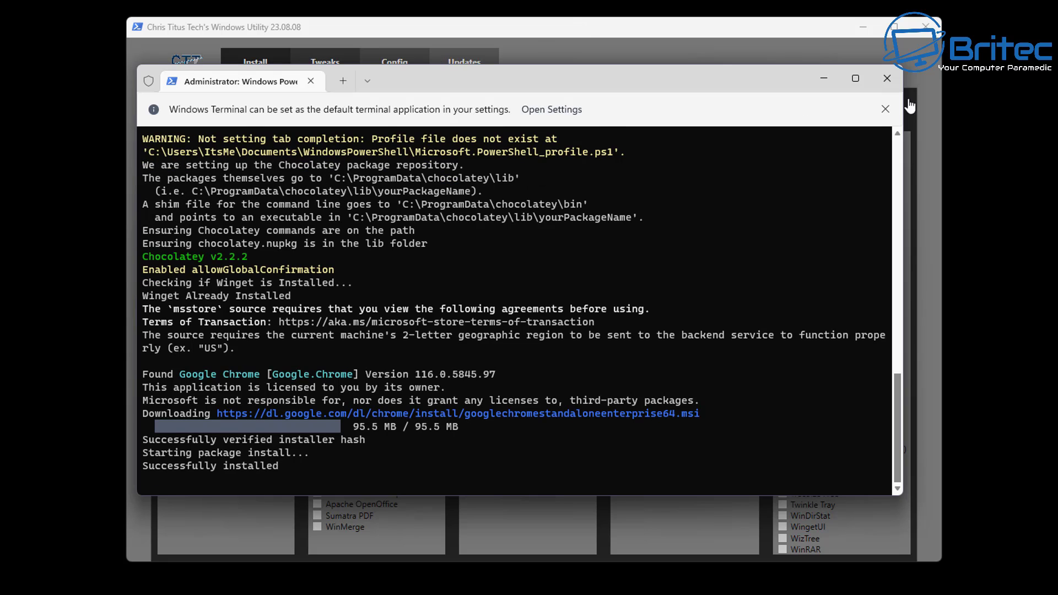
left_click(819, 74)
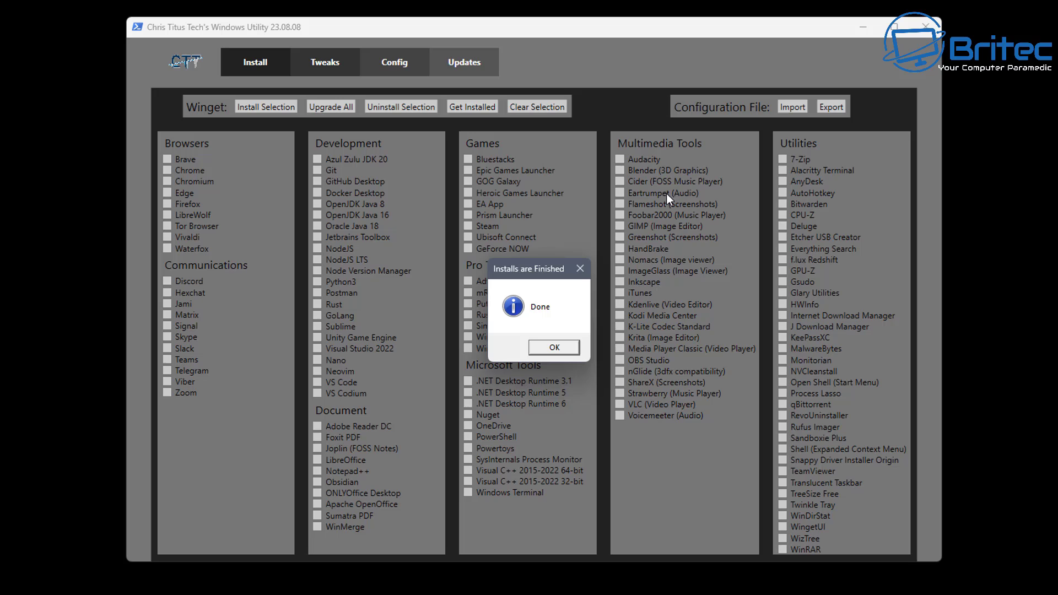
left_click(543, 349)
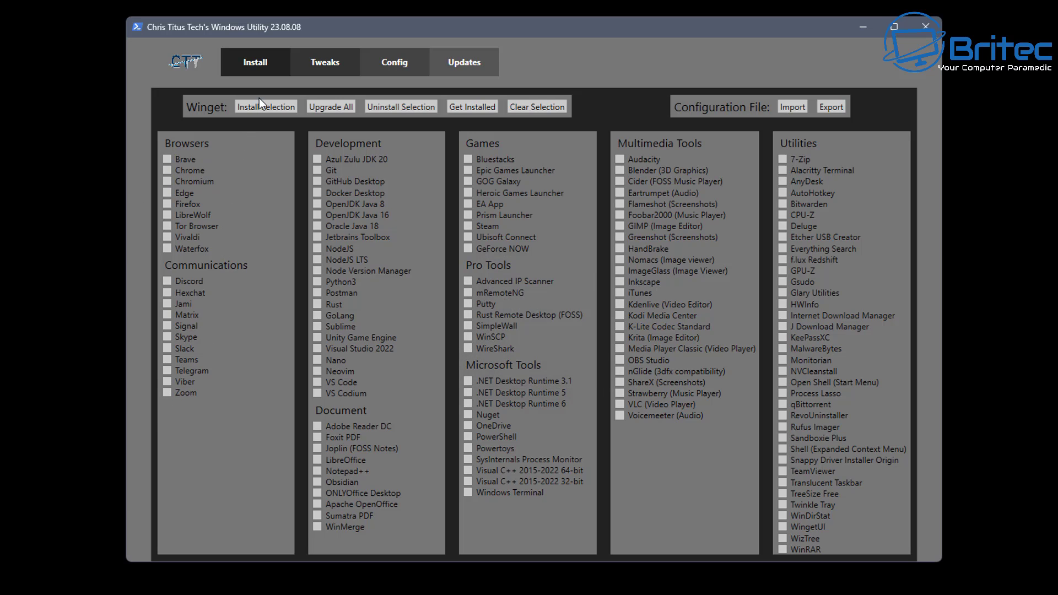
Step: Tick all twelve Essential Tweaks, from Run OO Shutup through Set Services to Manual
left_click(317, 60)
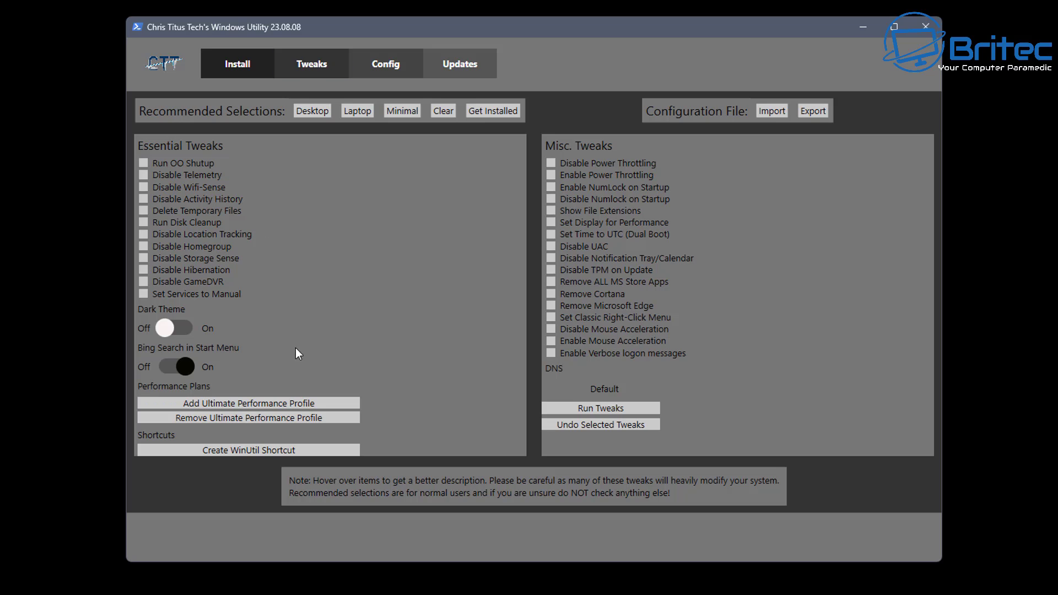
left_click(143, 163)
left_click(142, 175)
left_click(142, 188)
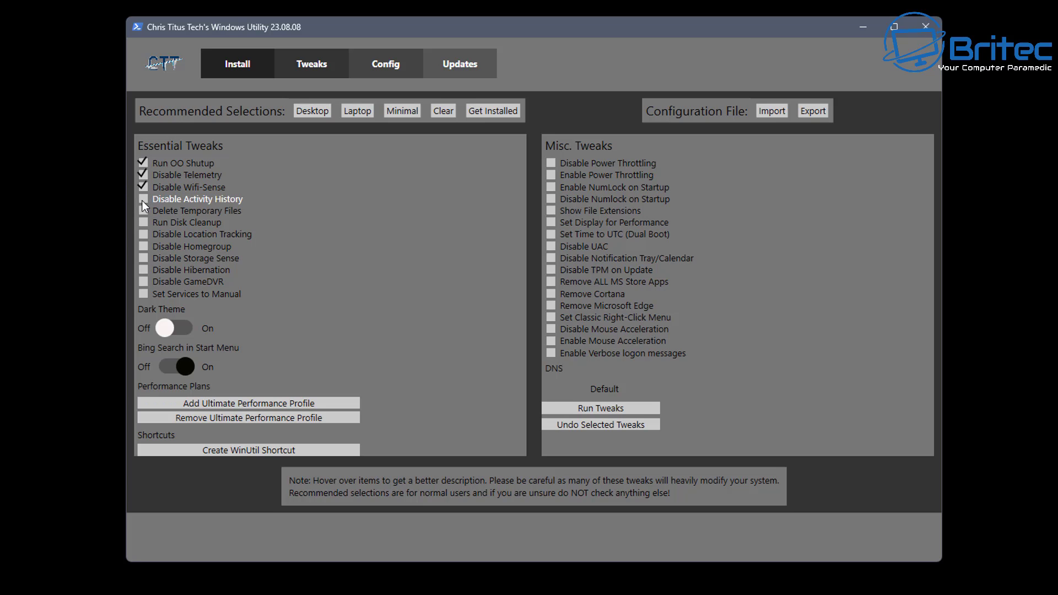
left_click(142, 199)
left_click(142, 211)
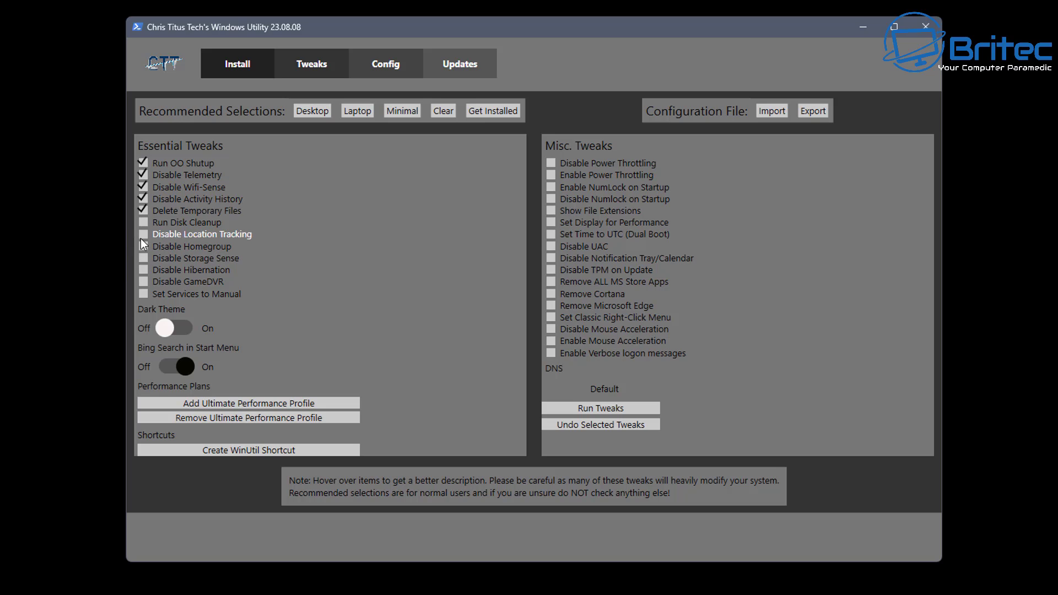
left_click(142, 223)
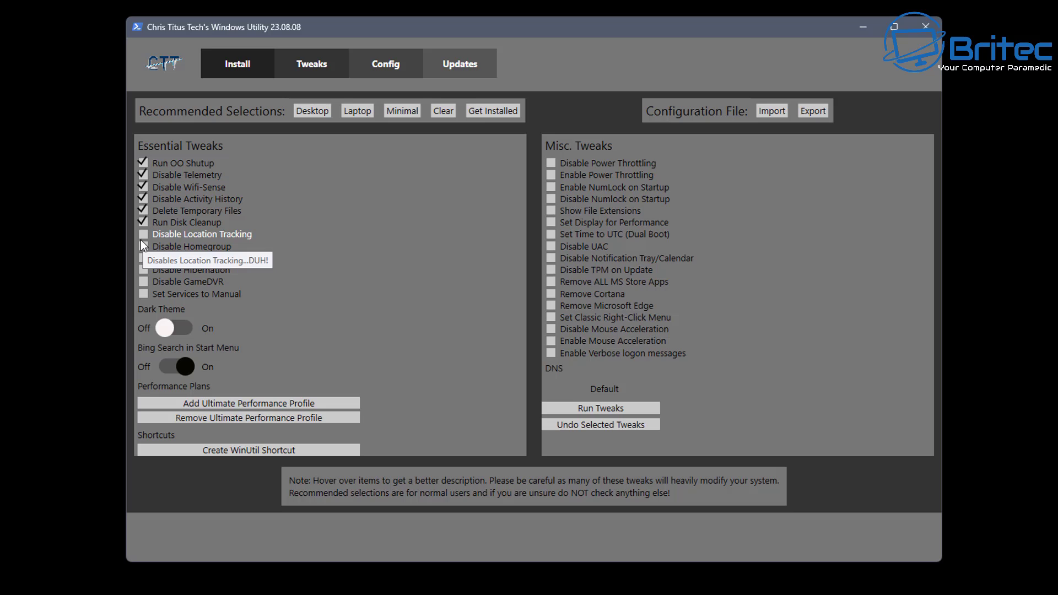
left_click(141, 236)
left_click(142, 248)
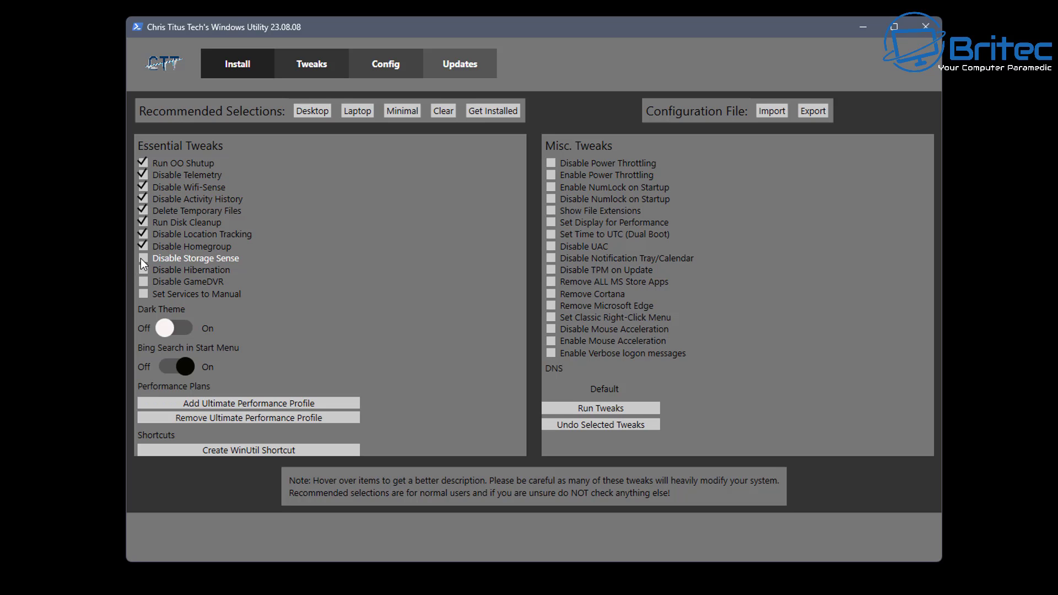
left_click(141, 259)
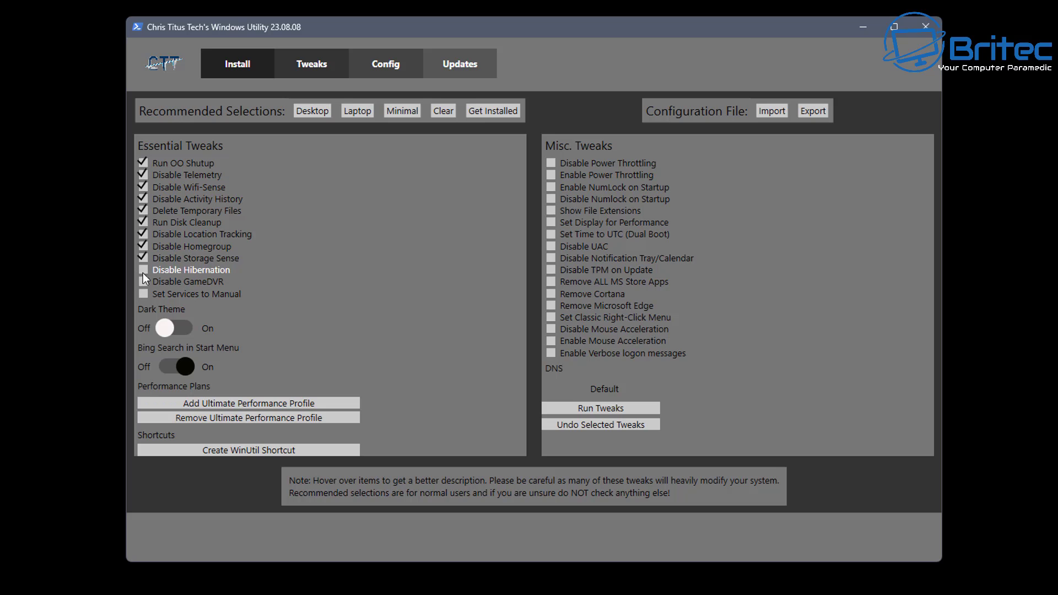
left_click(143, 271)
left_click(140, 282)
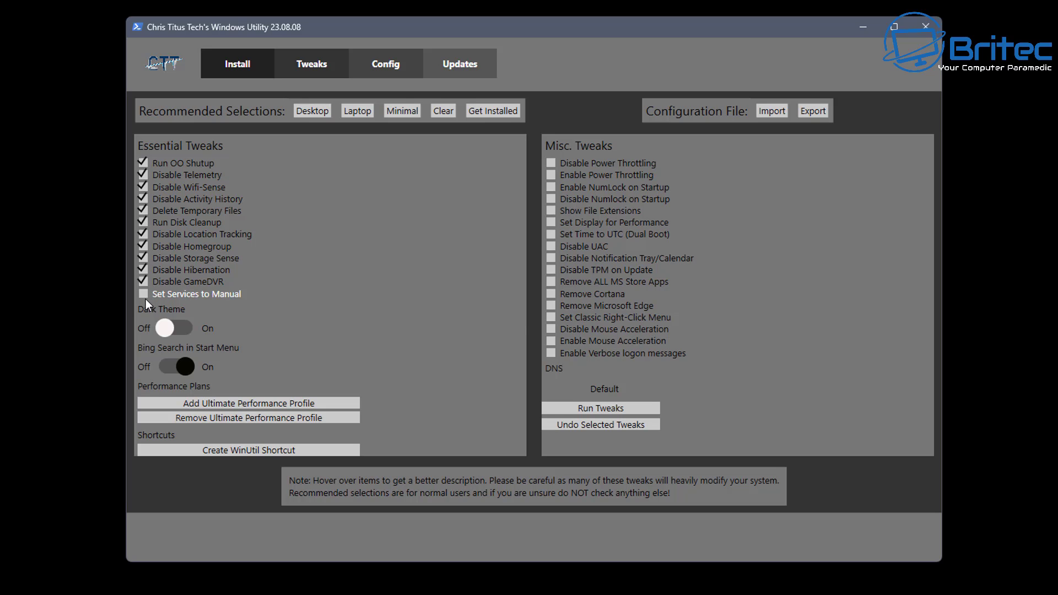
left_click(141, 293)
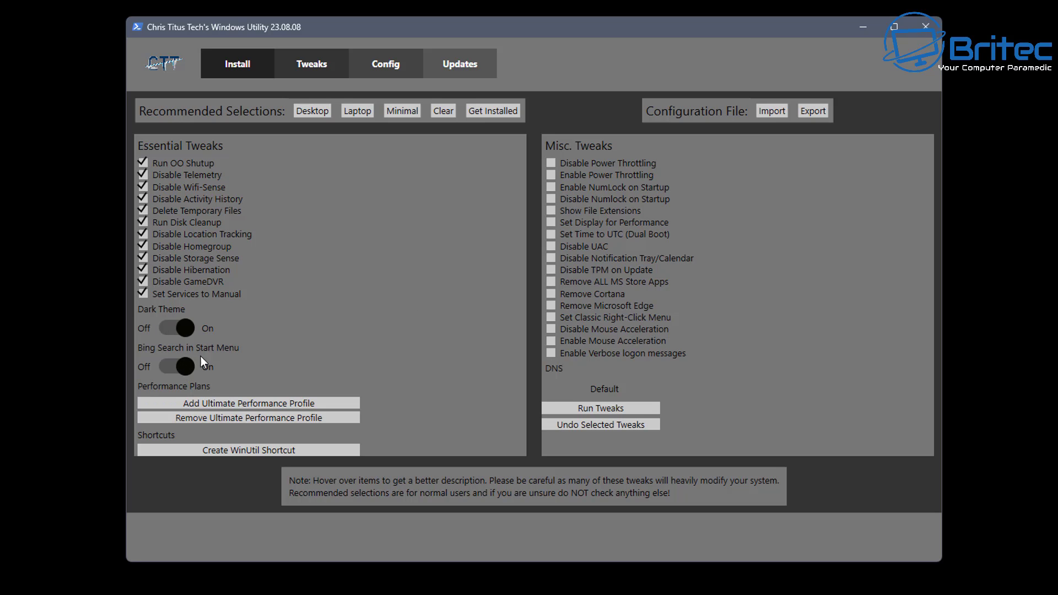
Step: Leave Dark Theme on and tick Disable Power Throttling in Misc. Tweaks
left_click(190, 328)
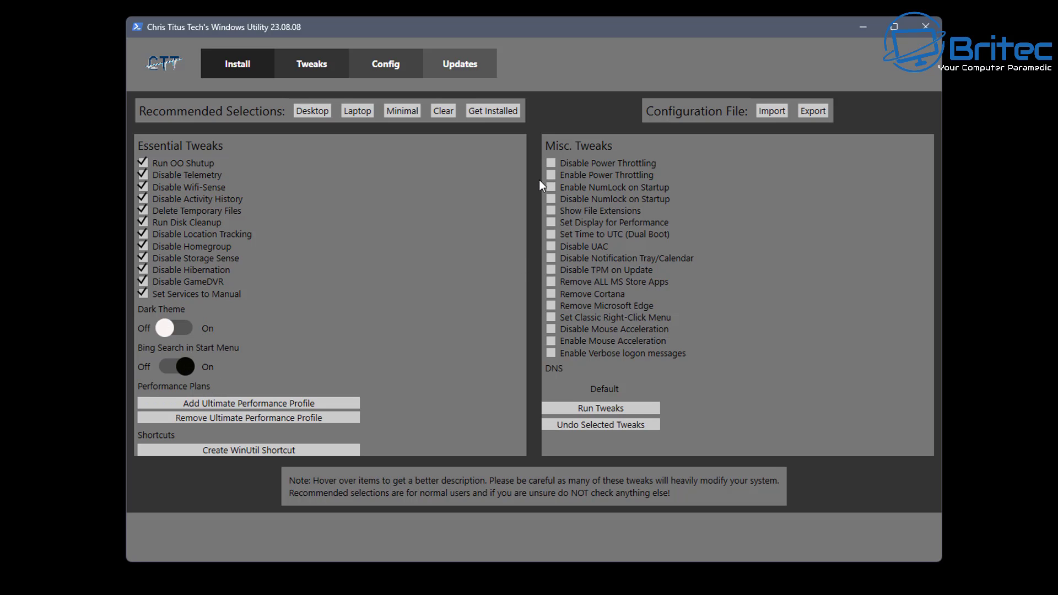
mouse_move(556, 172)
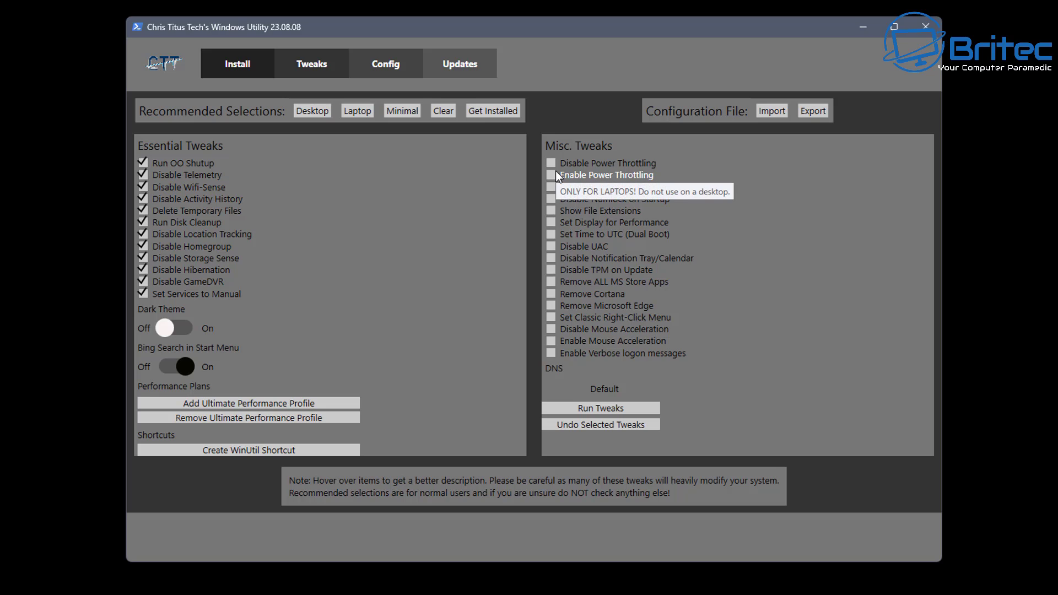
left_click(166, 326)
mouse_move(632, 175)
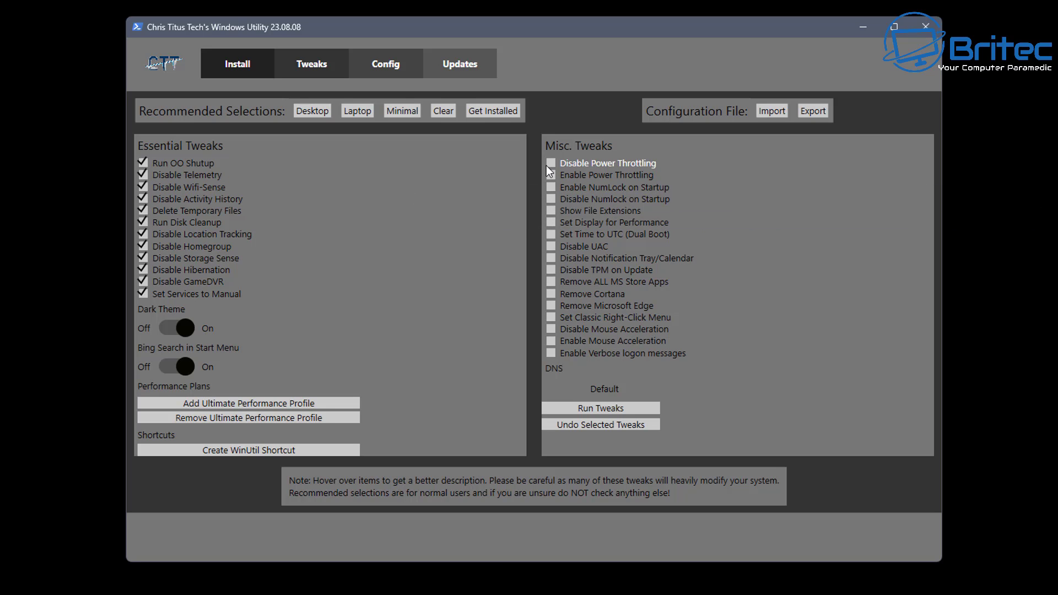
mouse_move(547, 168)
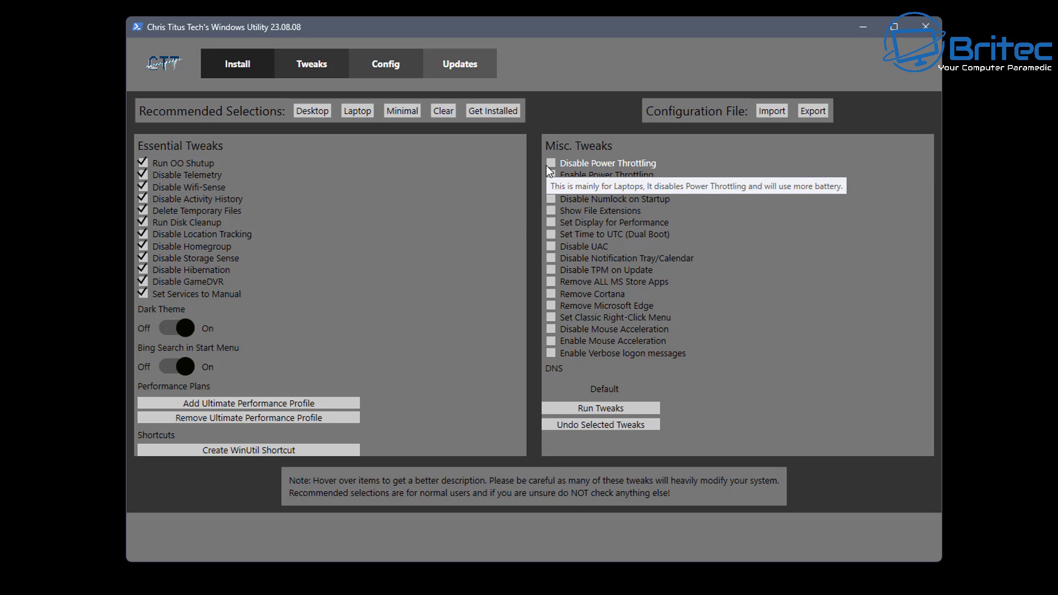
left_click(549, 164)
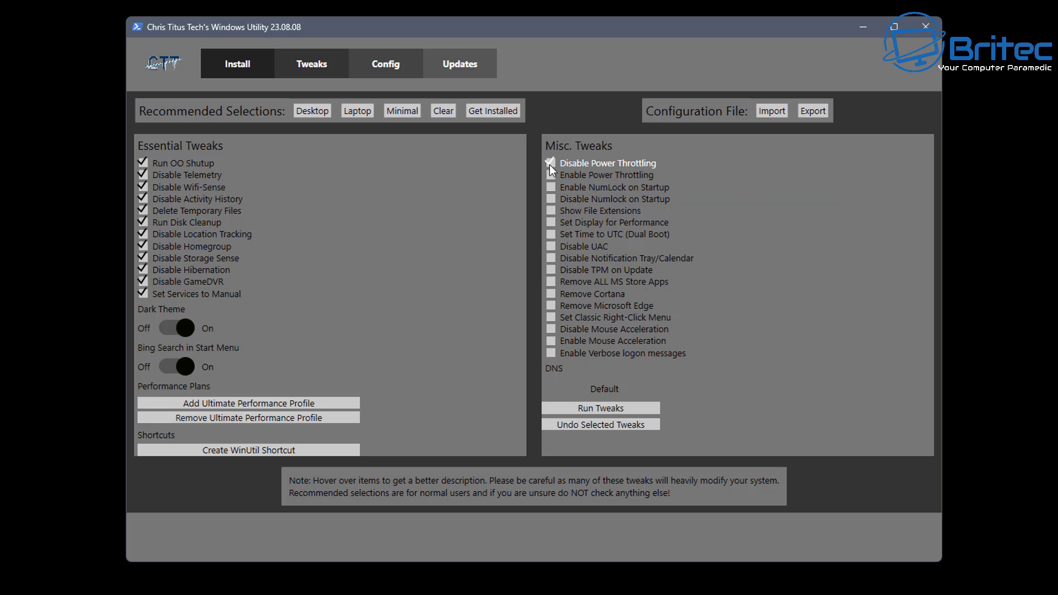
Step: Try the Laptop, Minimal and Clear presets, settling on the Desktop recommended tweak set
left_click(304, 115)
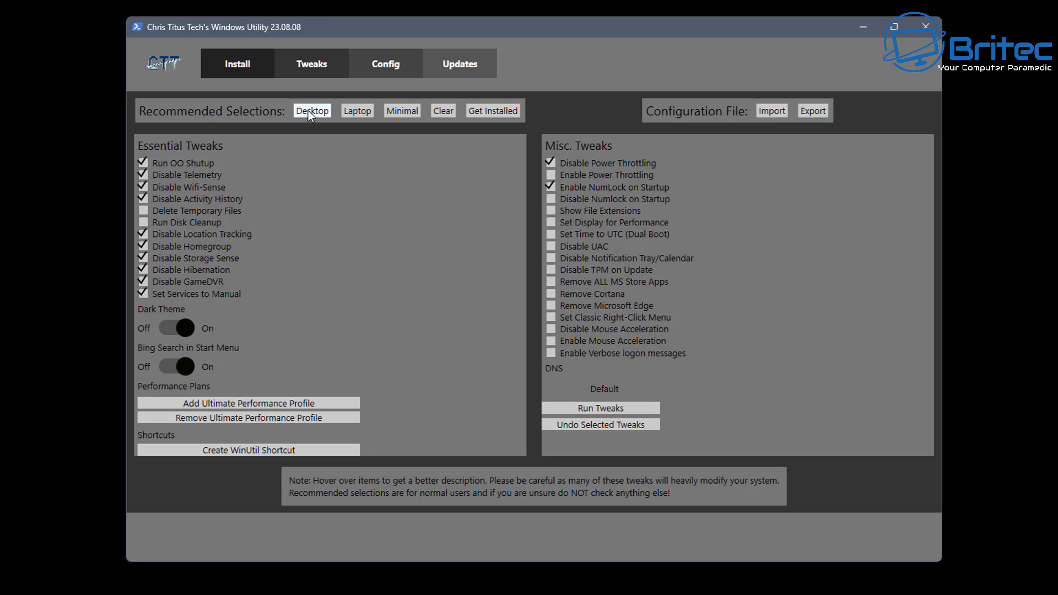
left_click(353, 111)
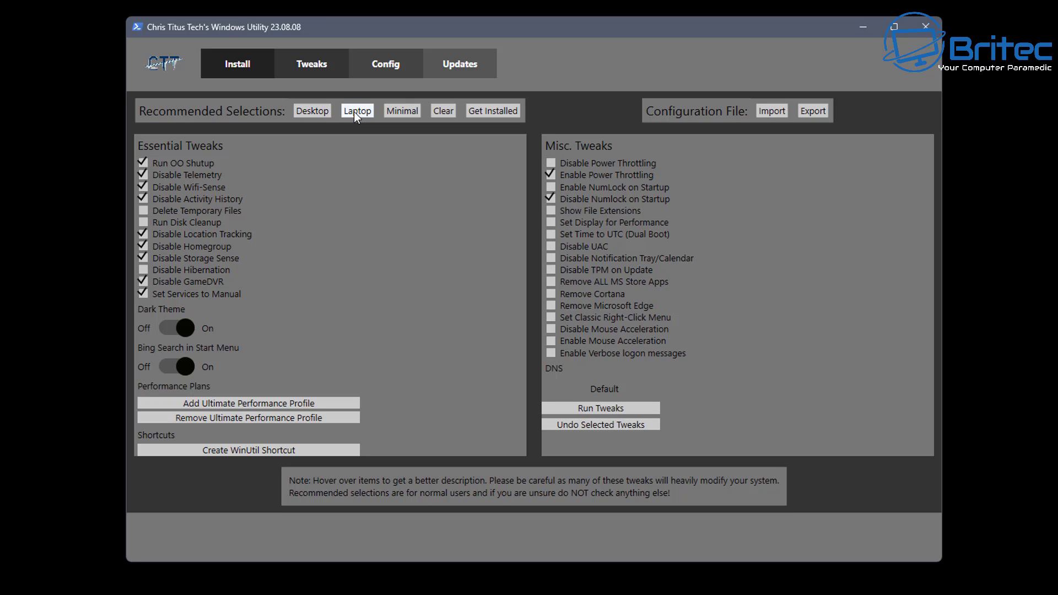
left_click(395, 111)
left_click(438, 114)
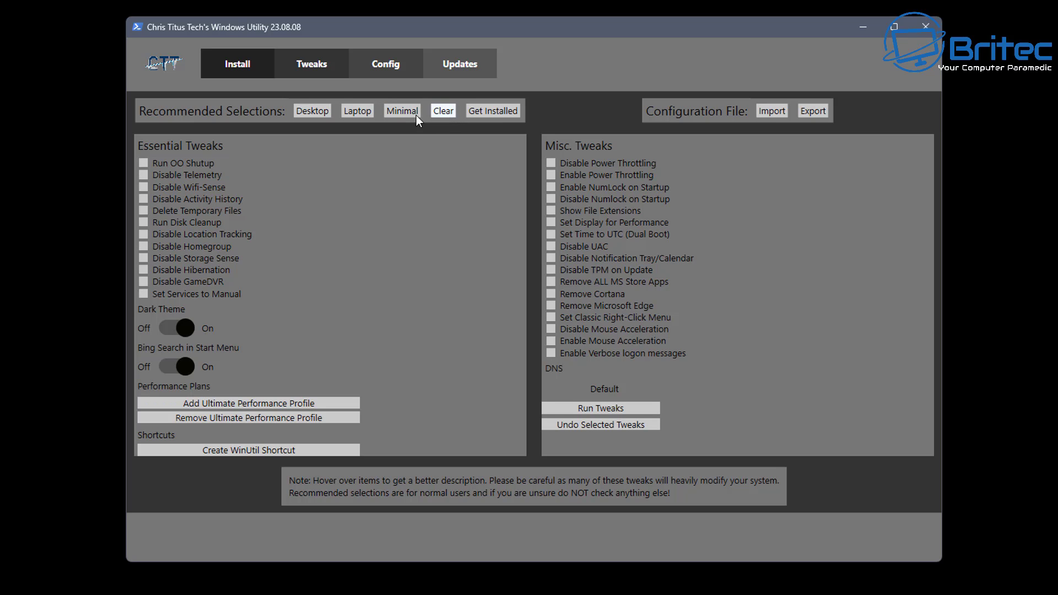
left_click(322, 115)
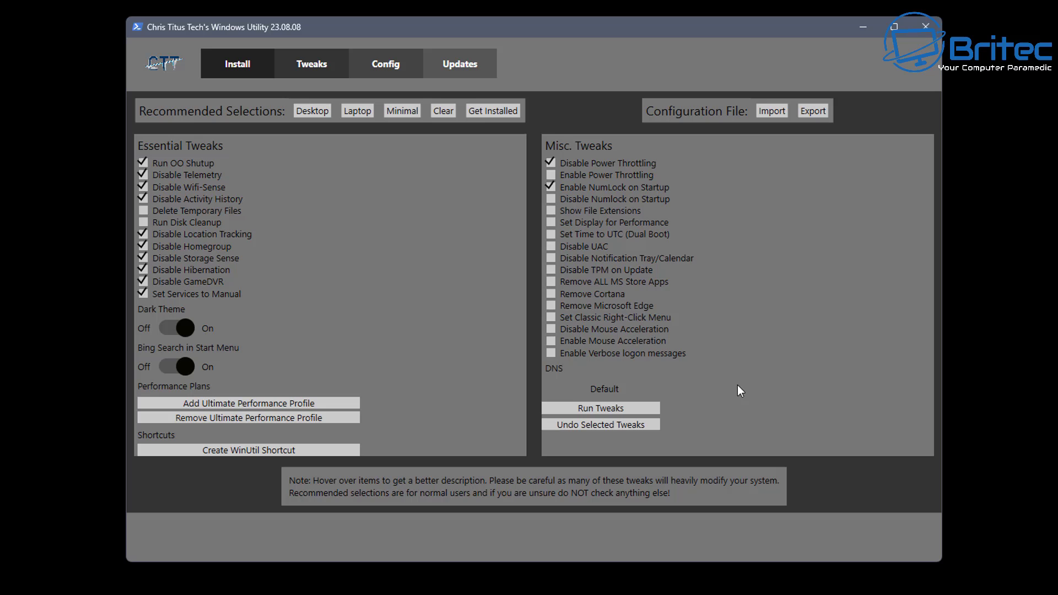
Step: Add Show File Extensions, Remove ALL MS Store Apps, Remove Cortana and Enable Mouse Acceleration, then run the tweaks
left_click(550, 340)
left_click(551, 293)
left_click(550, 281)
left_click(550, 210)
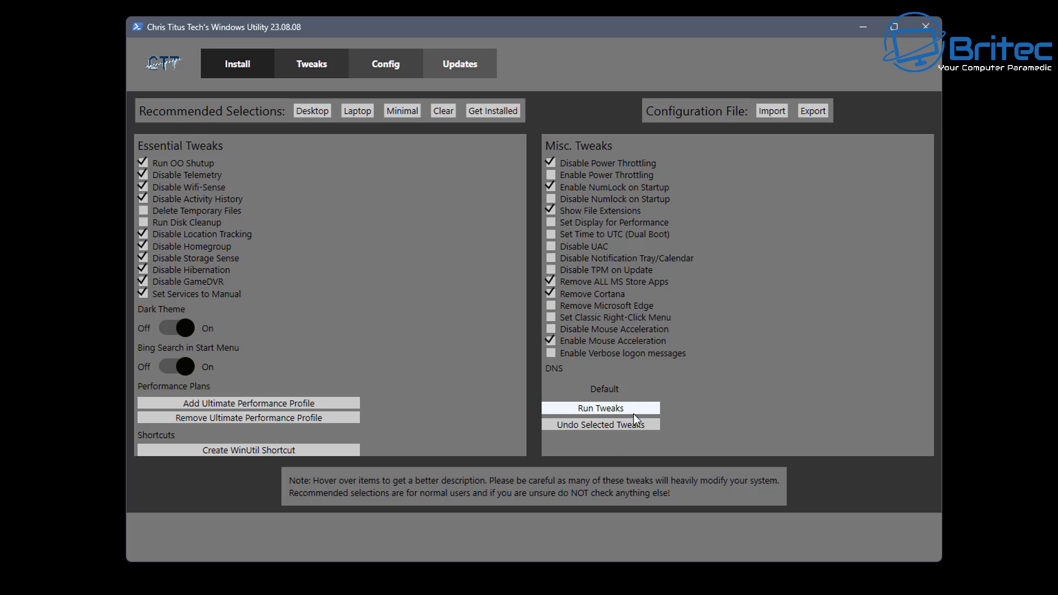
left_click(579, 570)
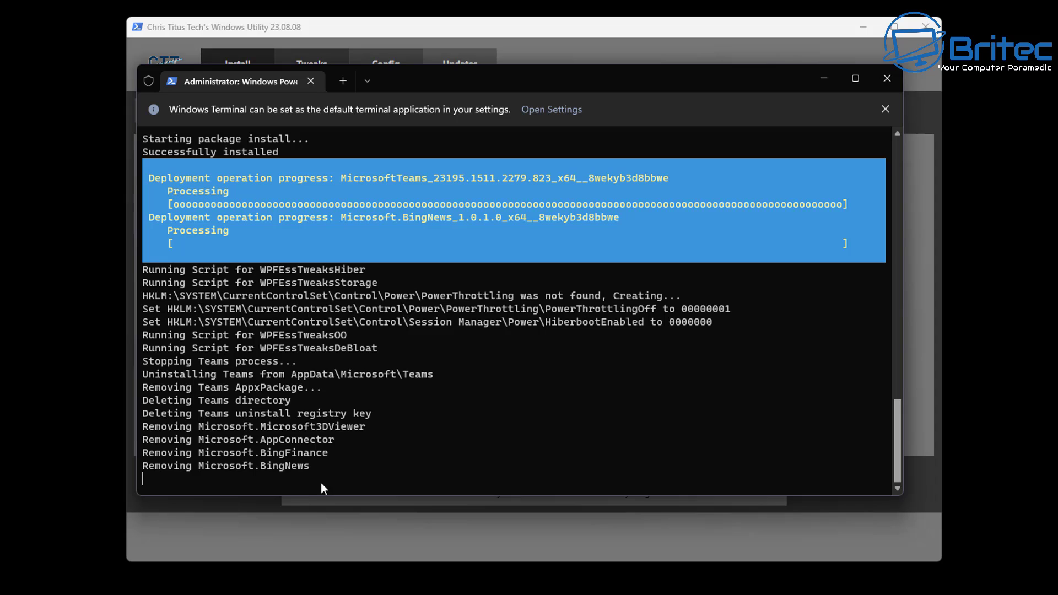
Step: Open Task Manager's Performance view to see memory at 2.2 of 16.0 GB and CPU with 127 processes
right_click(396, 589)
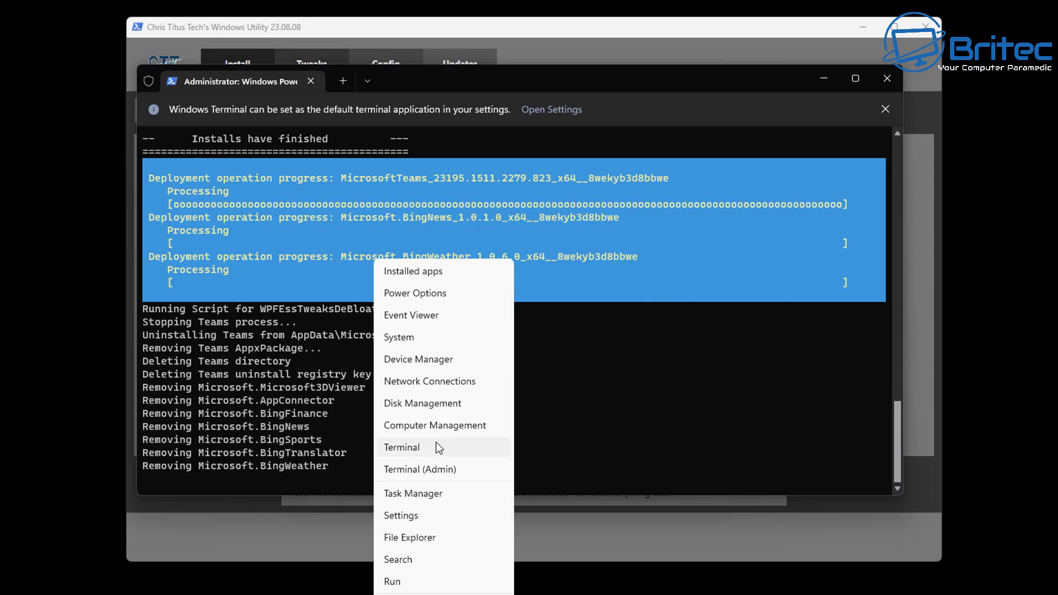
left_click(427, 496)
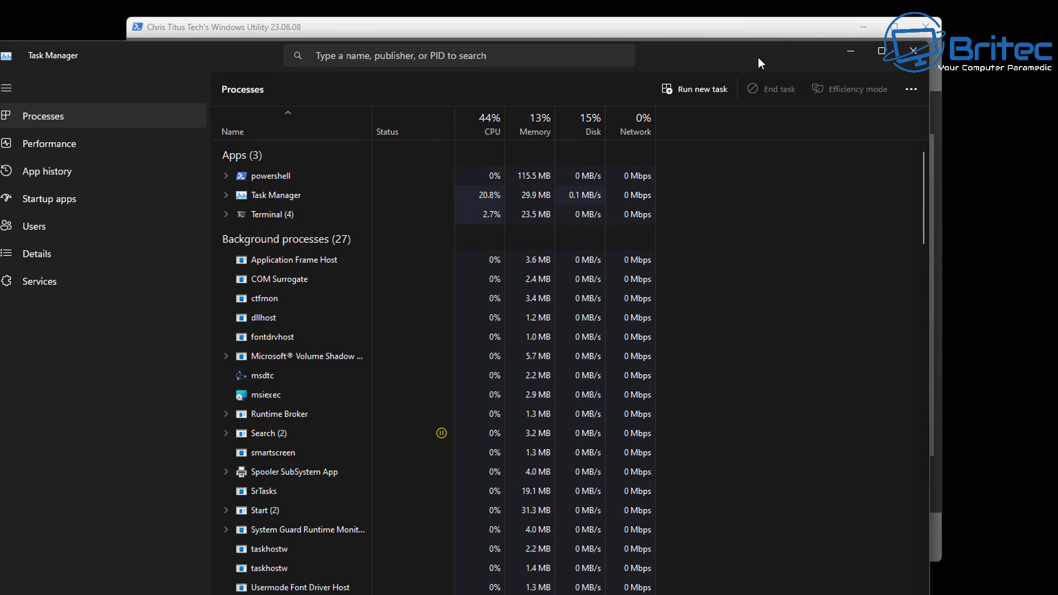
left_click(182, 136)
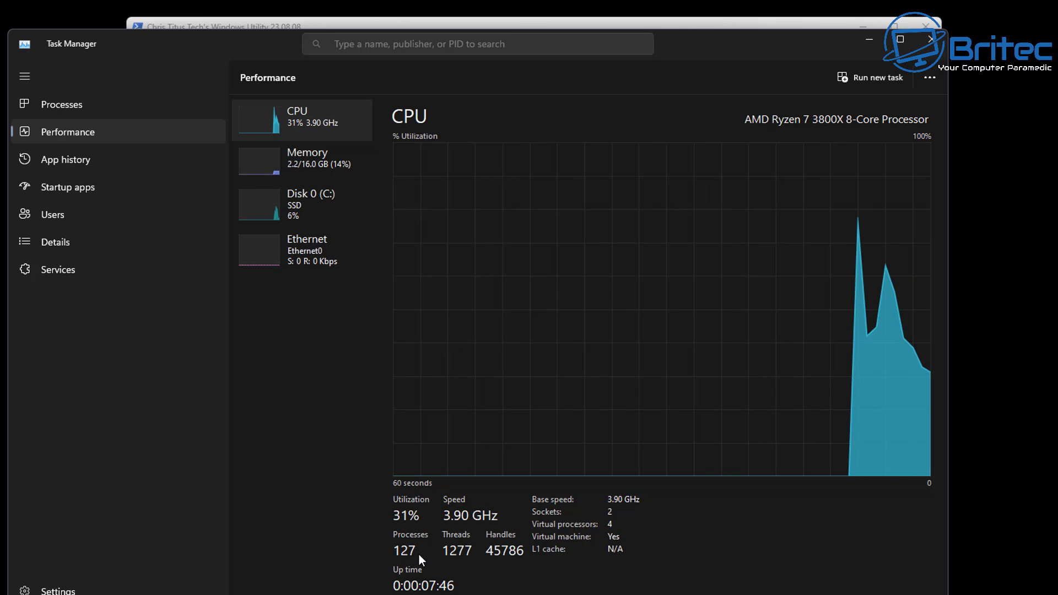
left_click_drag(703, 48, 744, 40)
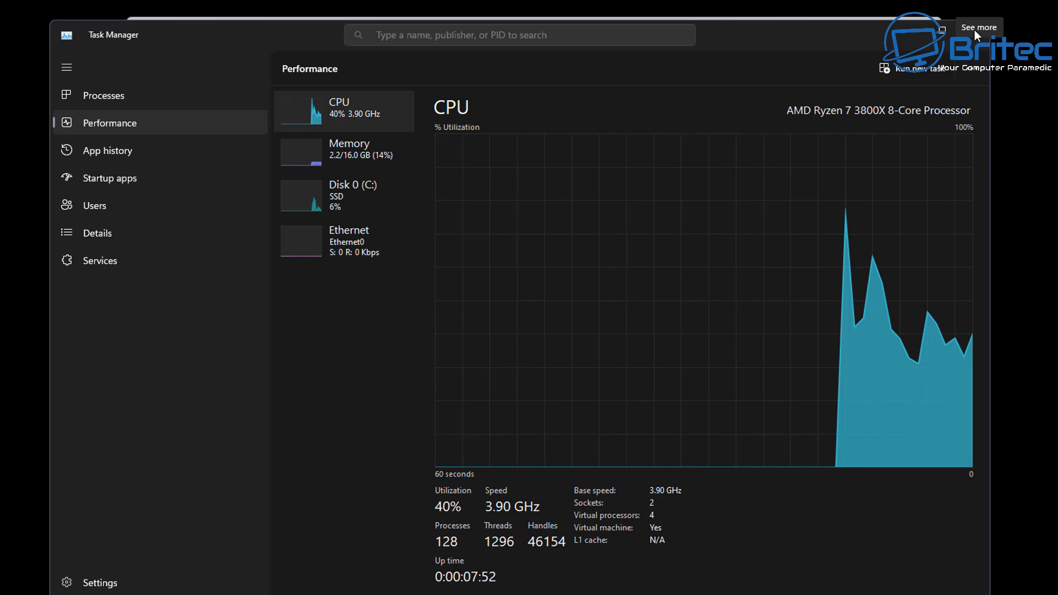
left_click(343, 161)
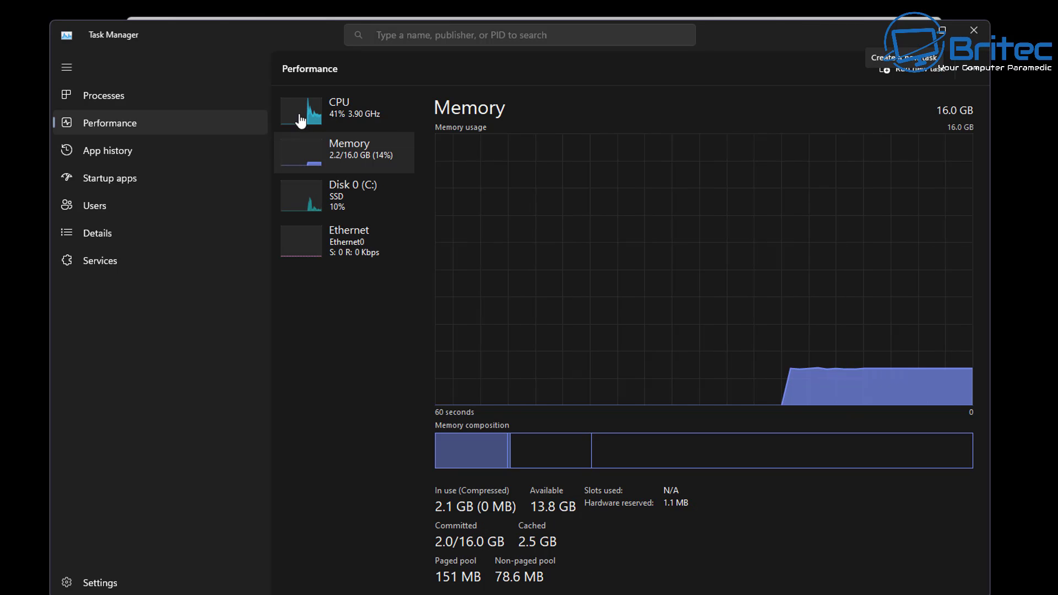
left_click(345, 113)
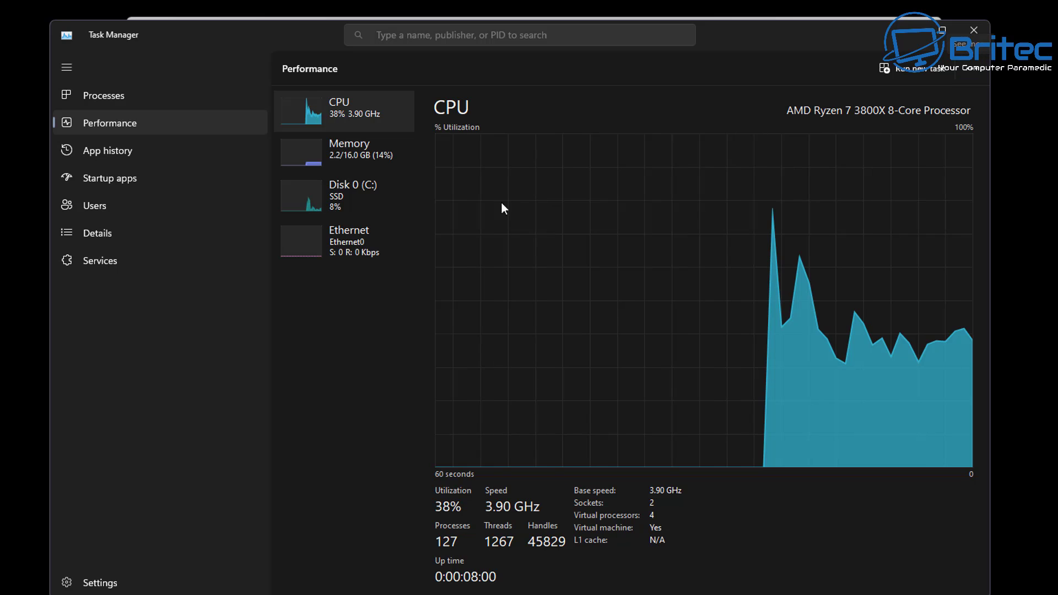
Step: Recheck the memory details, then dismiss the 'Tweaks are Finished' dialog with OK
left_click(358, 164)
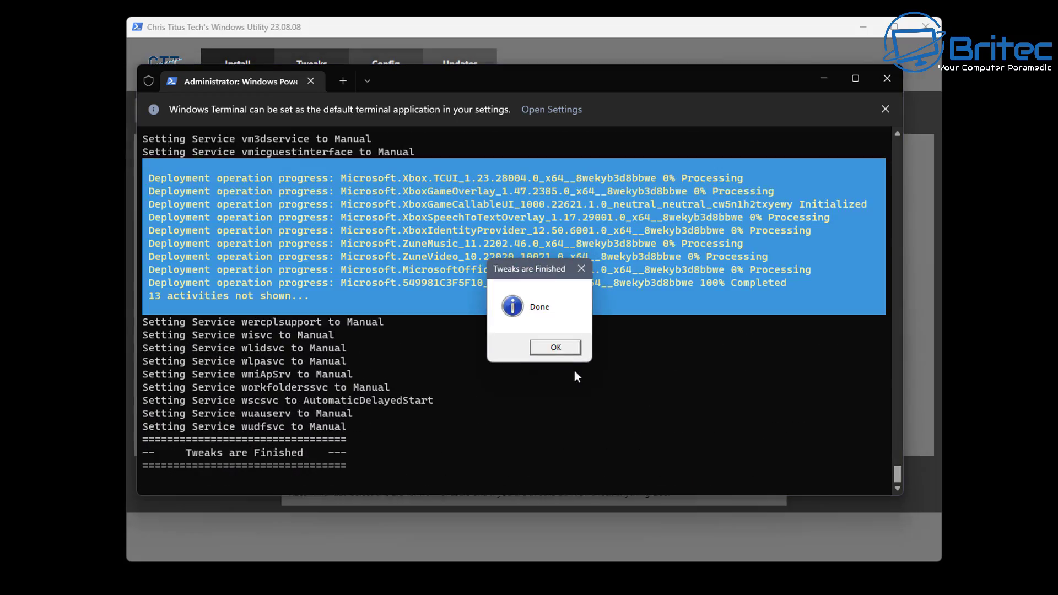
left_click(565, 351)
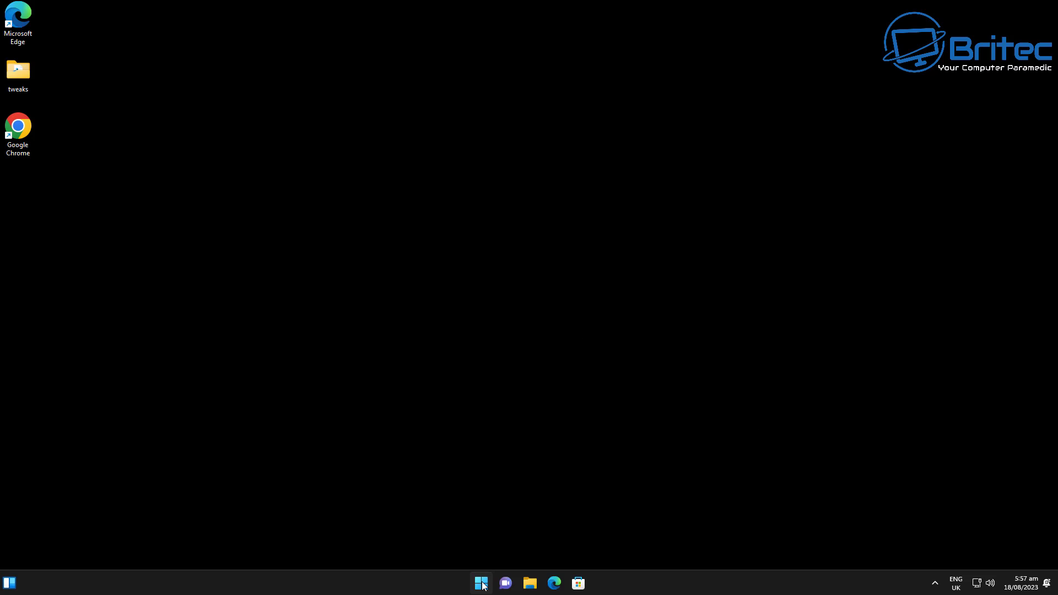
Step: After the restart, check the shorter process list, 74 processes and memory at 1.5/16.0 GB (9%), then close Task Manager
right_click(481, 582)
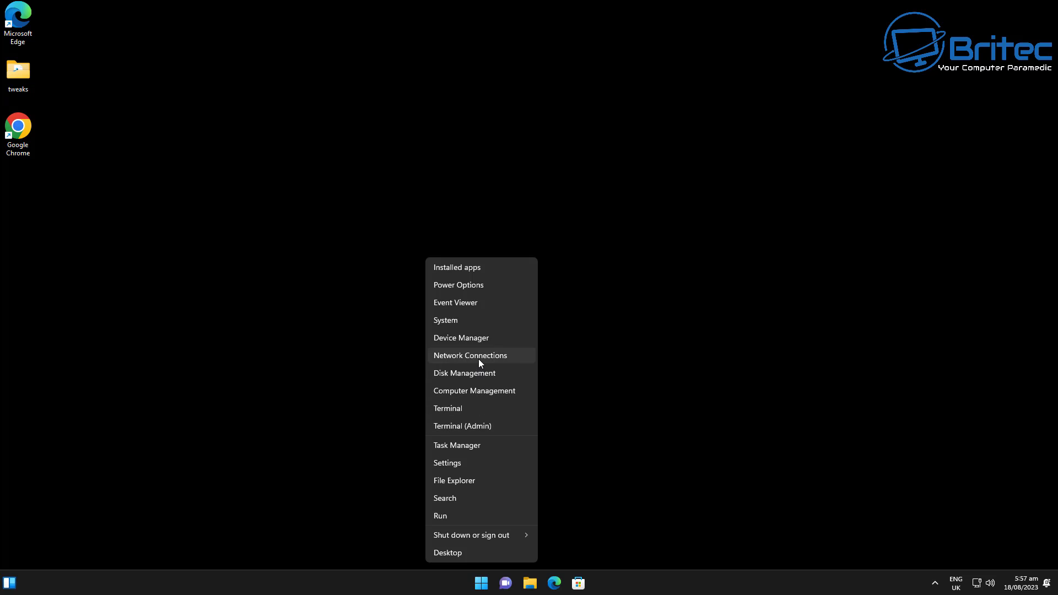
left_click(471, 445)
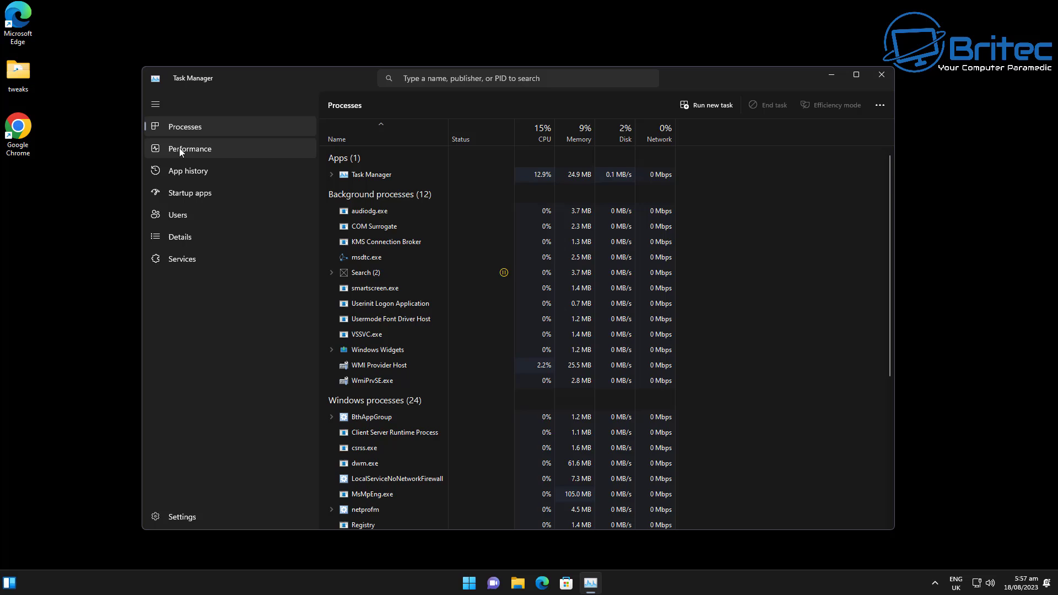
left_click(183, 142)
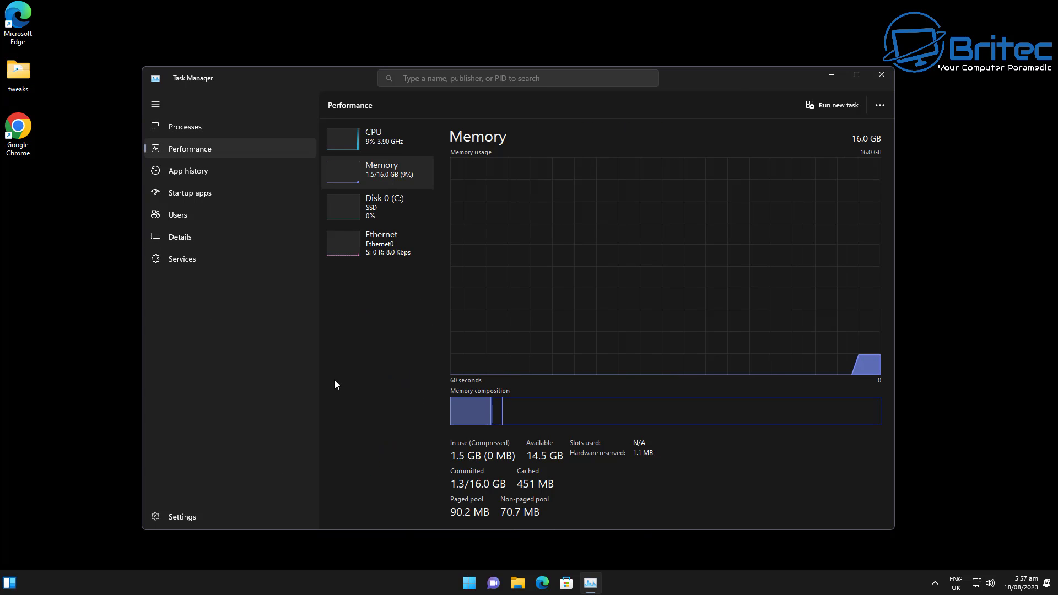
left_click(209, 132)
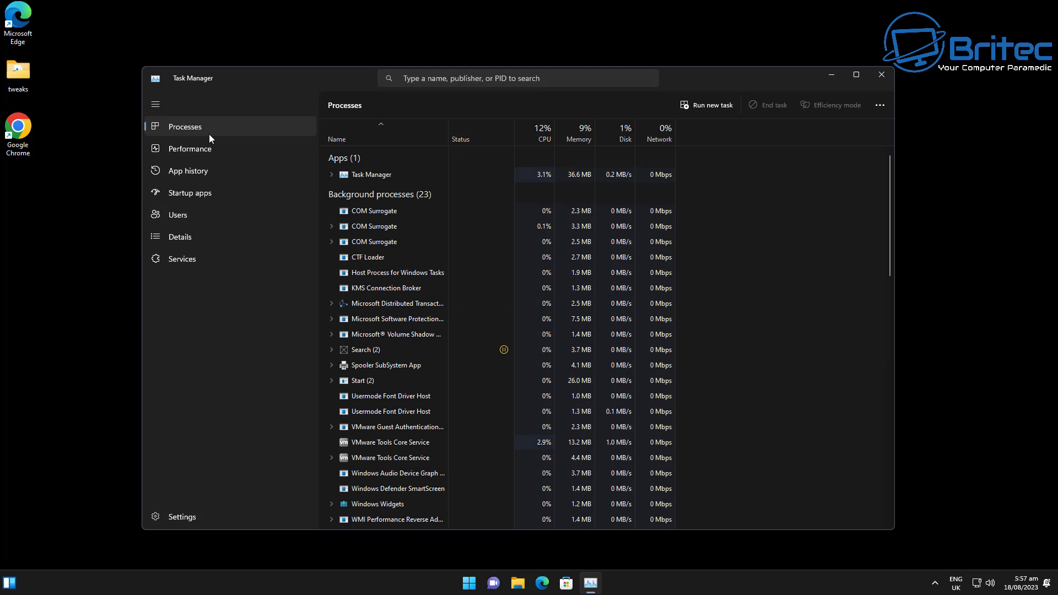
left_click(180, 151)
left_click(415, 151)
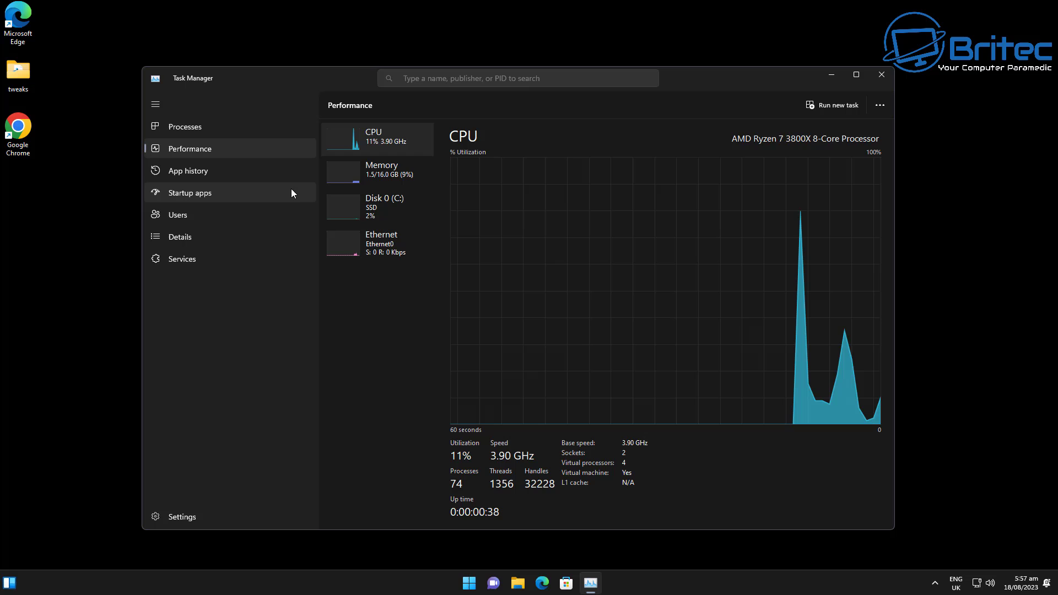
left_click(384, 176)
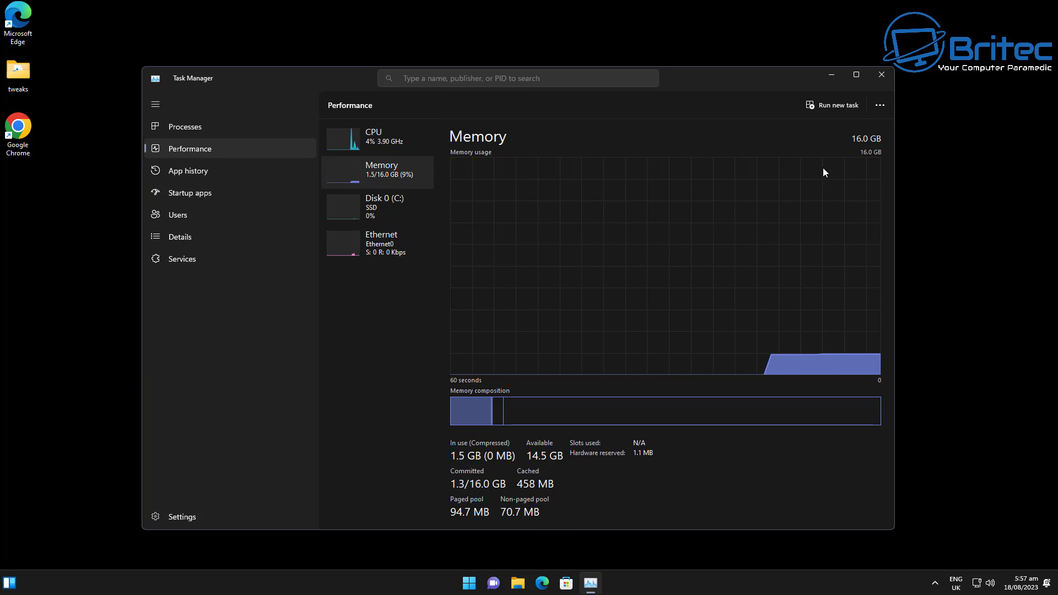
left_click(889, 78)
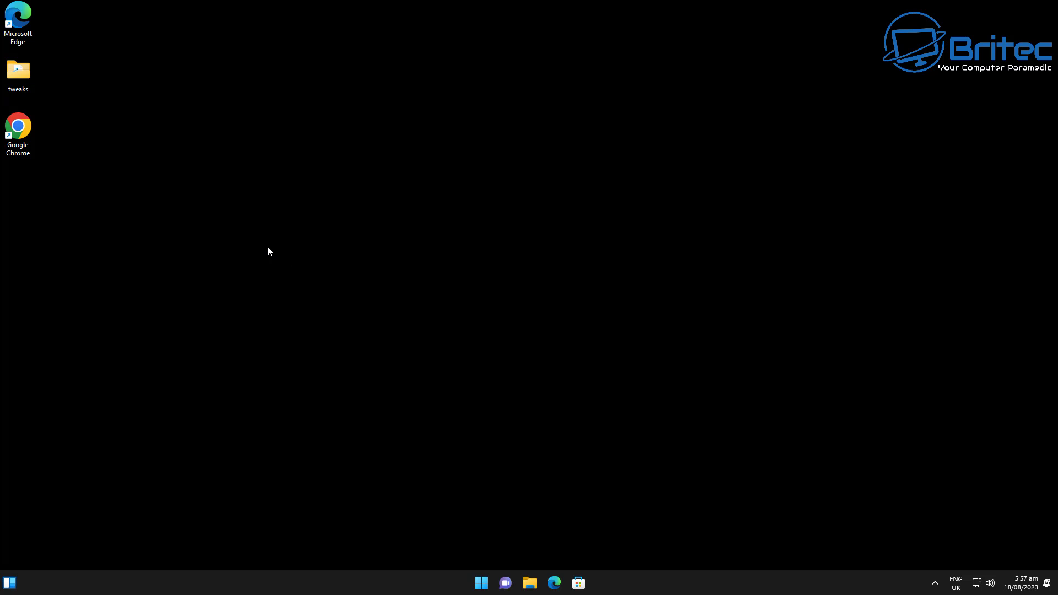
Step: In WinUtil's Config page, tick All .Net Framework (2,3,4) and start installing the features
left_click(481, 583)
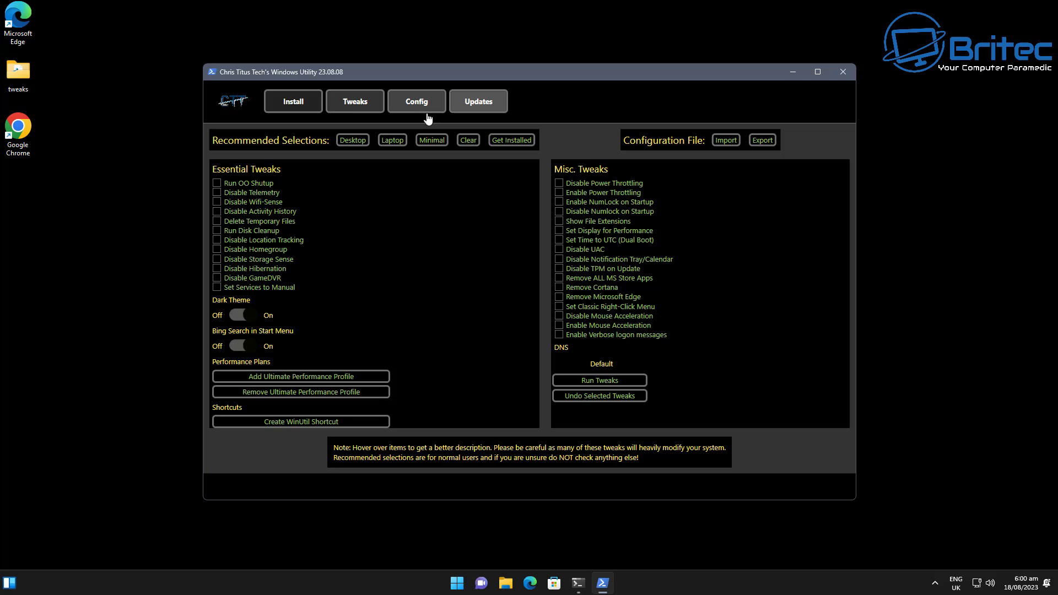
left_click(408, 106)
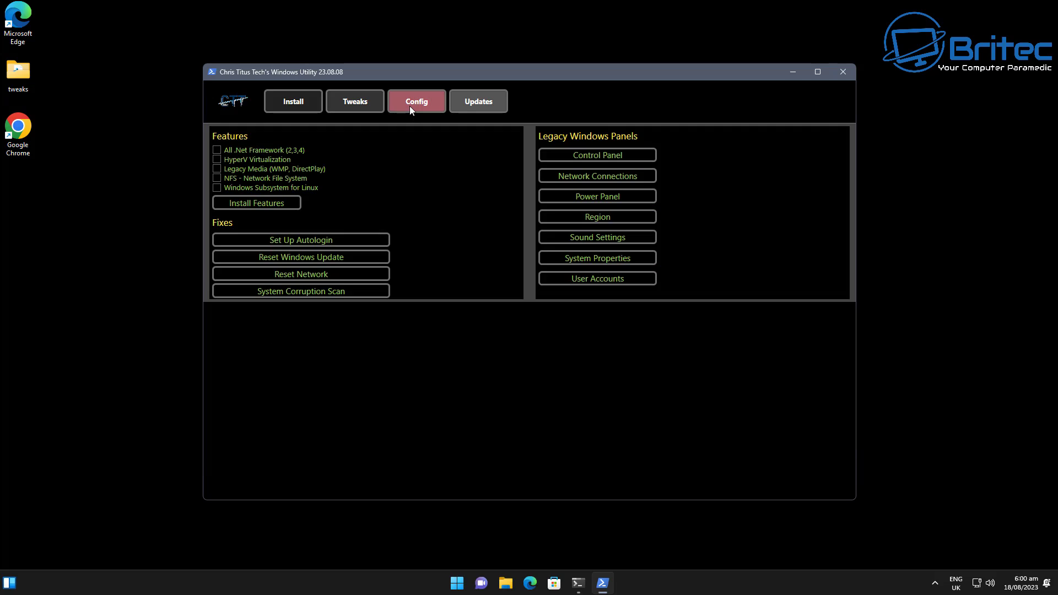
left_click(217, 150)
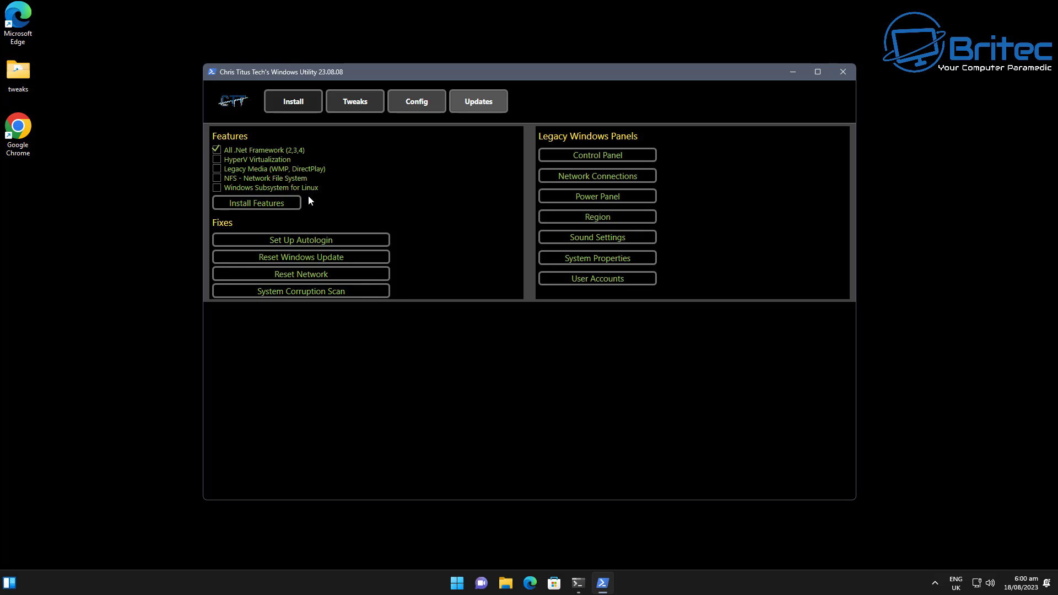
left_click(237, 203)
left_click(263, 206)
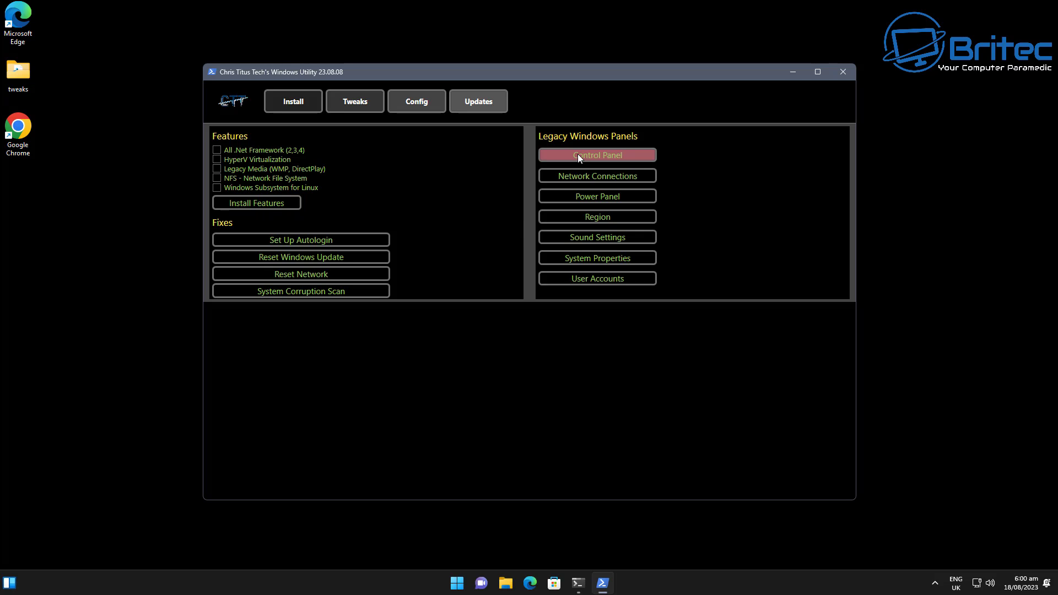
Step: Show the Windows update settings and move the installing terminal window to the right
left_click(471, 101)
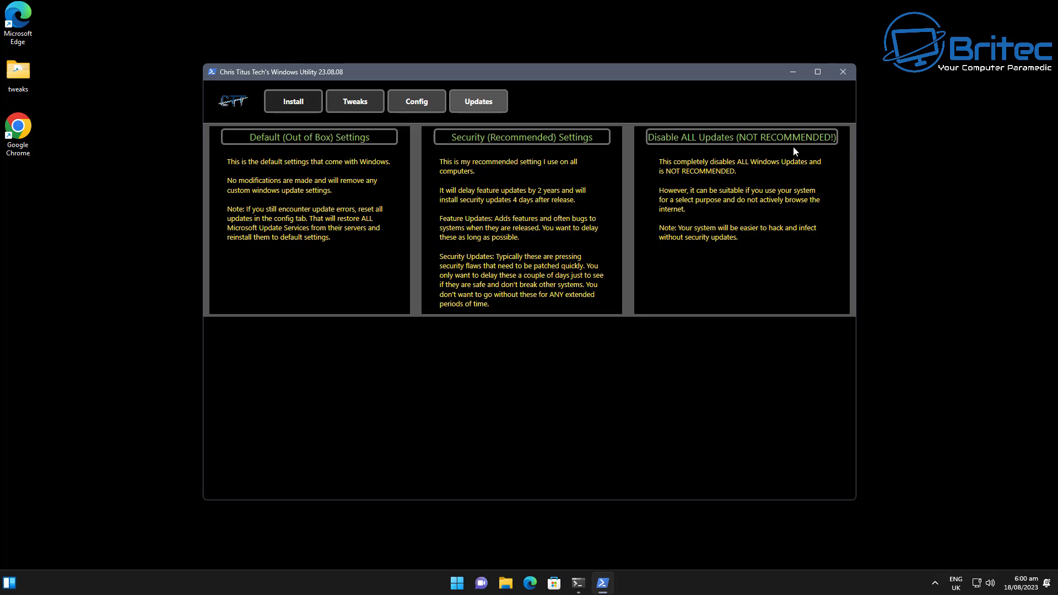
left_click(577, 583)
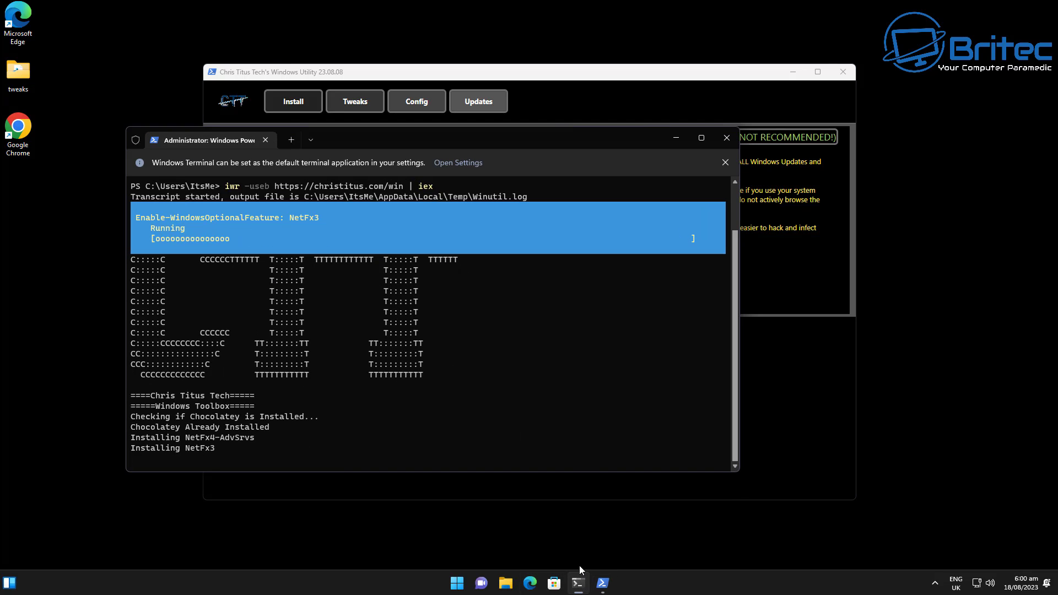
left_click_drag(400, 139, 473, 130)
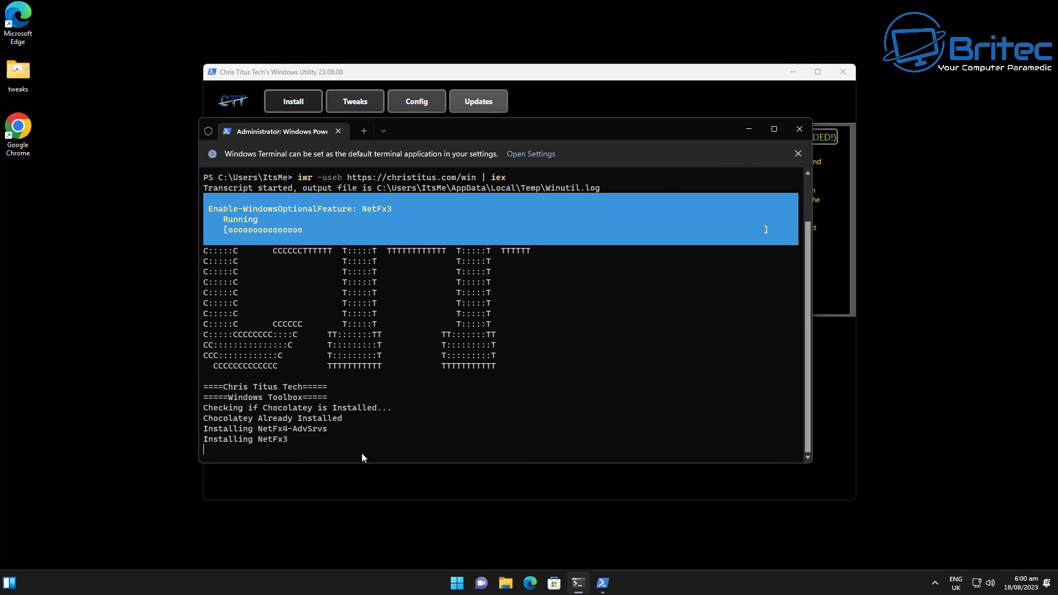
left_click_drag(495, 129, 527, 128)
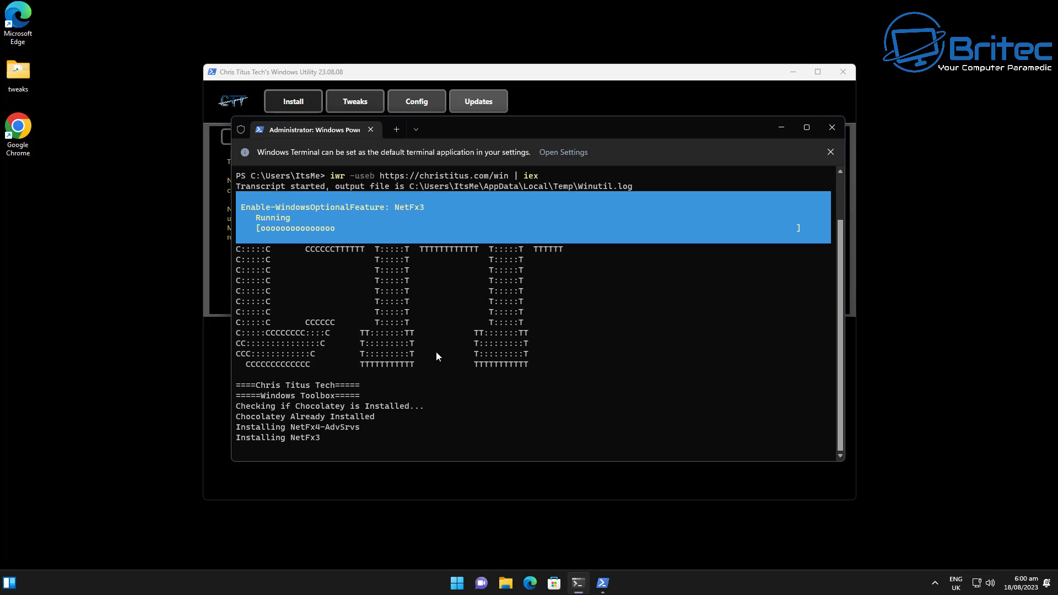
left_click_drag(562, 130, 556, 130)
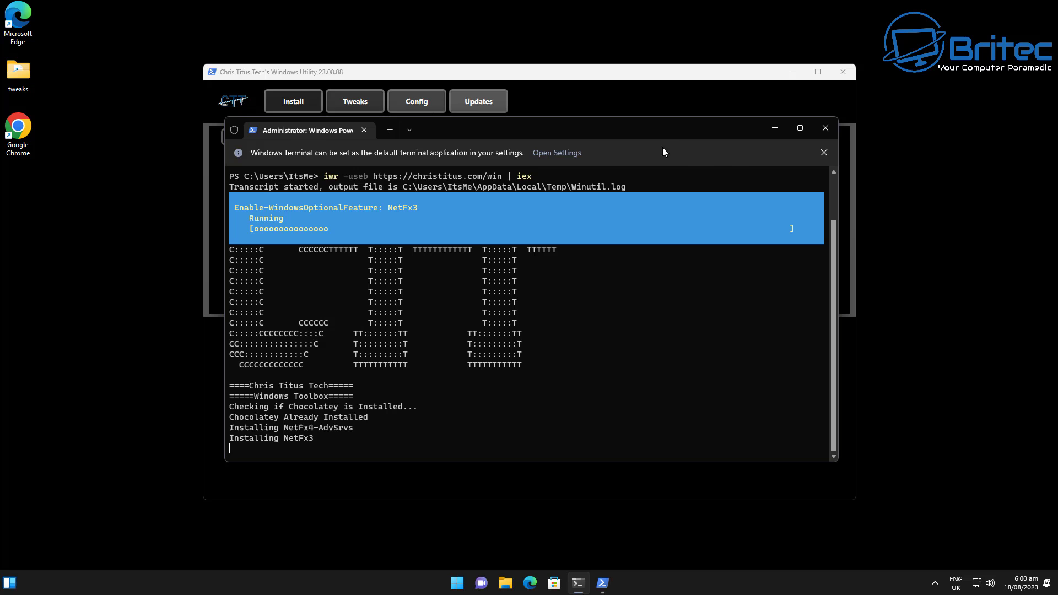
Step: Minimize both the terminal and the WinUtil window, leaving only the empty desktop
left_click(773, 127)
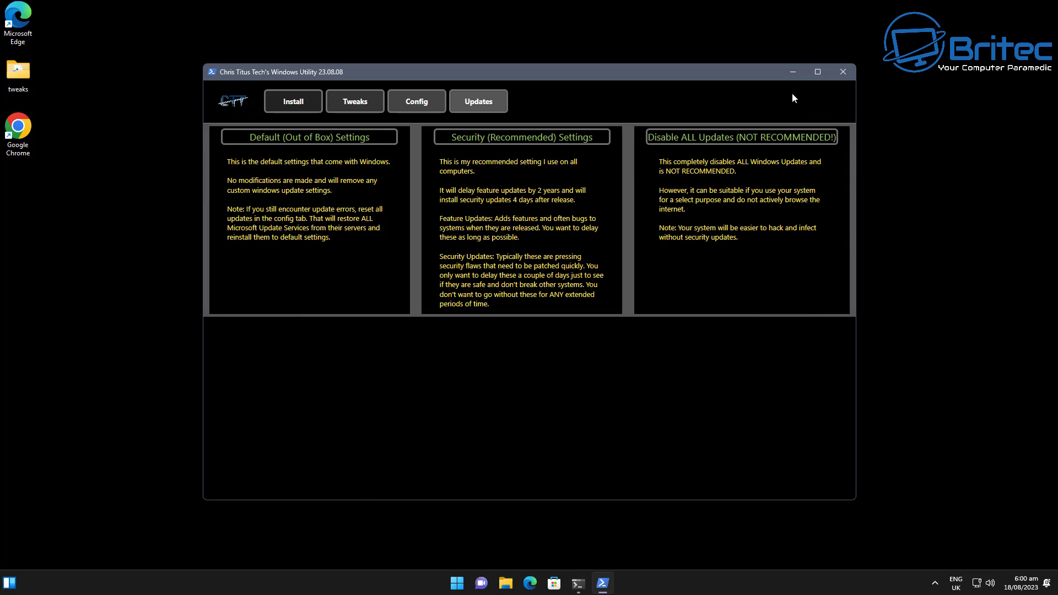
left_click(793, 70)
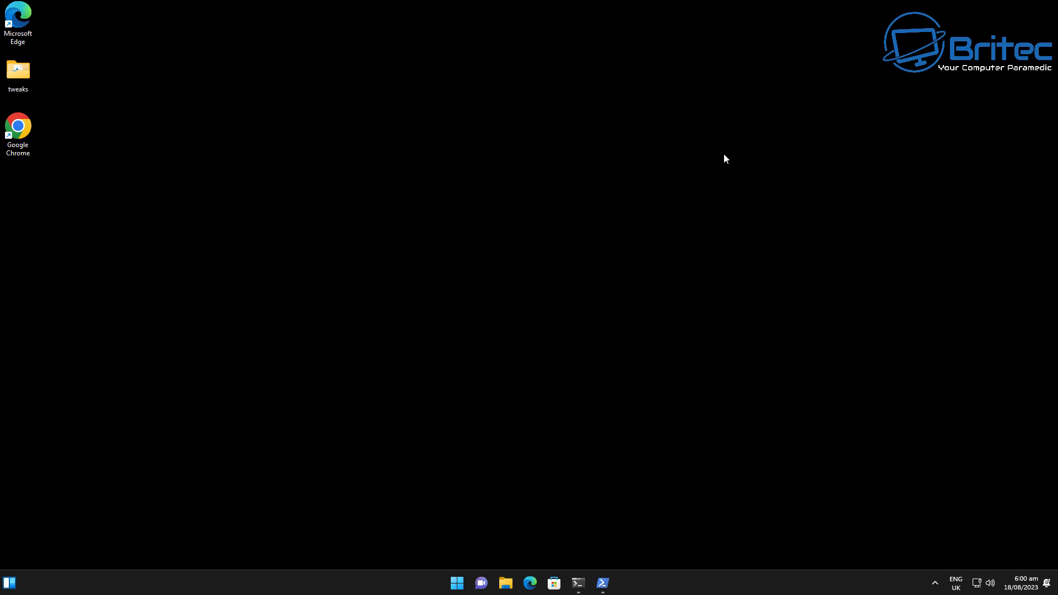